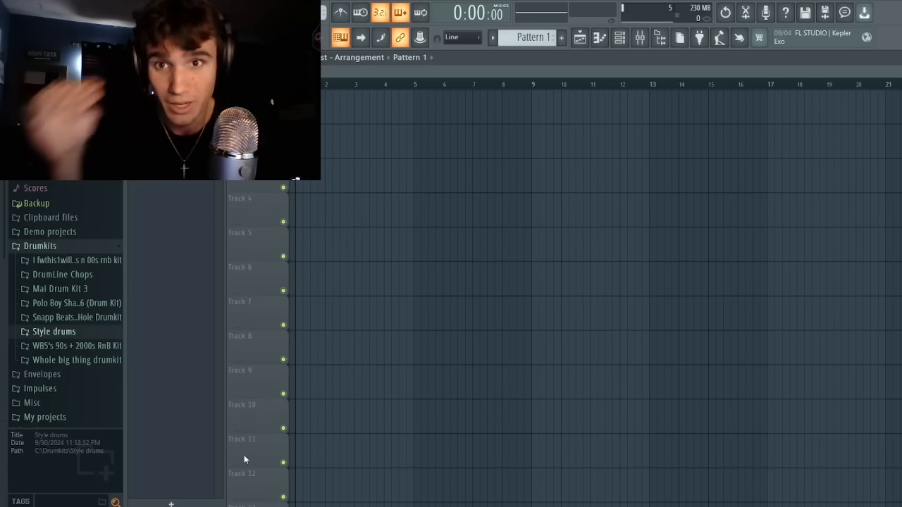
Bring the NEWS FLASH 234 audio sample from File Explorer onto Track 1 of the playlist.
key(super+e)
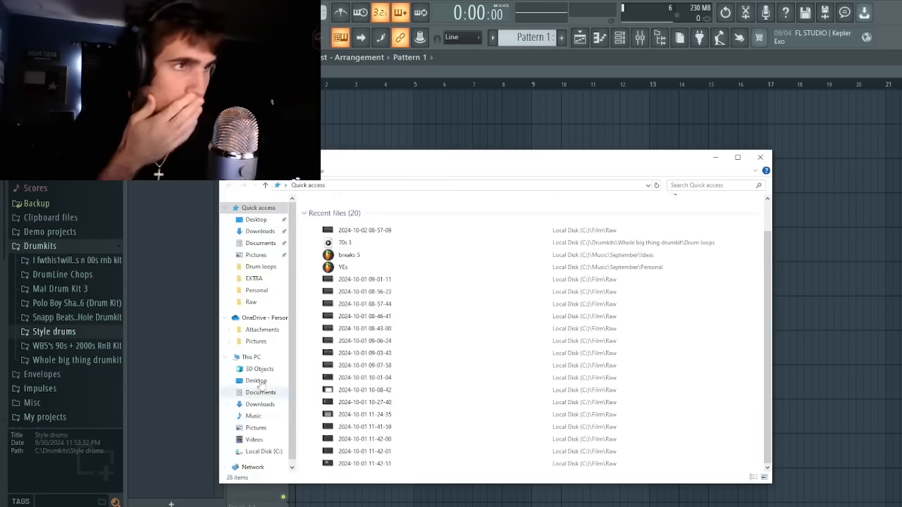
key(alt+F4)
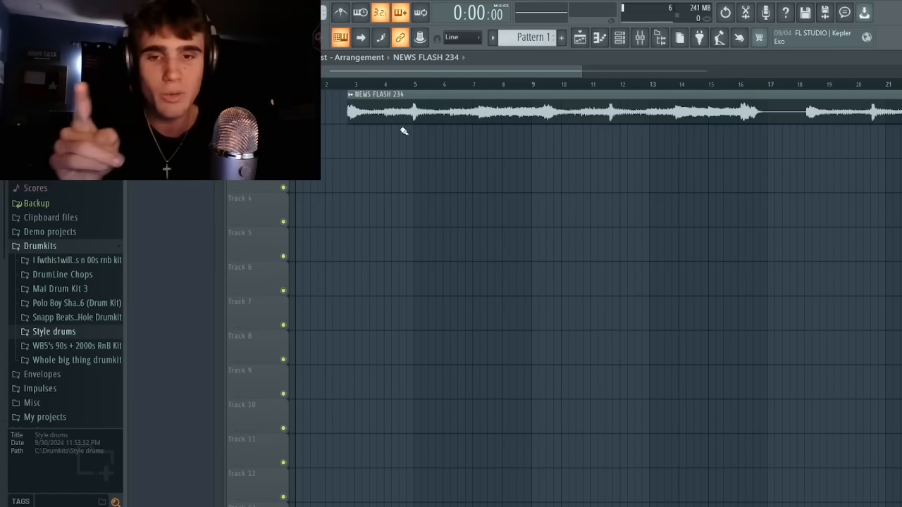
drag(636, 118, 672, 92)
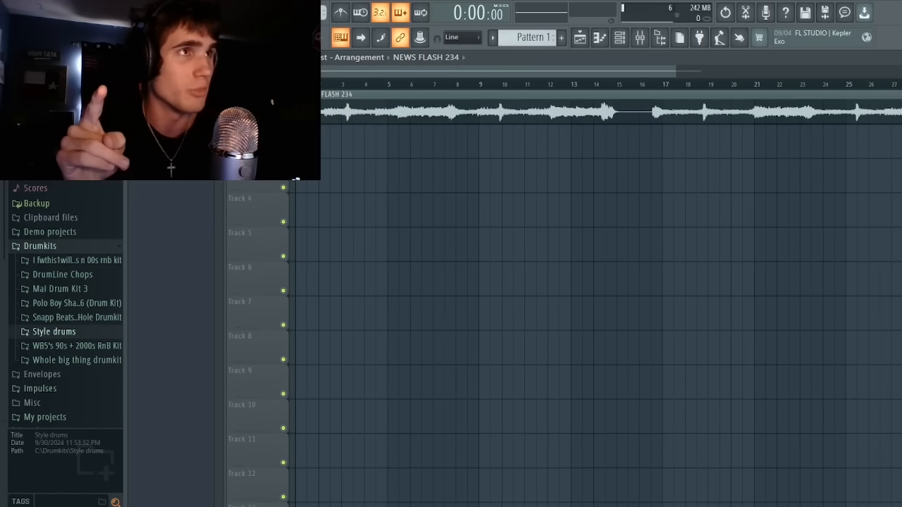
Set the NEWS FLASH 234 clip's gain to 1.0 dB and audition the sample.
key(space)
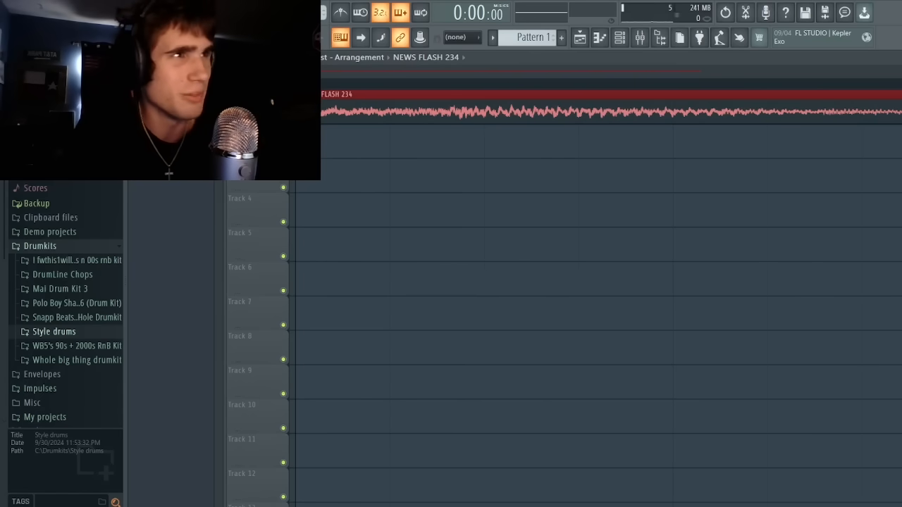
drag(317, 71, 654, 99)
drag(613, 124, 613, 120)
drag(458, 88, 424, 91)
key(space)
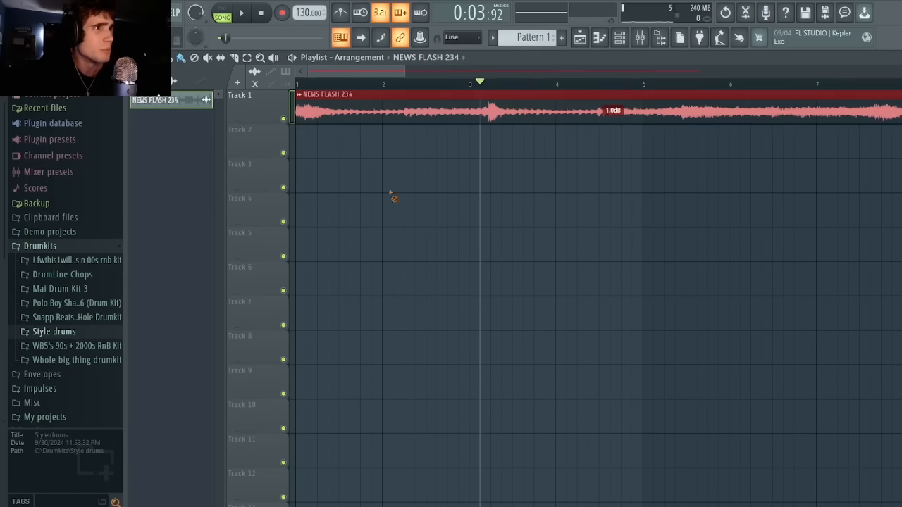
Route the NEWS FLASH 234 channel to mixer Insert 1 and play briefly to check the routing.
click(639, 37)
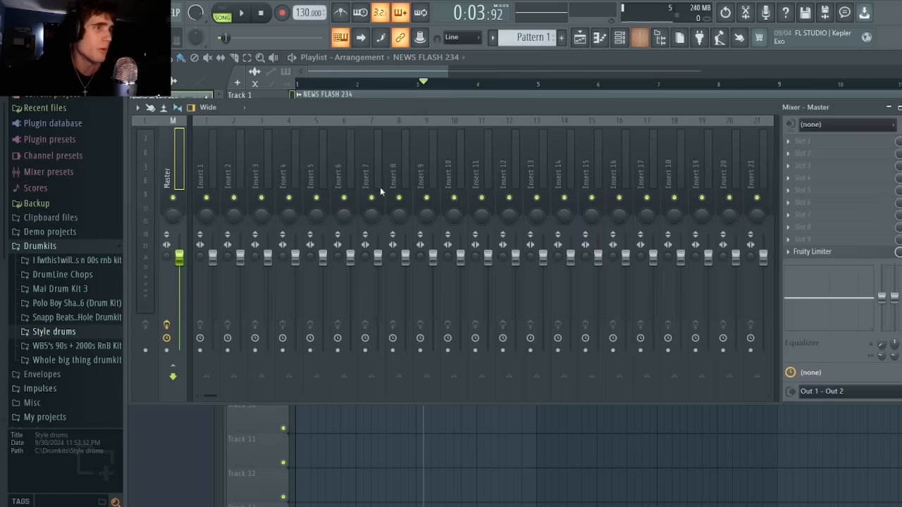
right_click(200, 173)
mouse_move(254, 256)
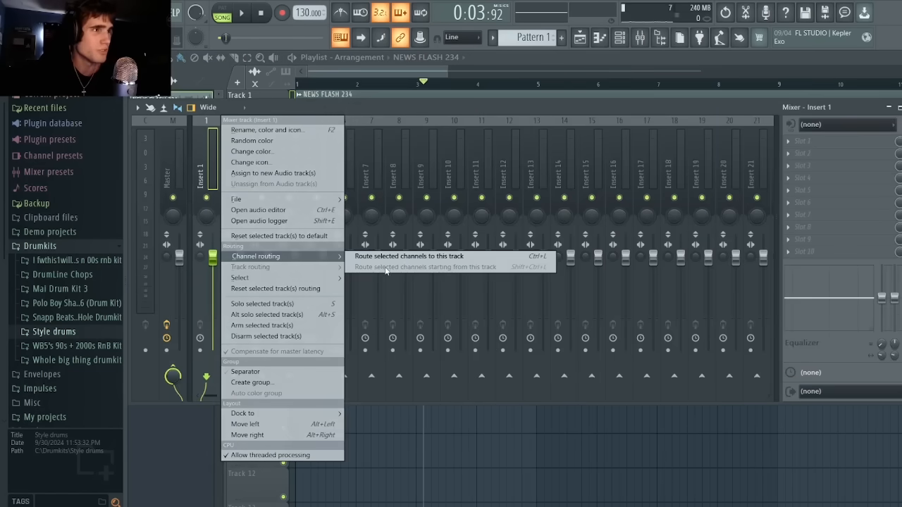
click(375, 260)
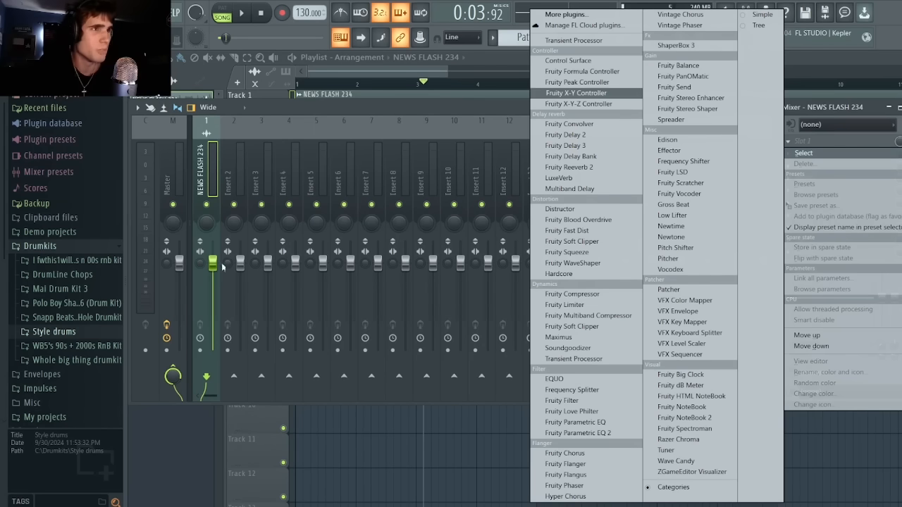
click(203, 269)
key(space)
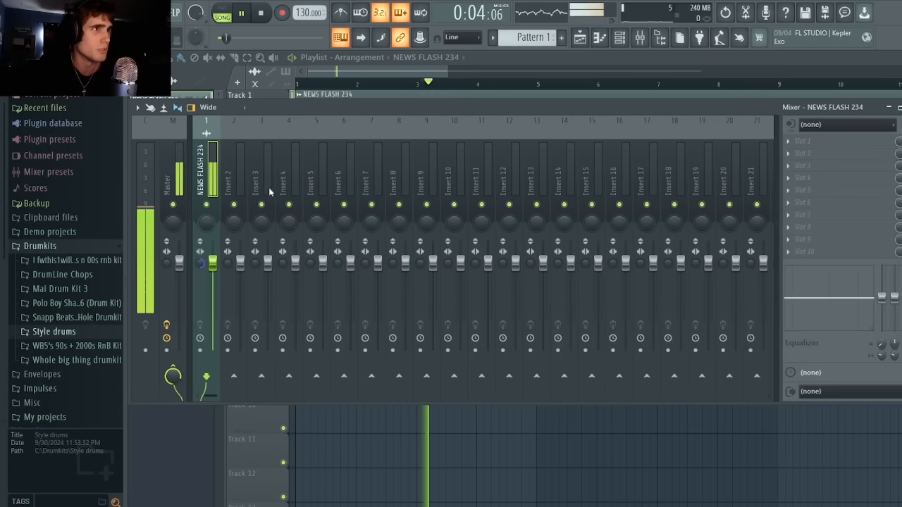
key(space)
Load ShaperBox 3 in the sample track's first effect slot and apply the Vintage preset Lo-finesse.
click(789, 141)
mouse_move(801, 153)
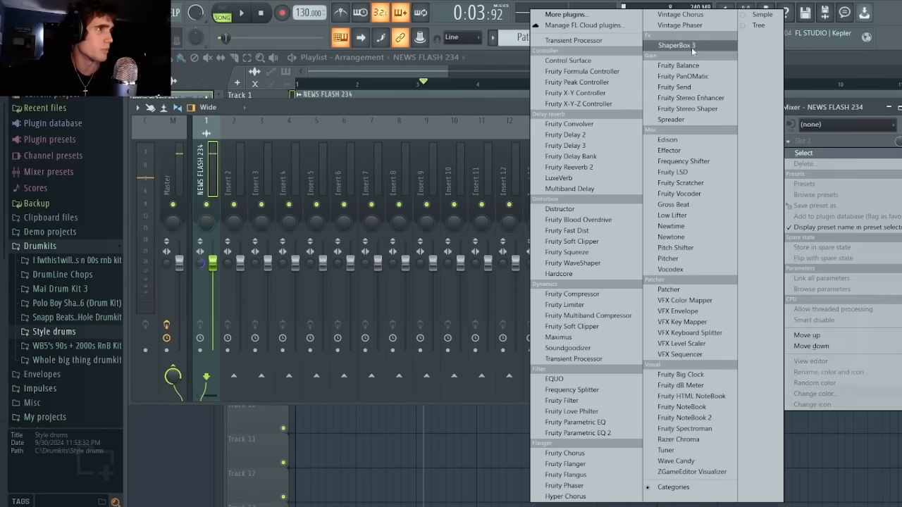
click(676, 45)
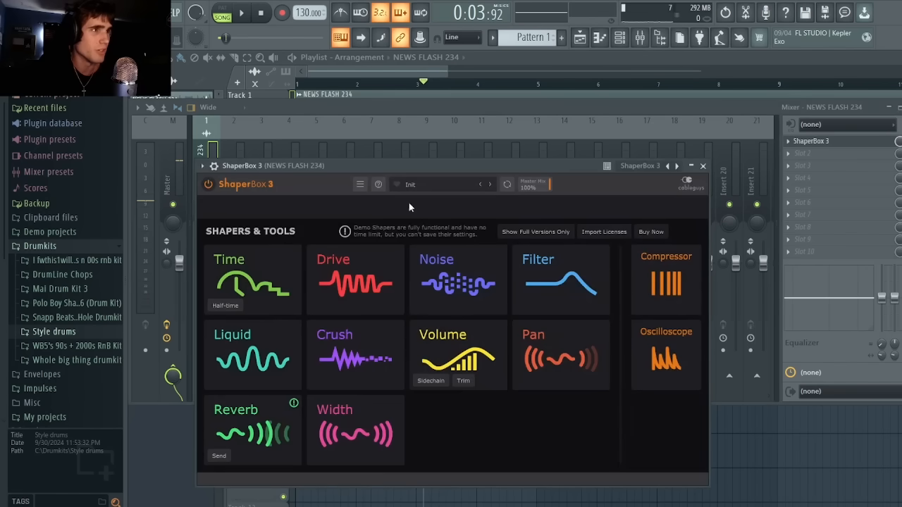
click(422, 184)
click(308, 377)
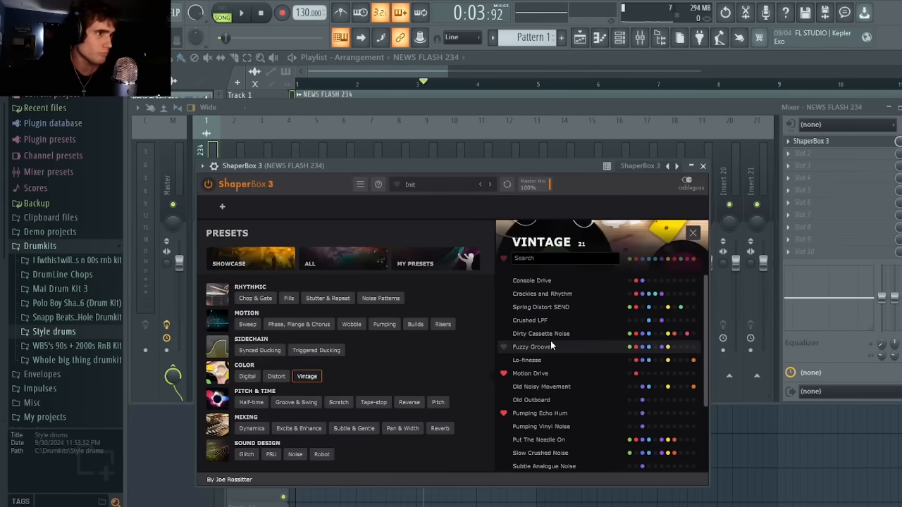
click(541, 360)
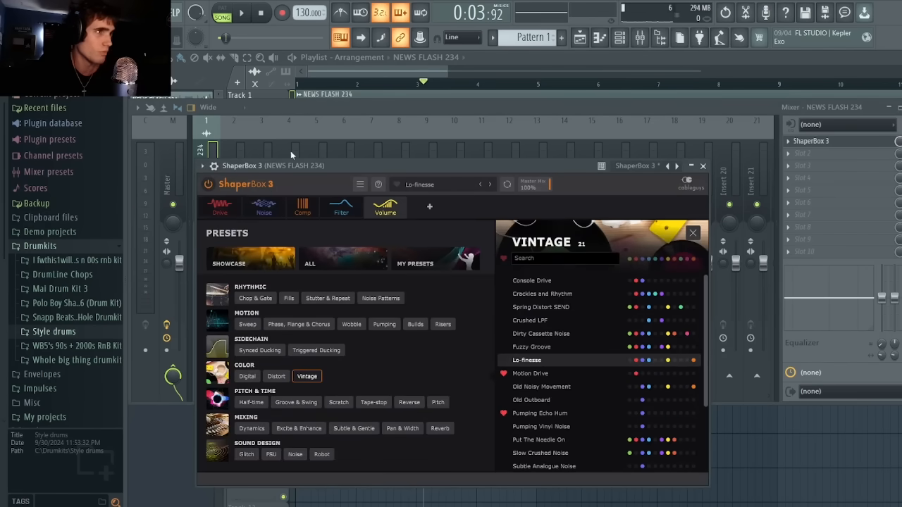
Lower the noise level of the Lo-finesse preset's Noise shaper while the sample plays.
click(257, 208)
key(space)
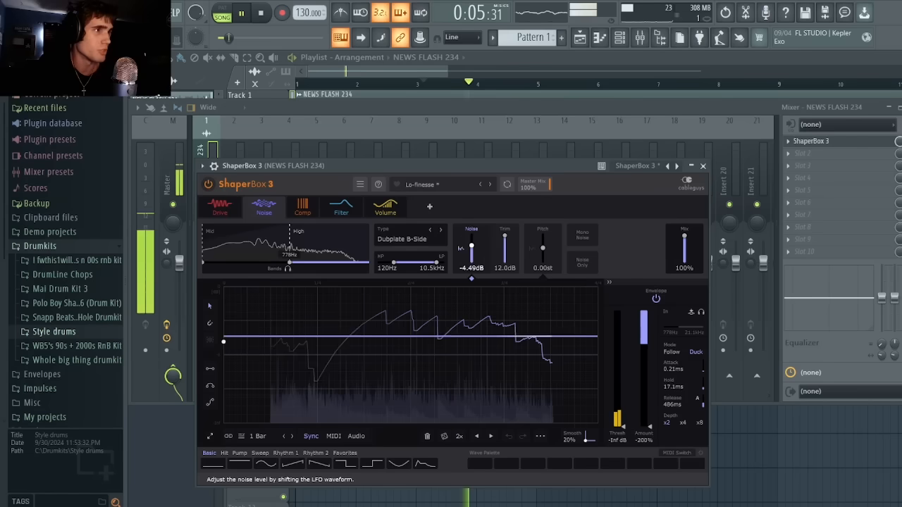
drag(471, 245, 471, 253)
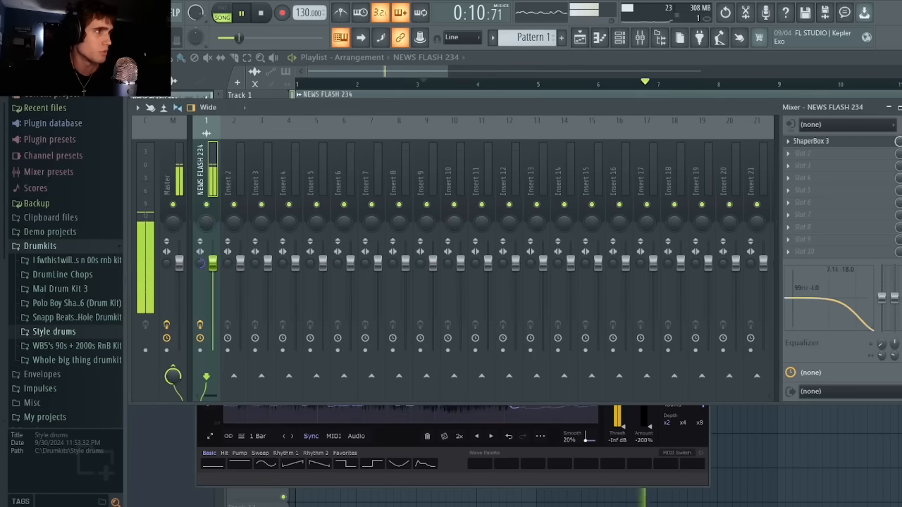
drag(805, 298, 870, 327)
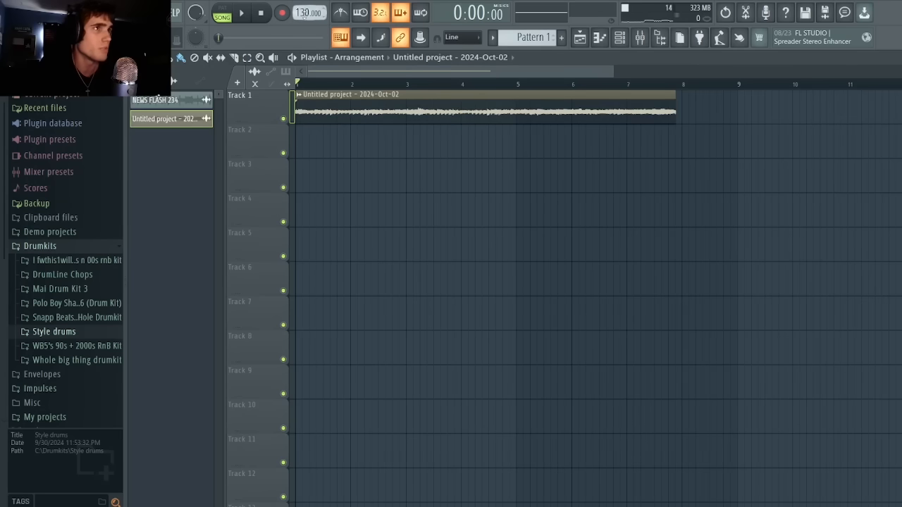
Raise the project tempo to 468 BPM.
drag(303, 12, 303, 1)
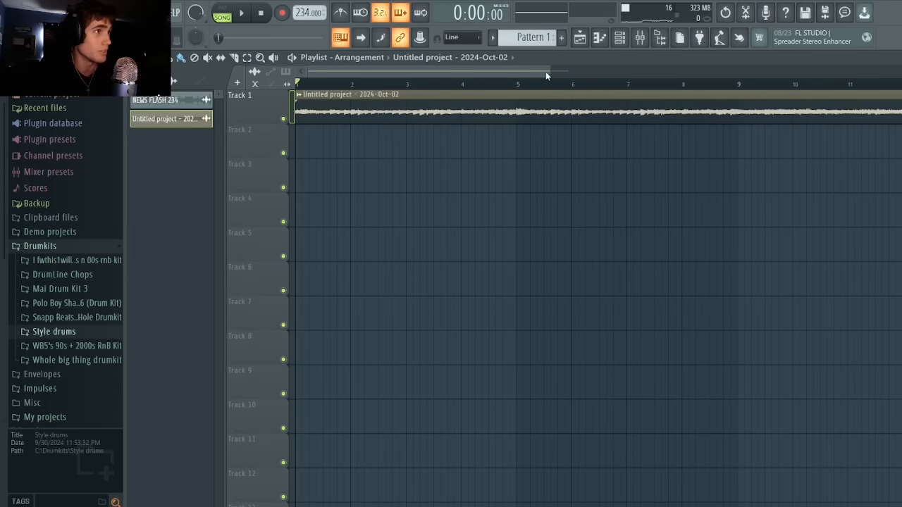
drag(547, 72, 899, 176)
drag(303, 13, 303, 1)
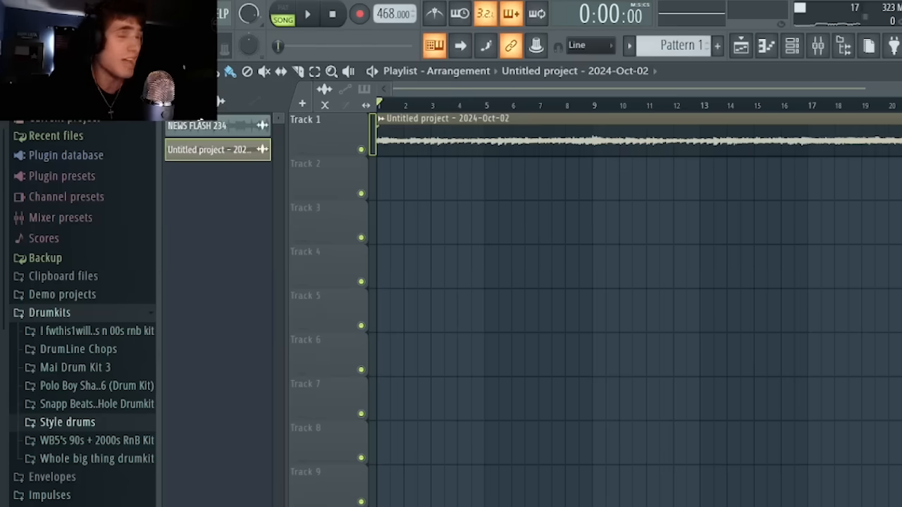
drag(755, 71, 419, 131)
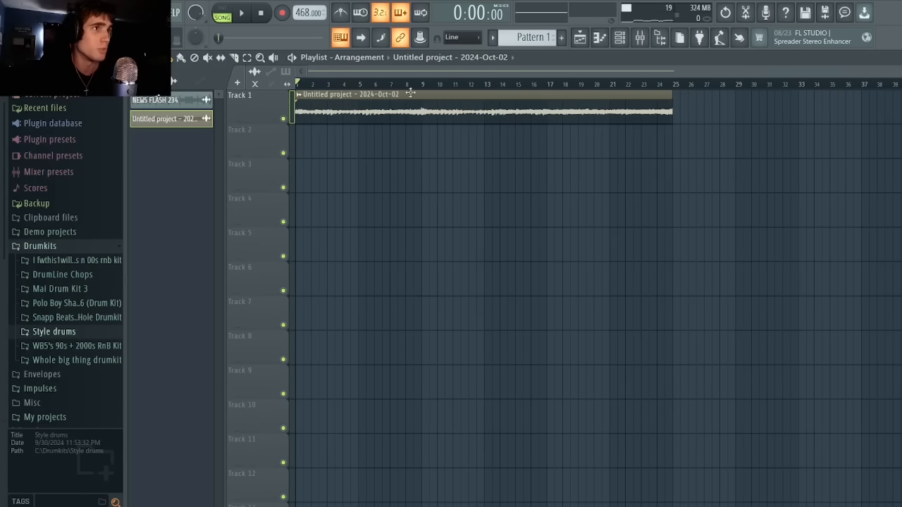
Audition the rendered clip on Track 1 and check its time-stretching settings.
key(space)
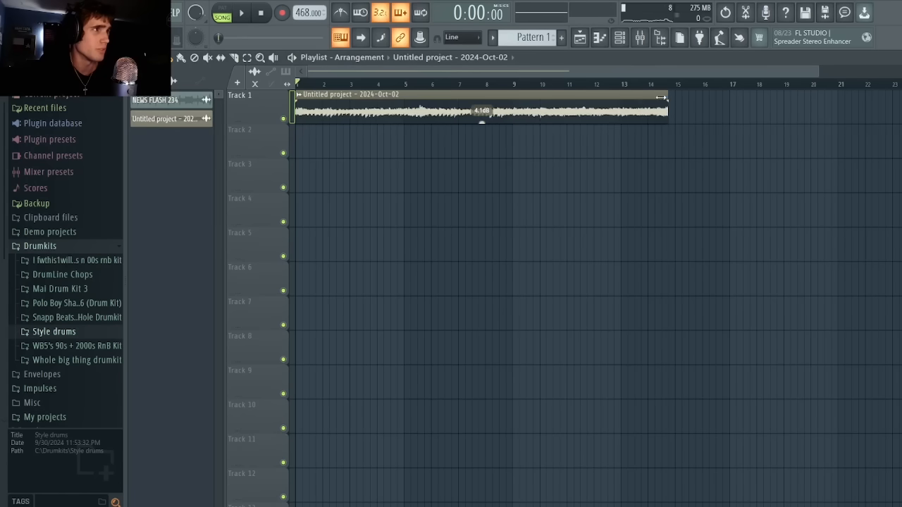
click(625, 46)
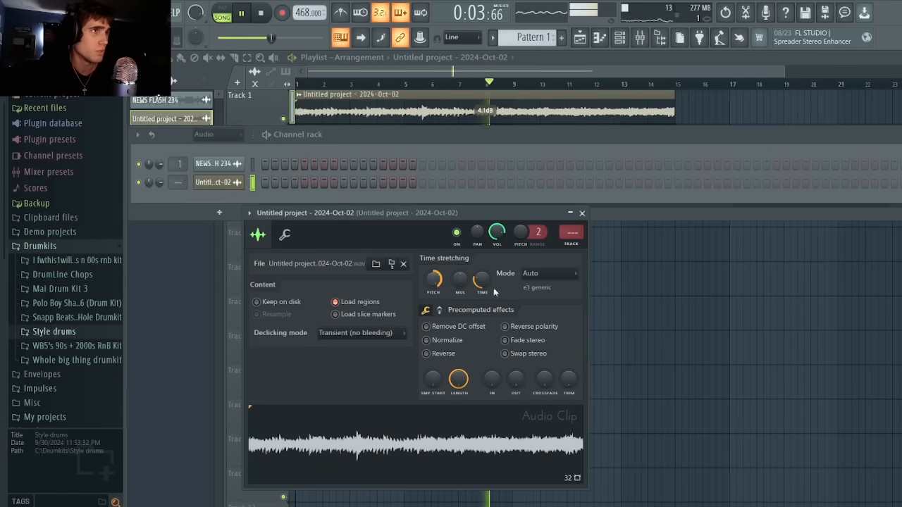
click(582, 213)
drag(600, 75, 661, 78)
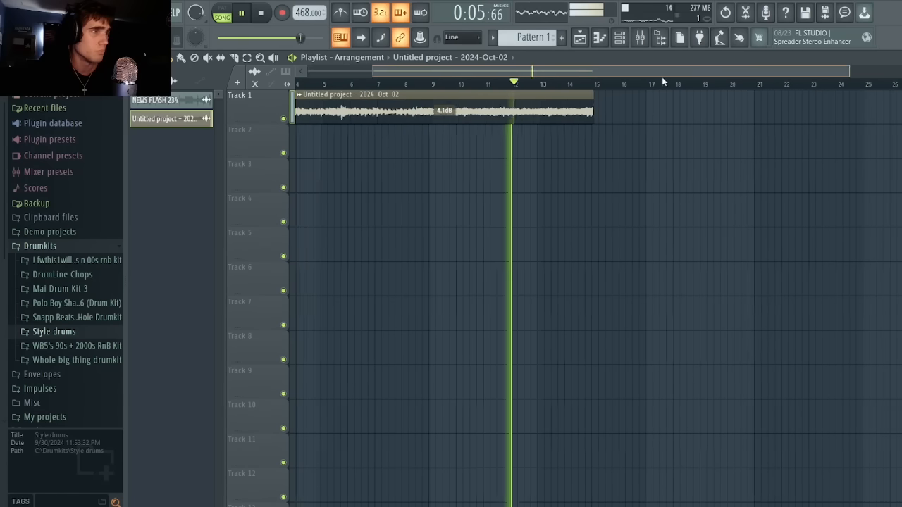
key(space)
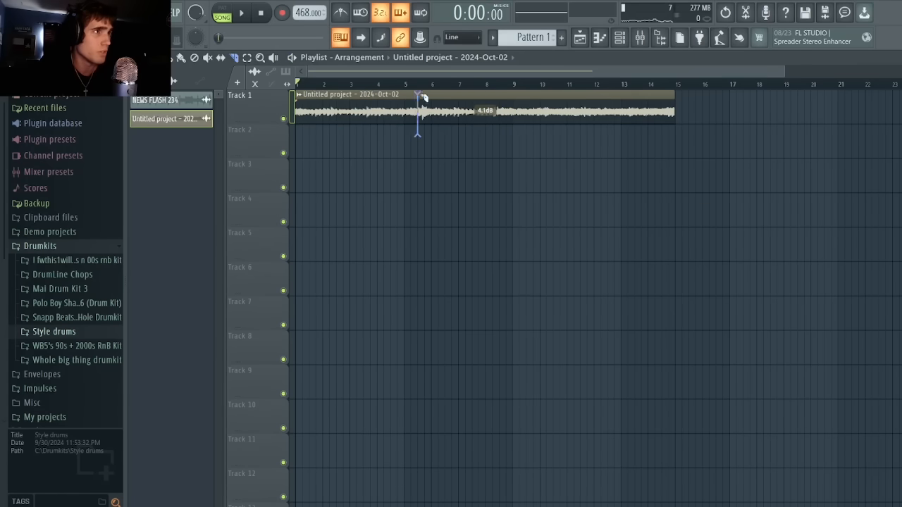
Slice the rendered clip near bar 5.5, spread the pieces across Tracks 1 and 2, and audition the arrangement.
click(423, 96)
drag(448, 111, 644, 111)
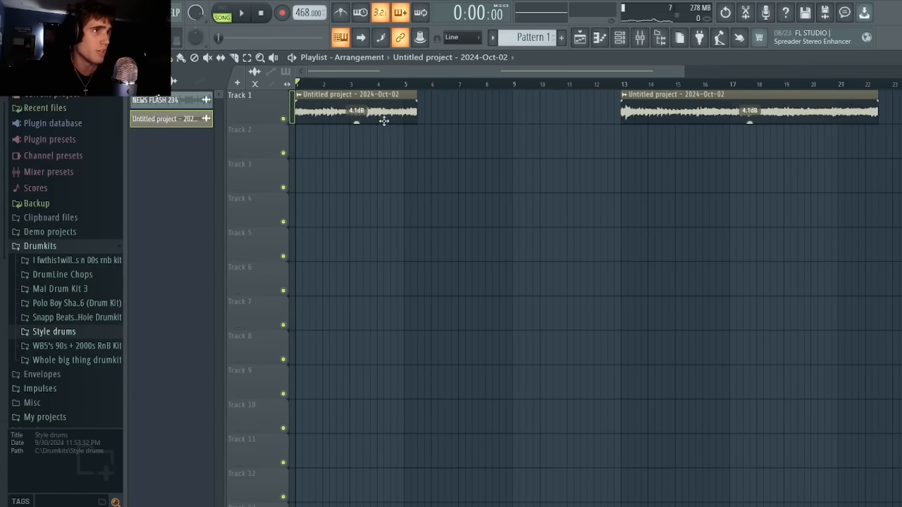
drag(403, 113, 439, 167)
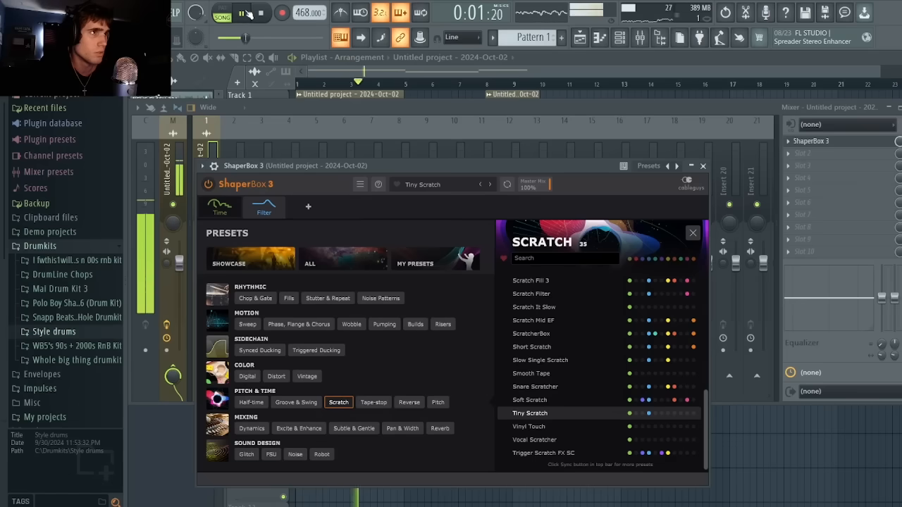
drag(388, 72, 396, 74)
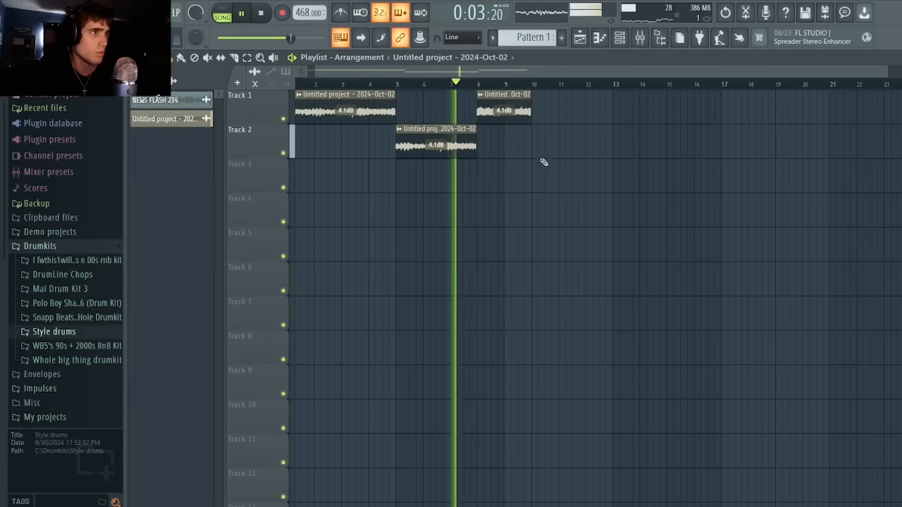
key(space)
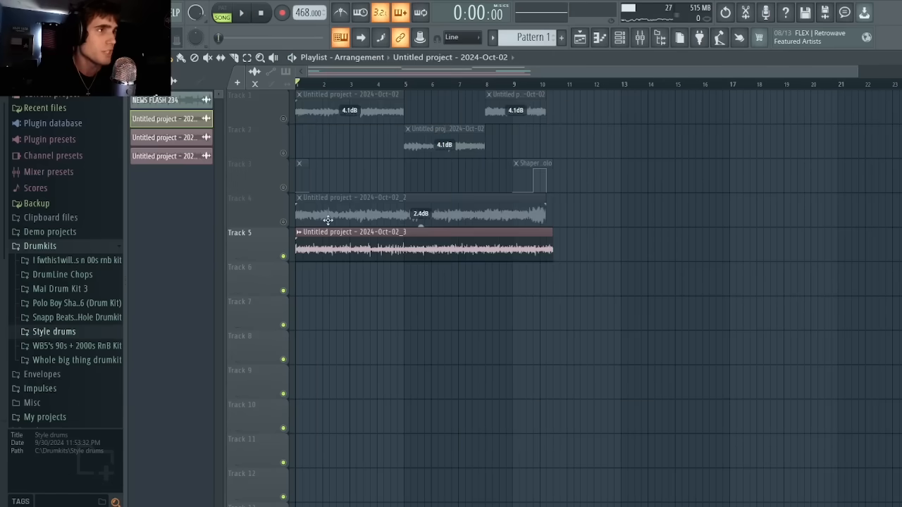
Shorten the Track 5 clip to the first two bars and move the Track 4 clip to start at bar 3.
drag(328, 220, 437, 221)
drag(552, 239, 359, 240)
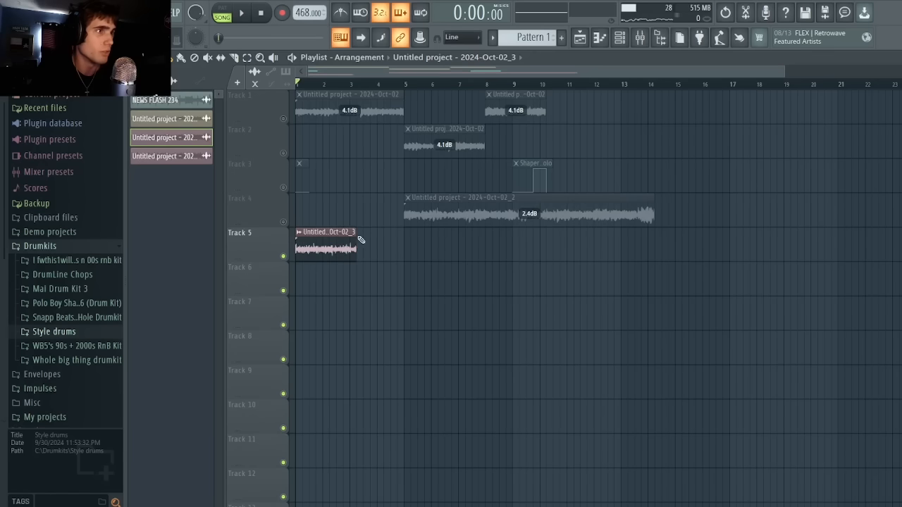
drag(418, 213, 363, 214)
Leave only Tracks 4 and 5 active and play the two clips together.
right_click(285, 222)
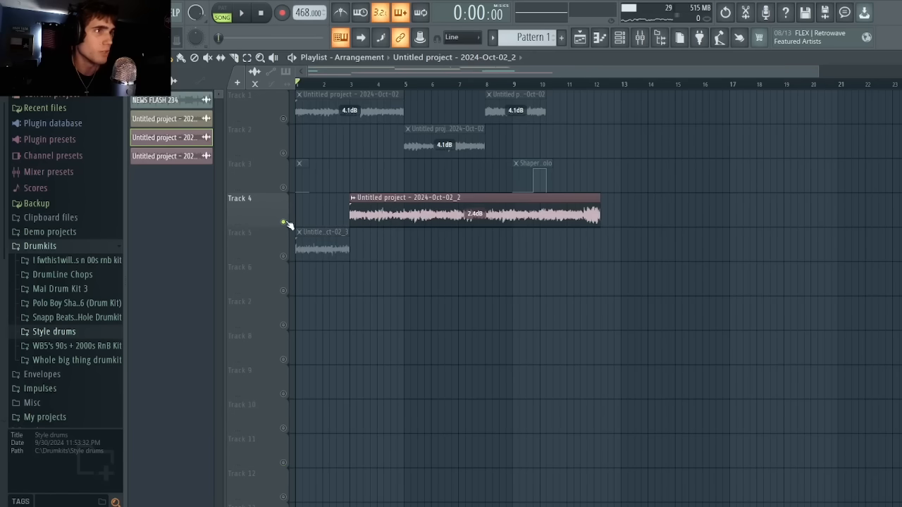
click(283, 255)
key(space)
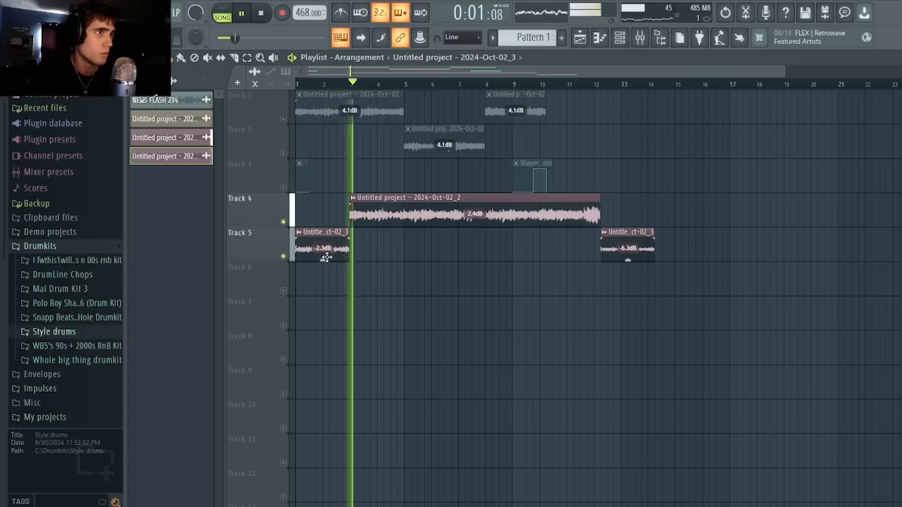
Move the opening clip from Track 5 up to Track 4 and remove the short clip at the end.
drag(325, 259, 325, 225)
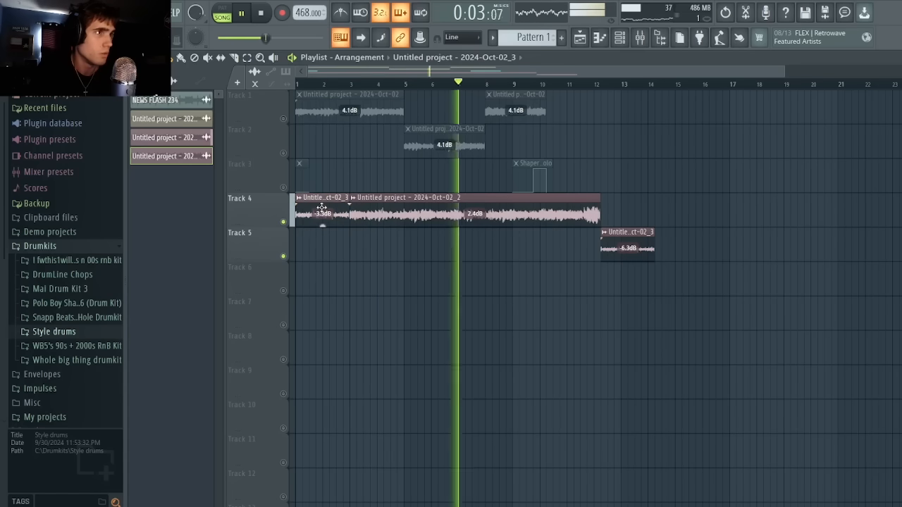
drag(632, 242, 694, 209)
right_click(695, 209)
key(space)
click(580, 83)
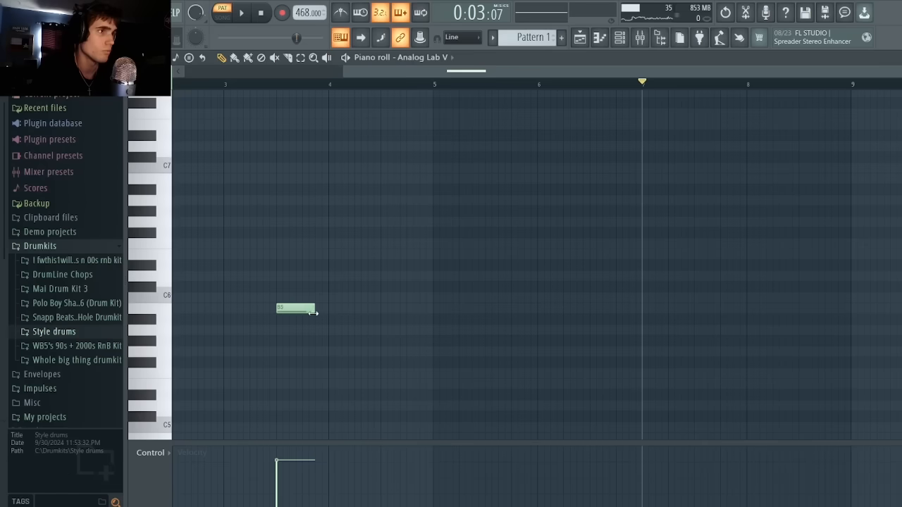
Draw the melody notes F#6, B6, A6, G#6 and E6 after the B5, and lower the repeated phrase's second note to C#6.
drag(325, 204, 328, 232)
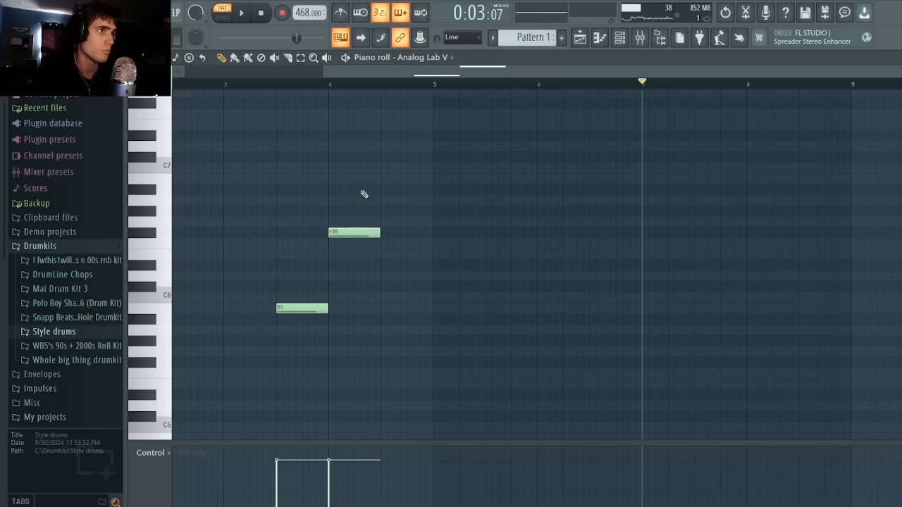
drag(384, 190, 381, 177)
click(435, 200)
click(481, 210)
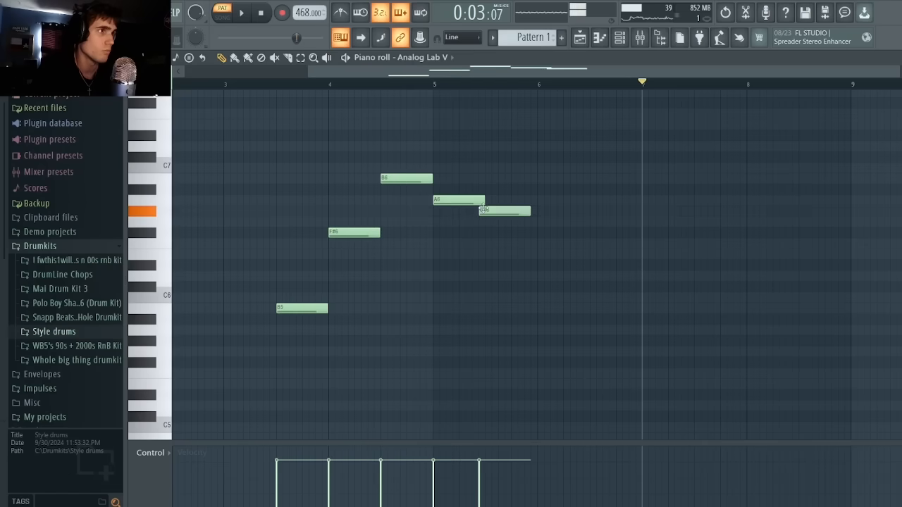
click(538, 254)
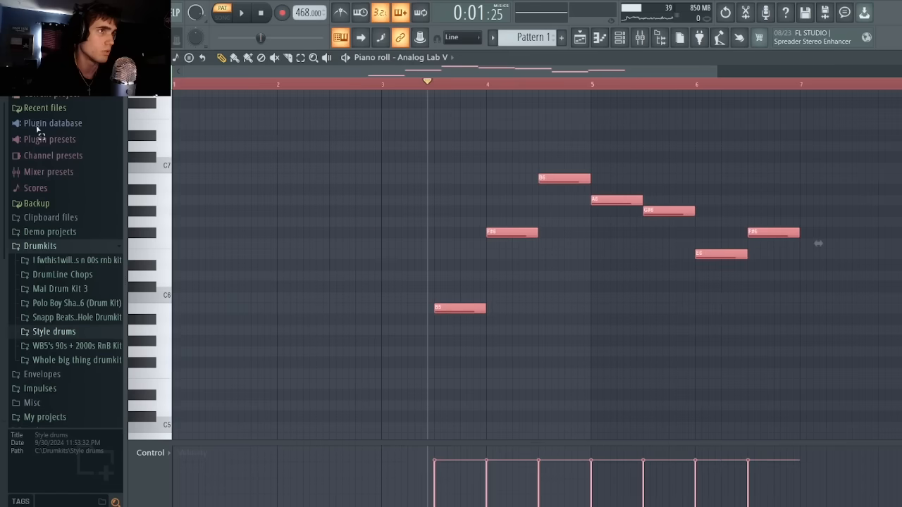
drag(563, 233, 569, 286)
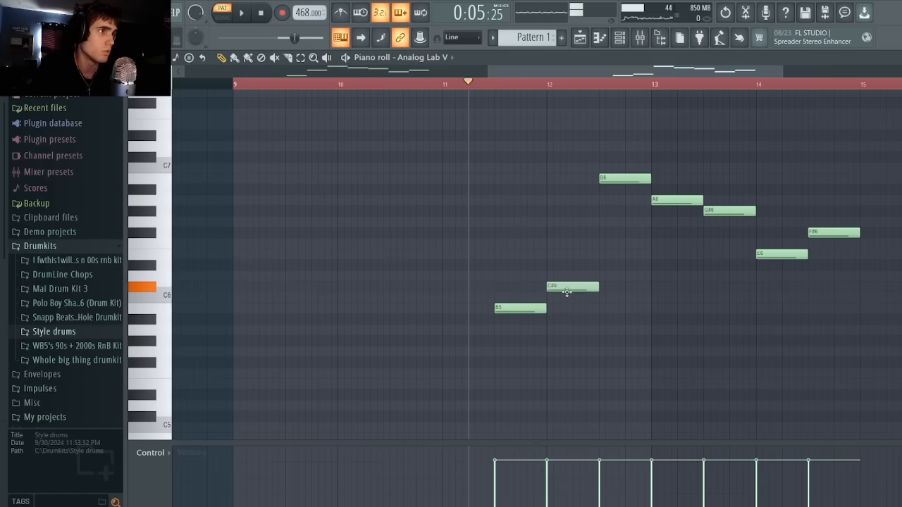
Replace the B6 and A6 notes in the repeated melody phrase with D6 and A5.
click(604, 276)
right_click(629, 179)
drag(659, 319, 648, 333)
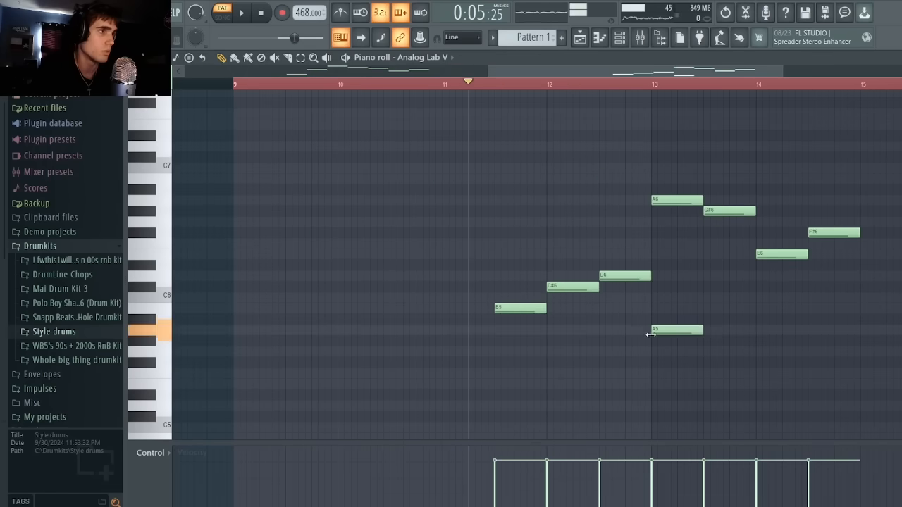
right_click(677, 201)
Replace the repeated phrase's last three notes with F#5, C#6 and B5, and play the phrase.
right_click(710, 211)
click(705, 352)
drag(698, 355, 697, 365)
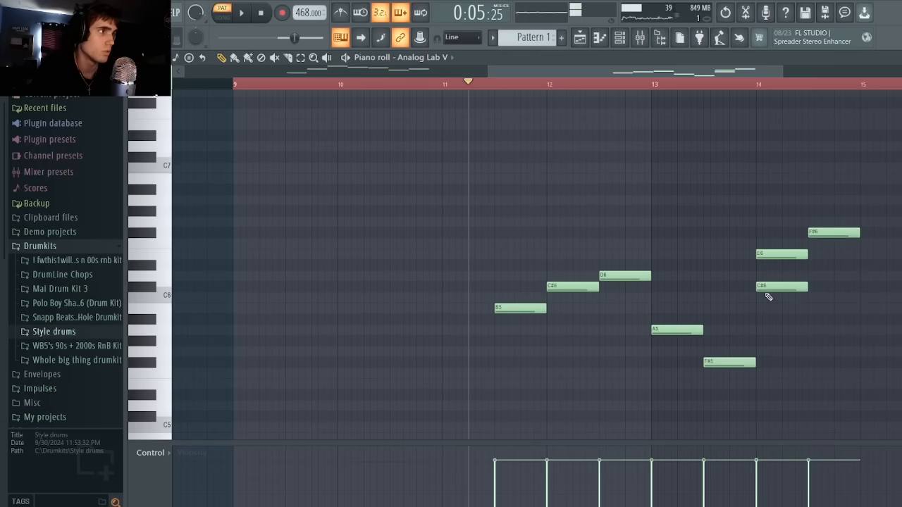
click(810, 308)
right_click(806, 235)
key(space)
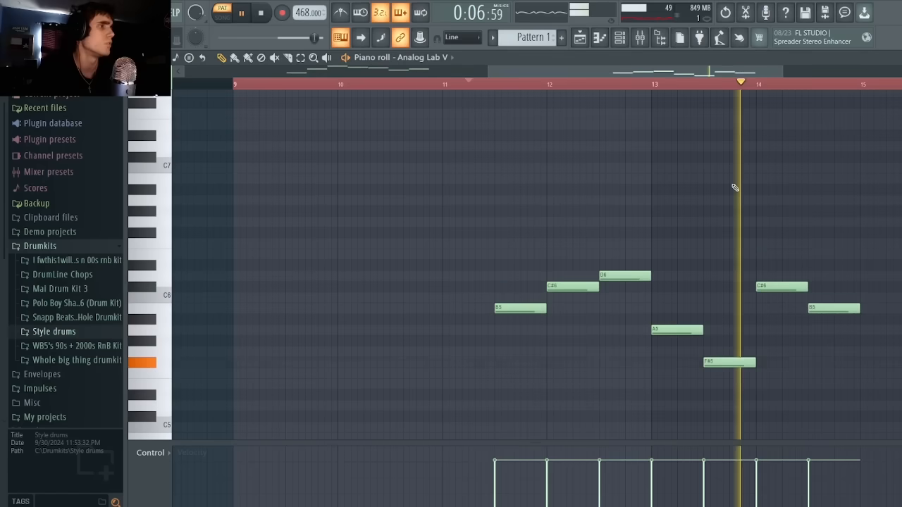
key(space)
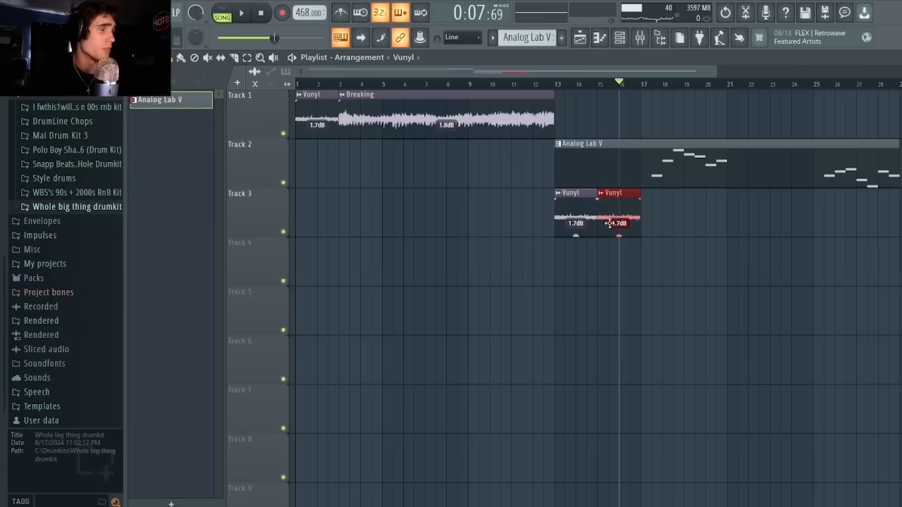
Repeat the Vunyl clip along Track 3 up to bar 29, lower all the copies to -4.6 dB, and play the section.
key(ctrl+b)
key(ctrl+b)
key(ctrl+b)
key(ctrl+b)
key(ctrl+b)
key(ctrl+b)
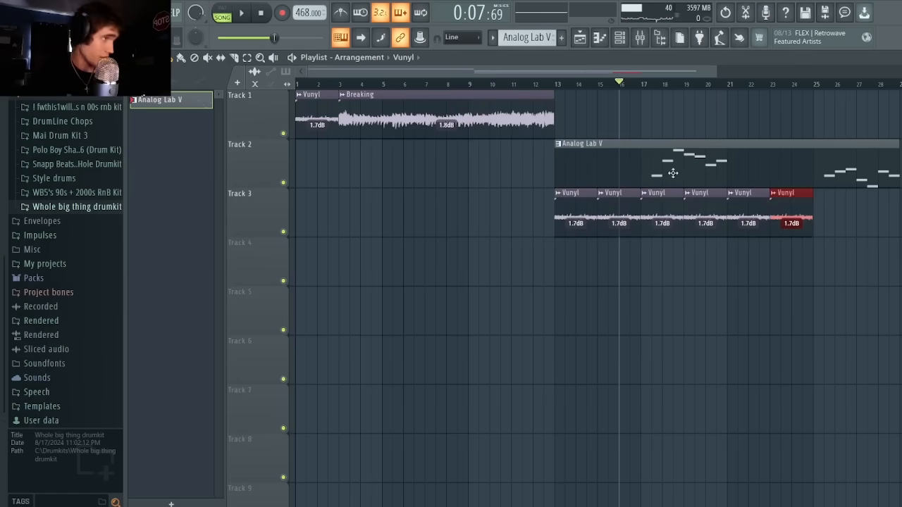
key(space)
drag(559, 212, 900, 218)
drag(779, 235, 779, 263)
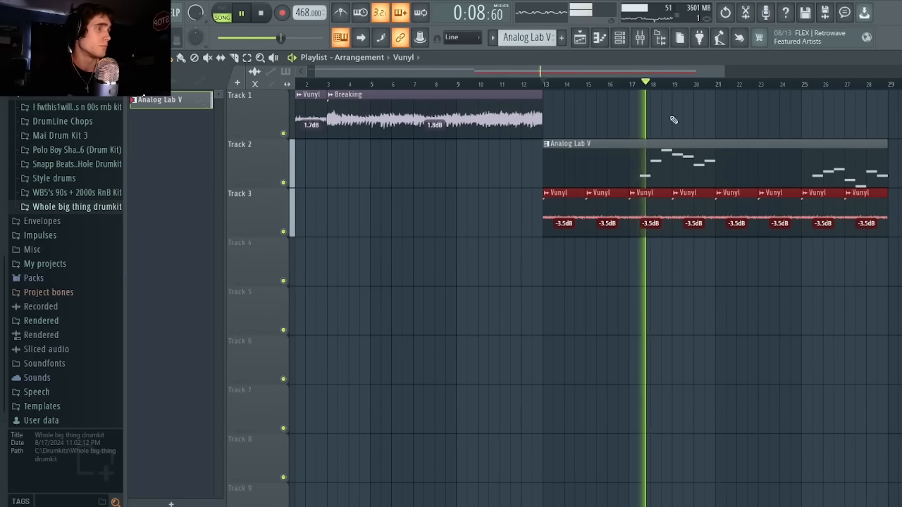
key(space)
Audition the drum loops in Whole big thing drumkit and place the 70s or 80s 2 loop on Track 4 under the melody.
click(60, 207)
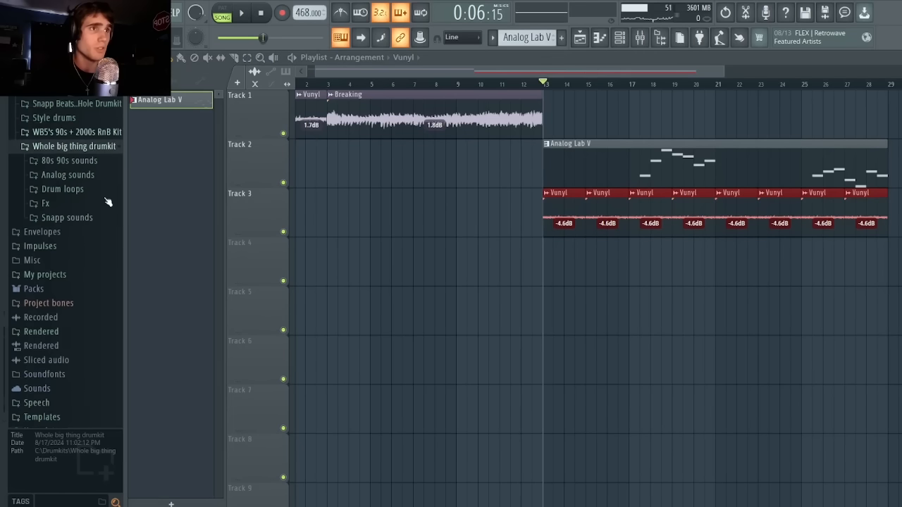
click(71, 177)
mouse_move(77, 234)
mouse_down()
mouse_move(477, 253)
mouse_move(74, 225)
mouse_up()
click(72, 224)
click(75, 243)
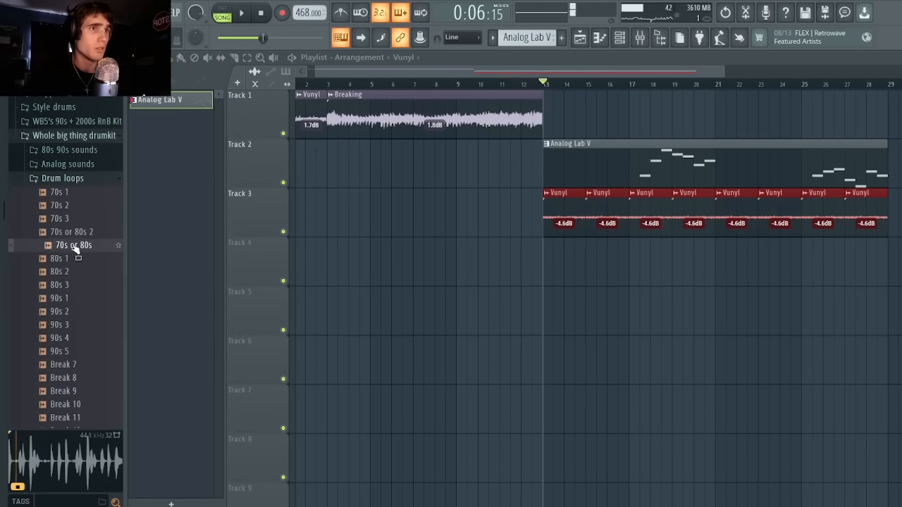
drag(299, 261, 299, 266)
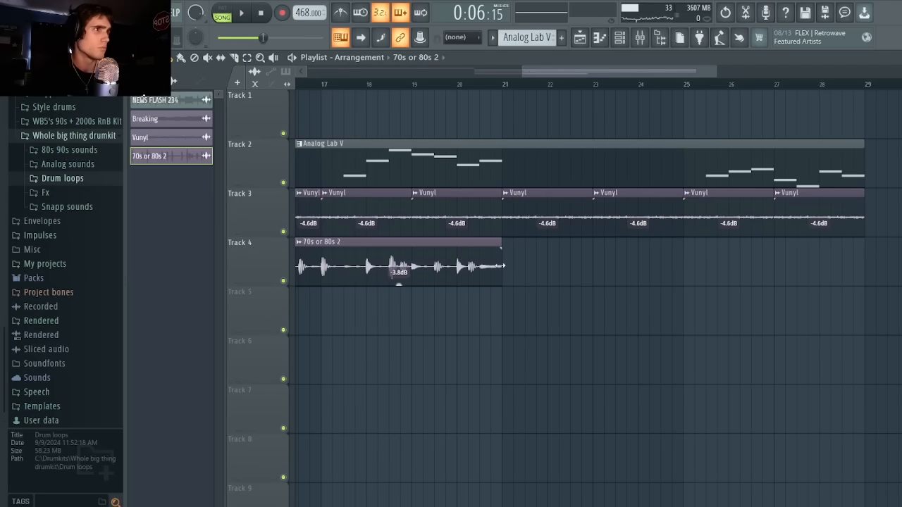
Play the melody with the drum loop and duplicate the 70s or 80s 2 clip along Track 4.
scroll(557, 127, down, 3)
key(space)
drag(637, 71, 738, 98)
drag(682, 308, 746, 271)
key(ctrl+b)
Draw Trilian bass notes B3, G3 and A3, copy the last two to bar 13, and extend the notes end to end.
drag(624, 285, 730, 286)
ctrl+click(613, 318)
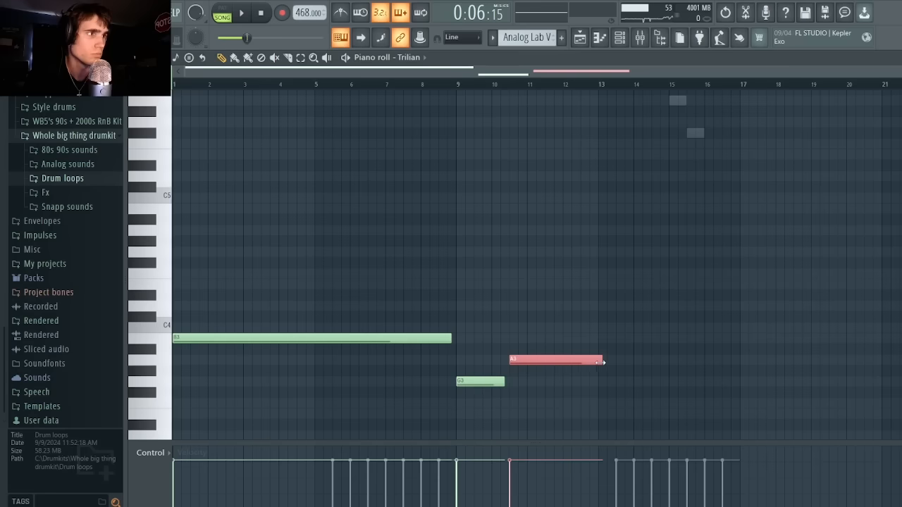
key(space)
drag(566, 385, 612, 385)
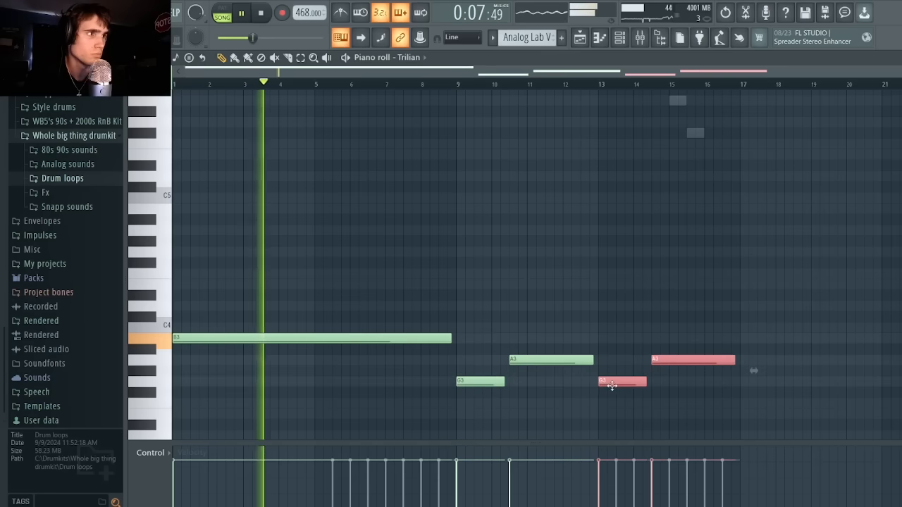
ctrl+click(711, 318)
key(ctrl+l)
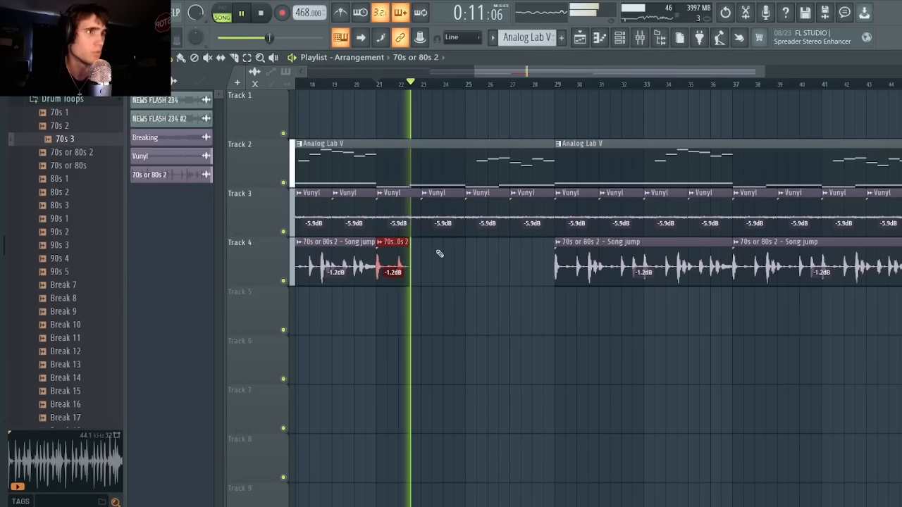
Duplicate the section from bar 29 and lengthen the last chopped 70s or 80s 2 clip on Track 4.
key(ctrl+b)
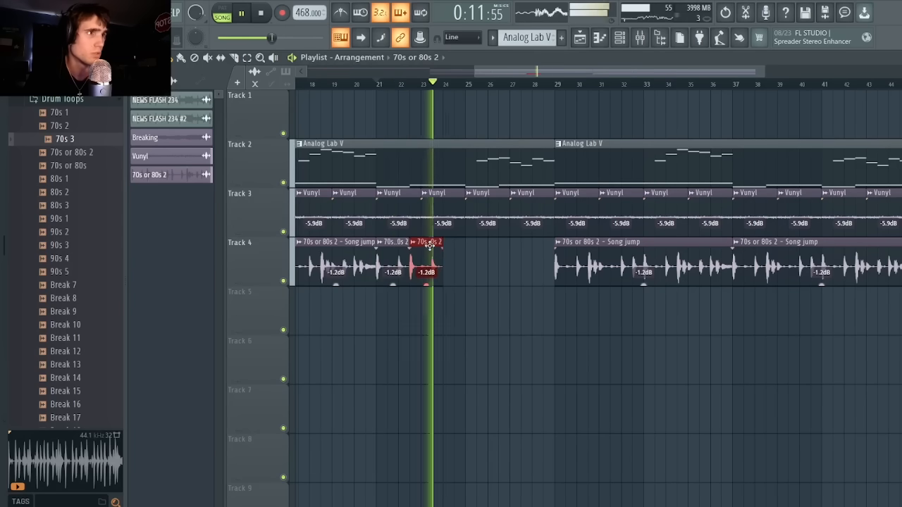
drag(442, 242, 476, 241)
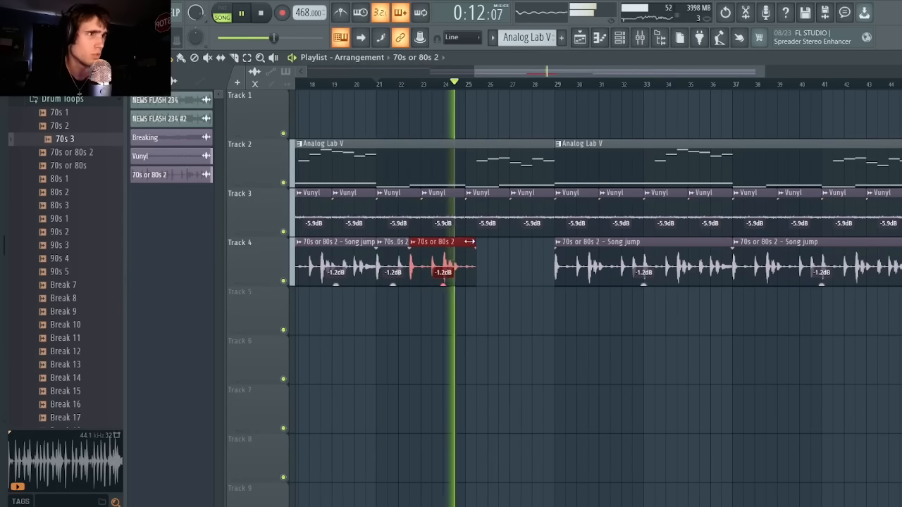
key(space)
Add the 70s 3 loop to Track 5 as a short fill ending at bar 25, and play it back.
drag(65, 139, 708, 331)
key(space)
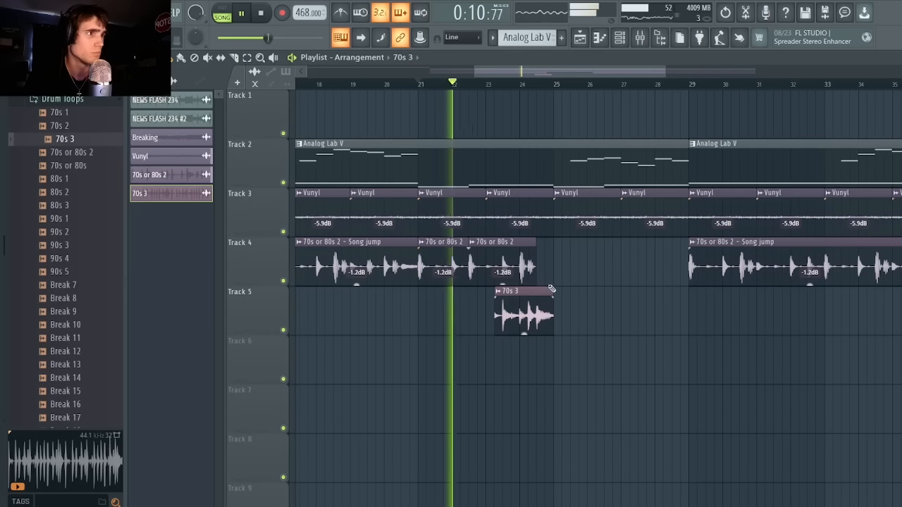
drag(533, 317, 711, 324)
key(space)
key(space)
Duplicate the chopped Track 4 drum clips and the 70s 3 fill into bars 25 to 29.
drag(563, 272, 454, 331)
right_click(687, 312)
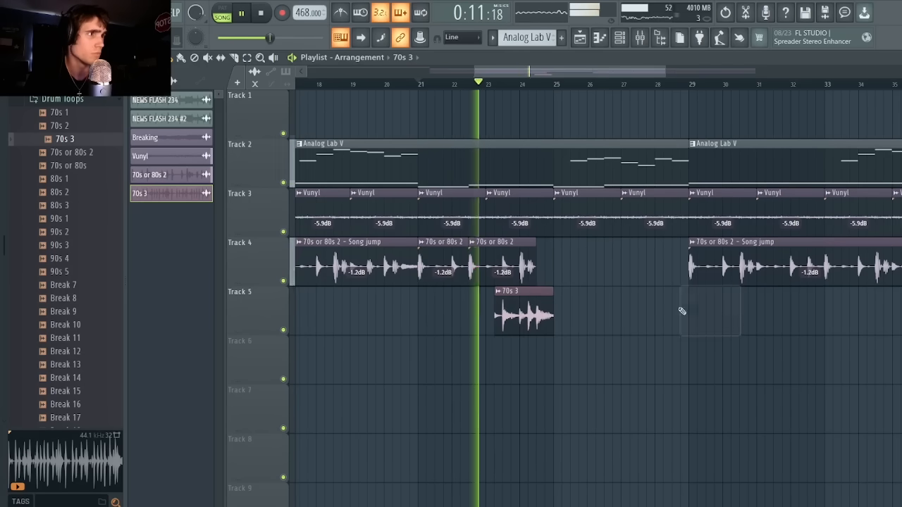
drag(545, 264, 437, 324)
key(ctrl+b)
ctrl+click(545, 401)
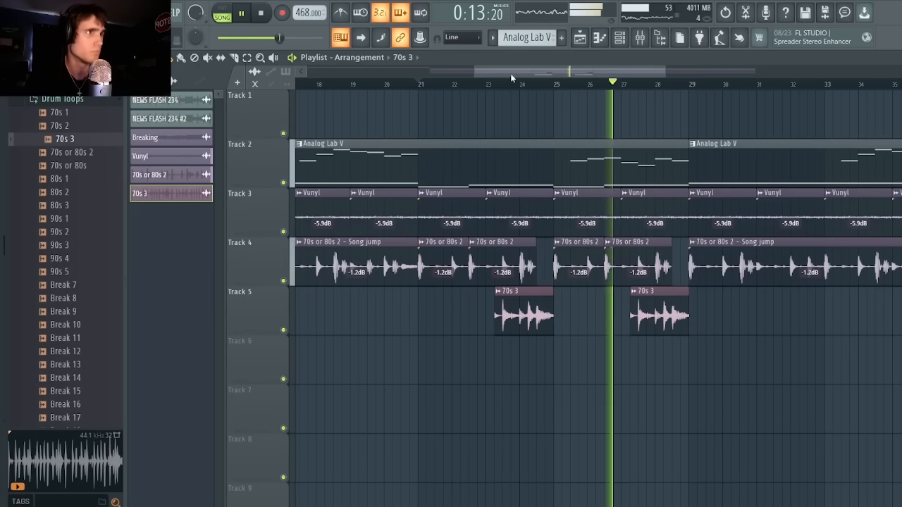
drag(510, 74, 518, 76)
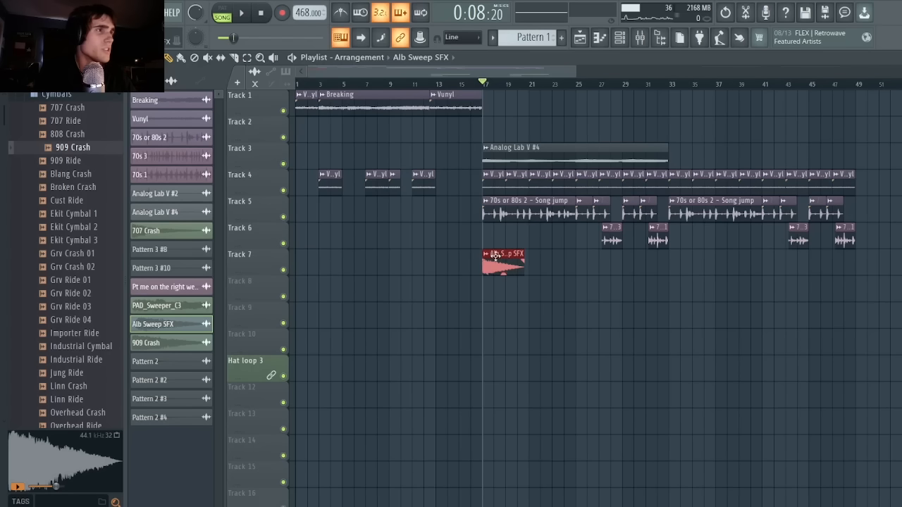
Play the Alb Sweep SFX at bar 17, place the Pattern 3 #10 clip on Track 8 at bar 17, and audition it soloed.
key(space)
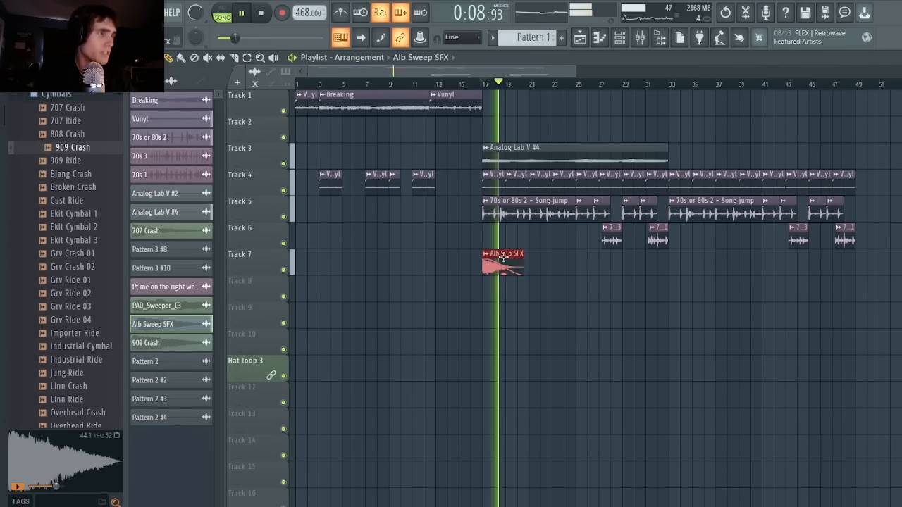
drag(501, 261, 593, 255)
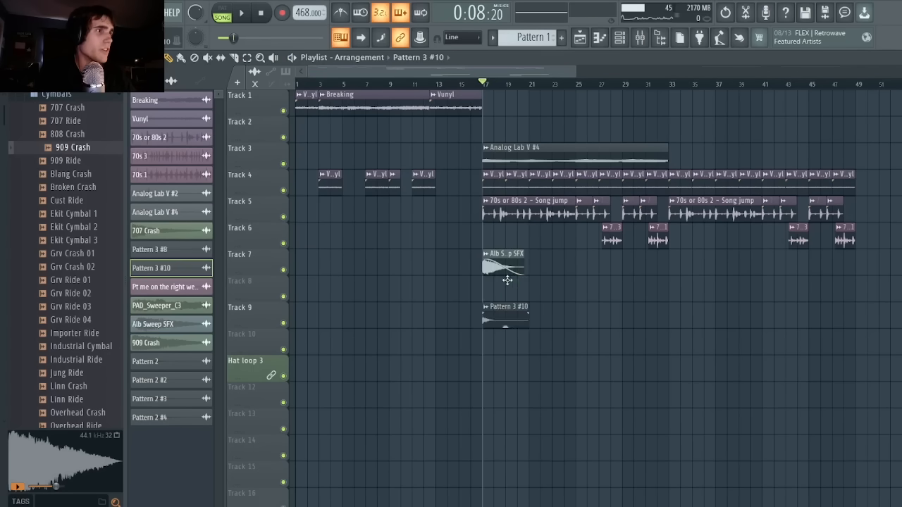
right_click(284, 296)
key(space)
key(space)
Place the Pattern 3 #8 clip on Track 9 at bar 17 and play it together with Tracks 7 and 8.
click(283, 269)
key(space)
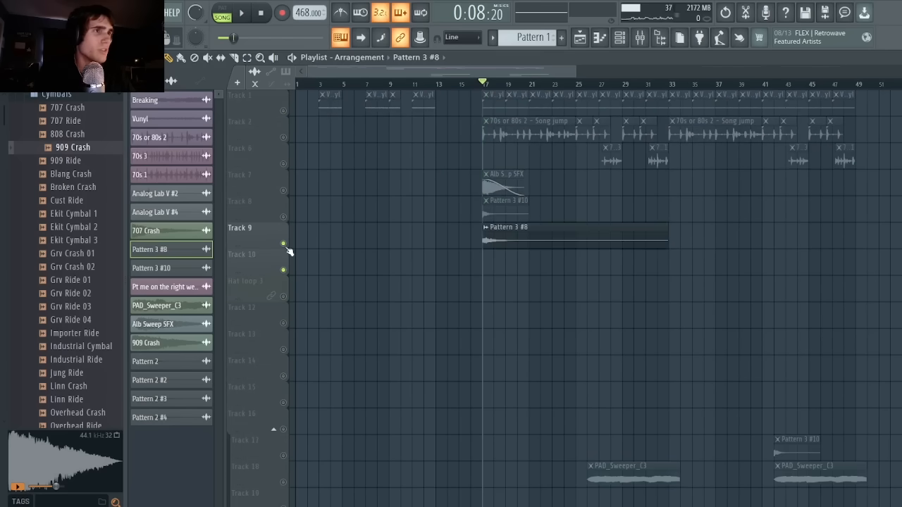
key(space)
drag(289, 247, 289, 199)
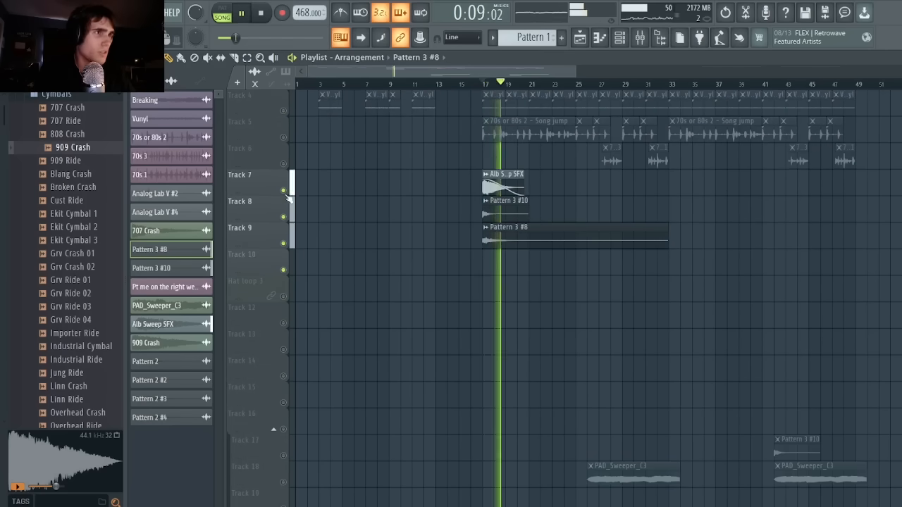
key(space)
Place the 707 Crash clip on Track 10 at bar 17 and play it soloed and with Tracks 7 to 9.
click(497, 235)
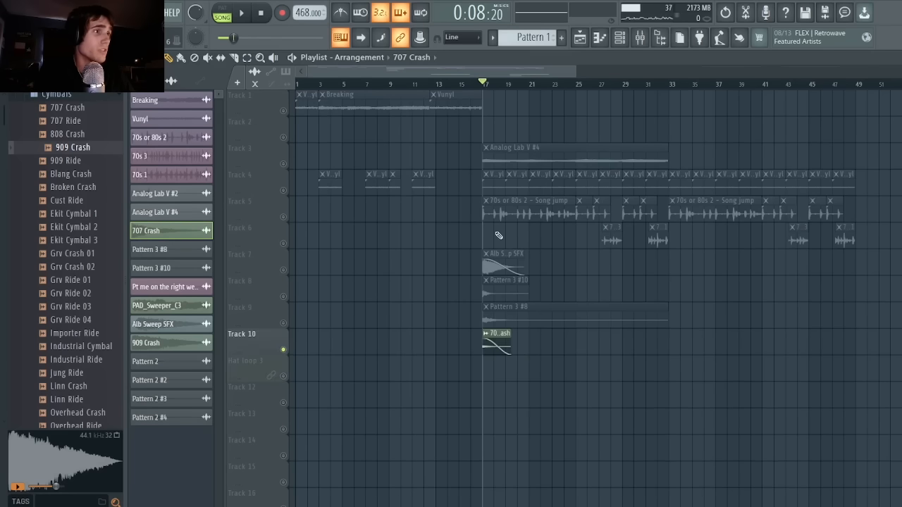
key(space)
key(space)
drag(285, 297, 291, 327)
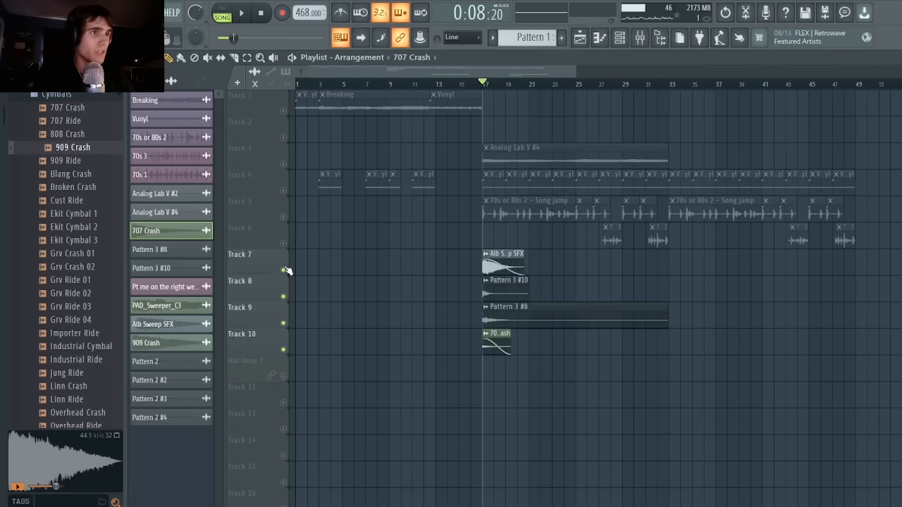
Reactivate every track, play the arrangement from bar 17, and select the effect clips on Tracks 7 to 10.
key(space)
right_click(285, 190)
right_click(285, 191)
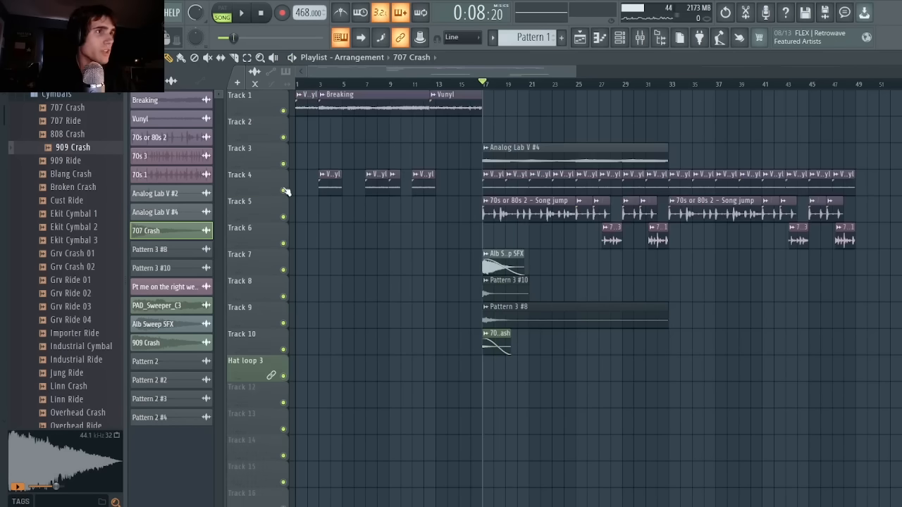
key(space)
drag(550, 256, 496, 342)
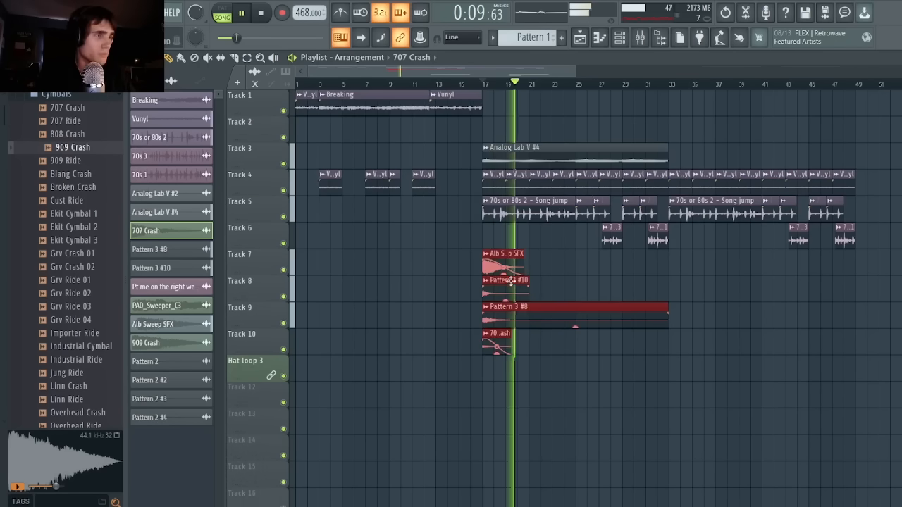
key(space)
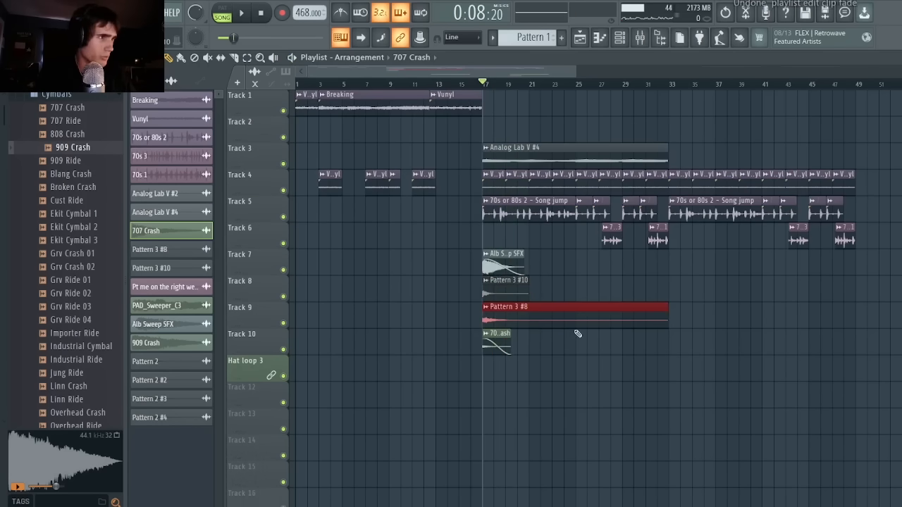
Place the PAD_Sweeper_C3 clip at bar 17 on the Hat loop 3 track and play it soloed.
drag(570, 360, 481, 360)
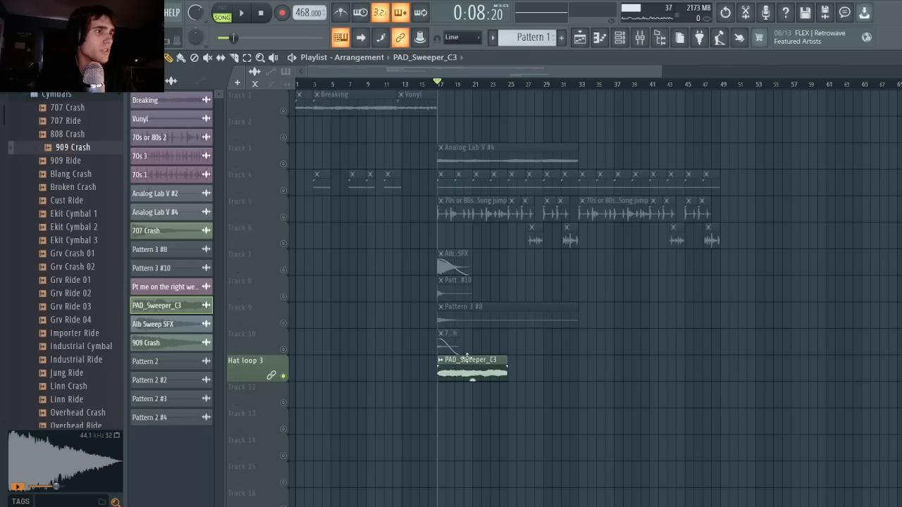
key(space)
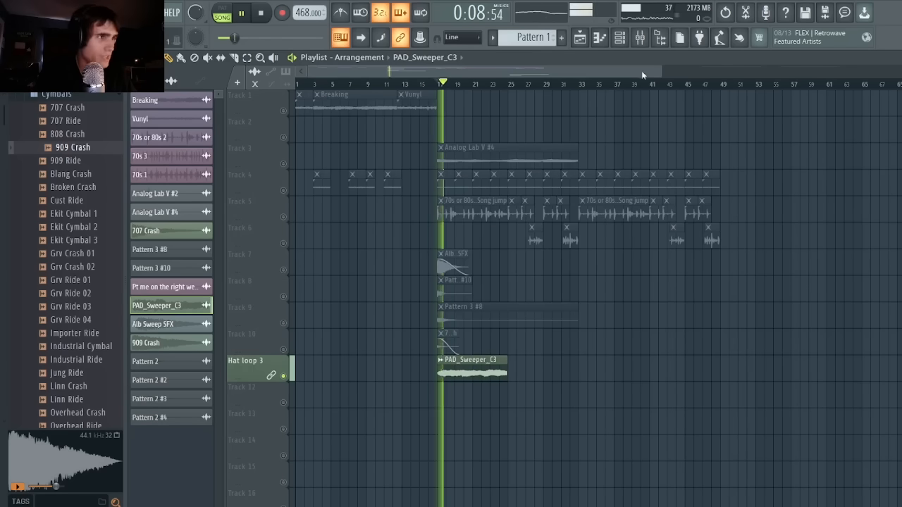
key(space)
Check the PAD_Sweeper_C3 channel settings and play the clip alone, with Track 3, and with all tracks active.
click(620, 39)
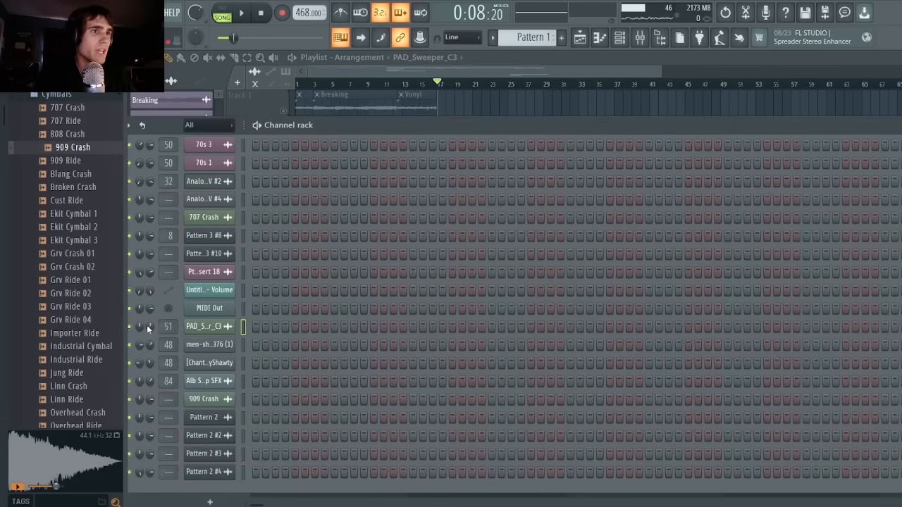
click(486, 72)
key(space)
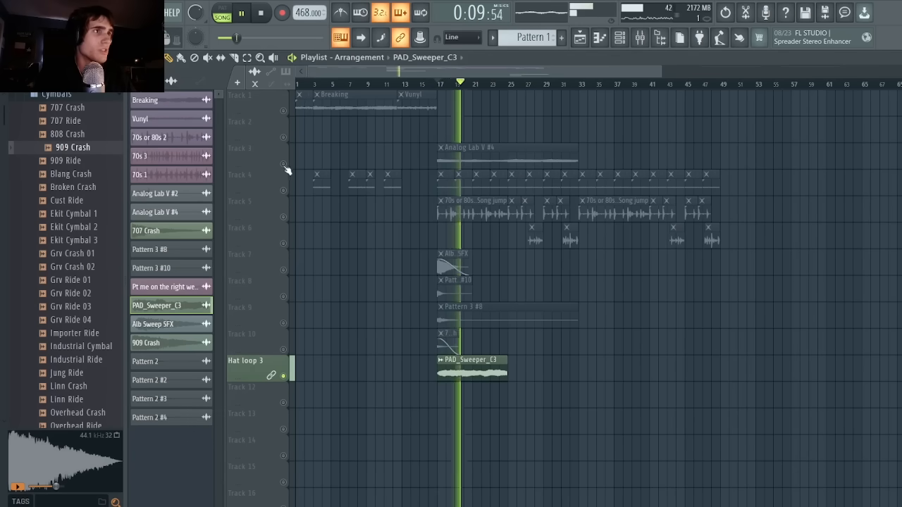
key(space)
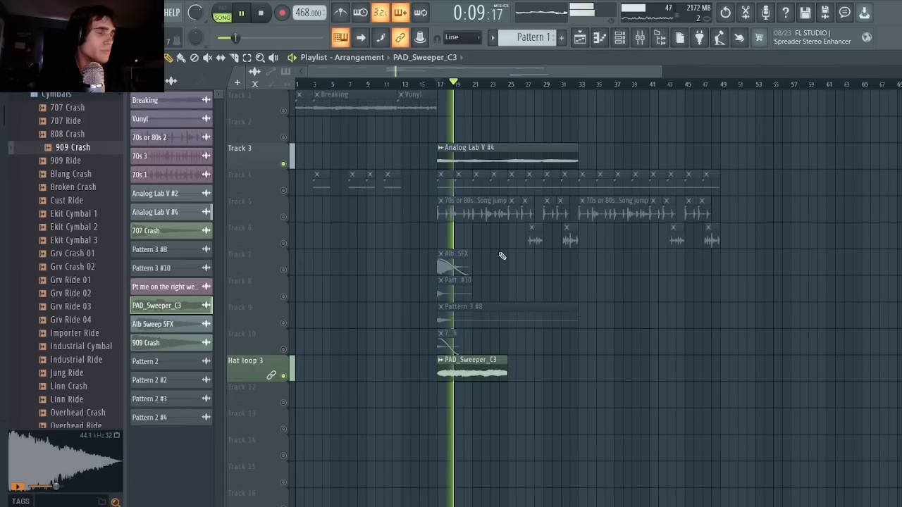
right_click(284, 270)
key(space)
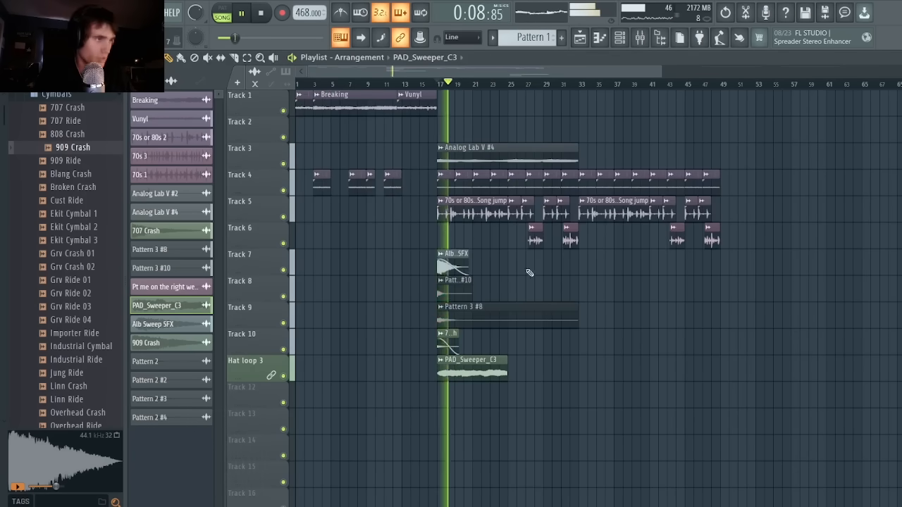
Copy the effect clips on Tracks 7 to 10 and the Hat loop 3 track from bar 17 to bar 33.
drag(529, 272, 420, 364)
drag(436, 252, 477, 380)
drag(456, 292, 594, 283)
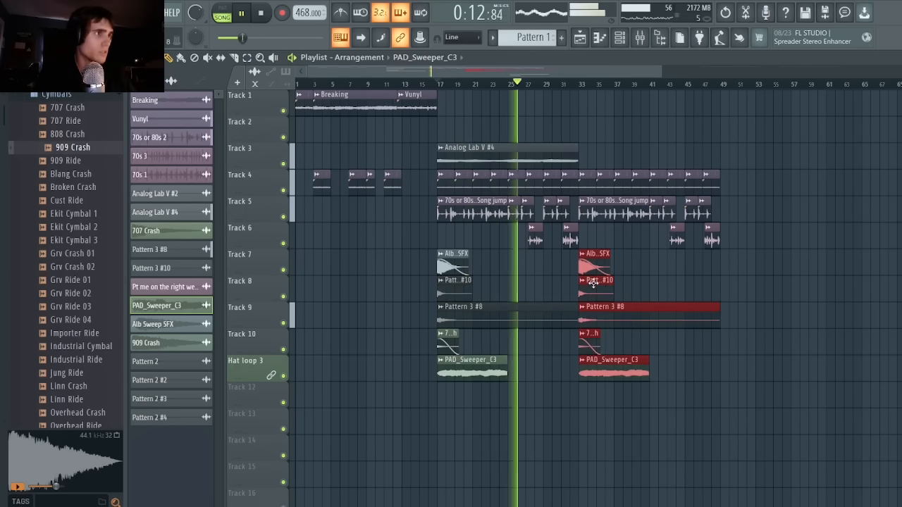
ctrl+click(645, 241)
key(space)
key(ctrl+b)
ctrl+click(614, 103)
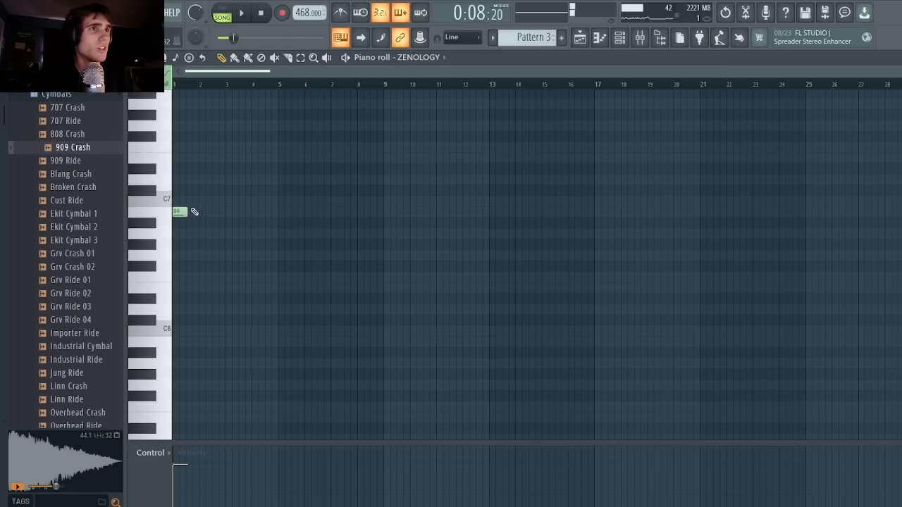
Build a short ZENOLOGY arpeggio in Pattern 3 with B7 over B6, F#6, B5 and F#6, and play it.
scroll(193, 210, up, 1)
drag(179, 135, 150, 130)
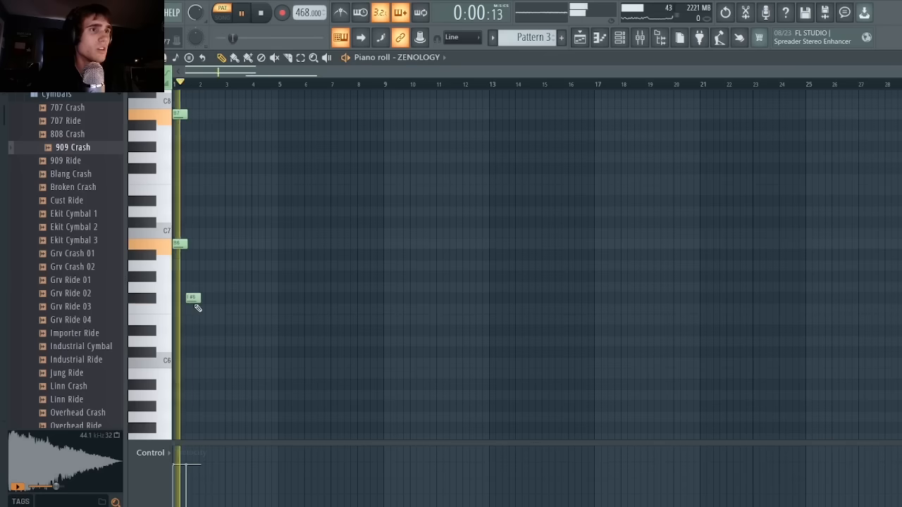
drag(185, 302, 185, 298)
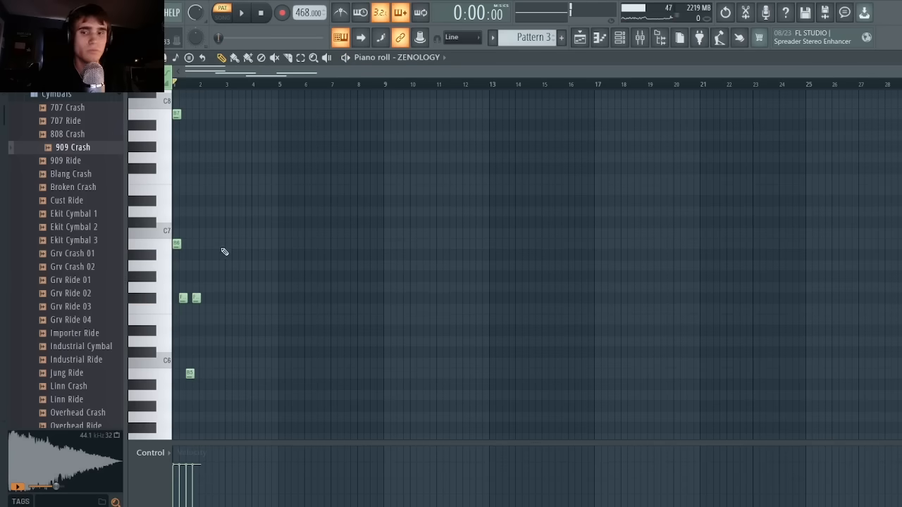
key(space)
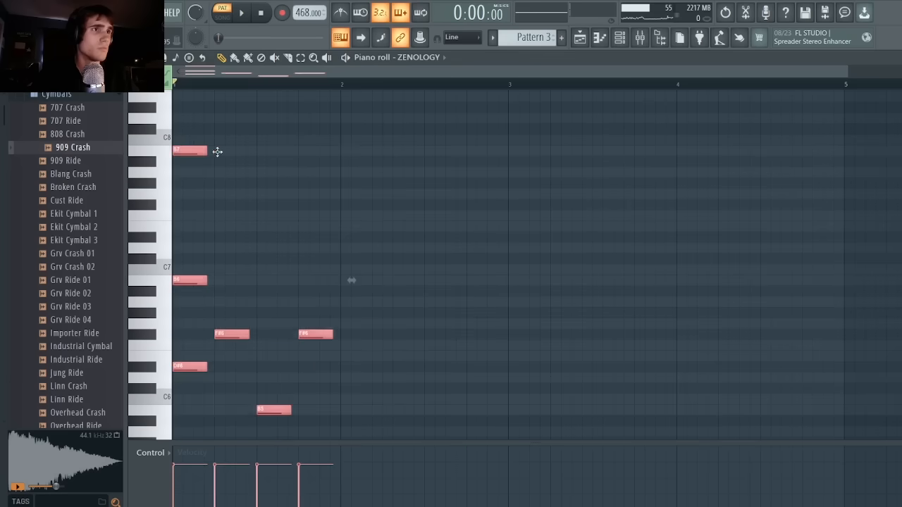
Repeat the ZENOLOGY arpeggio along Pattern 3, play it back, and add another ZENOLOGY channel.
drag(217, 152, 355, 155)
ctrl+click(382, 131)
scroll(344, 276, down, 3)
key(space)
click(425, 257)
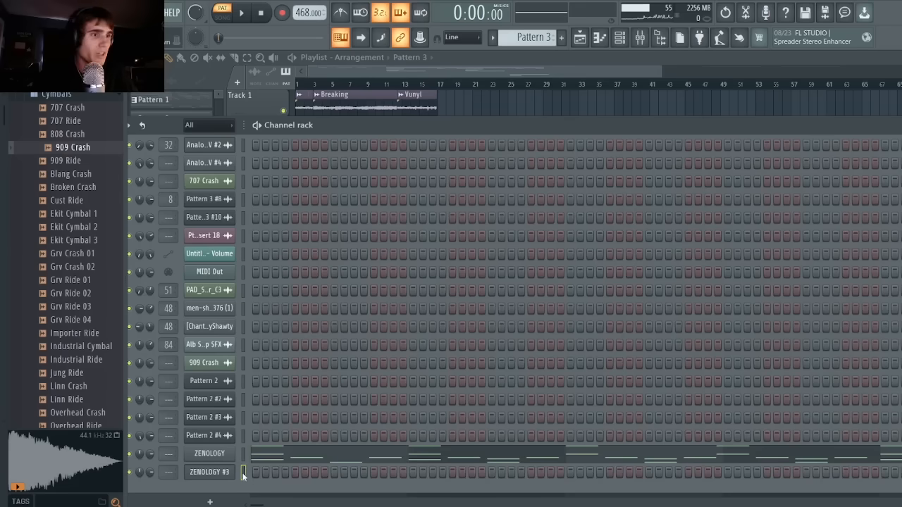
Paste the arpeggio notes into ZENOLOGY #3, and delete the second Pattern 3 clip at bar 33 on Track 12.
key(ctrl+v)
key(space)
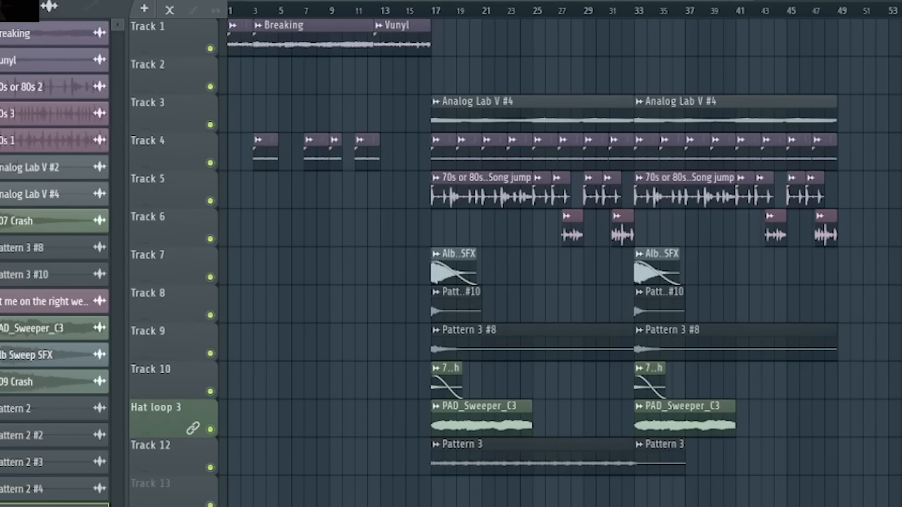
right_click(659, 456)
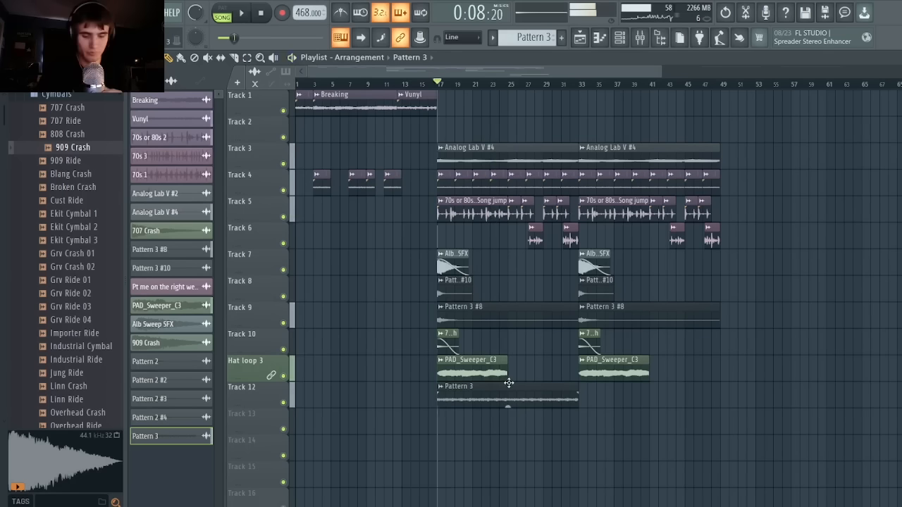
key(space)
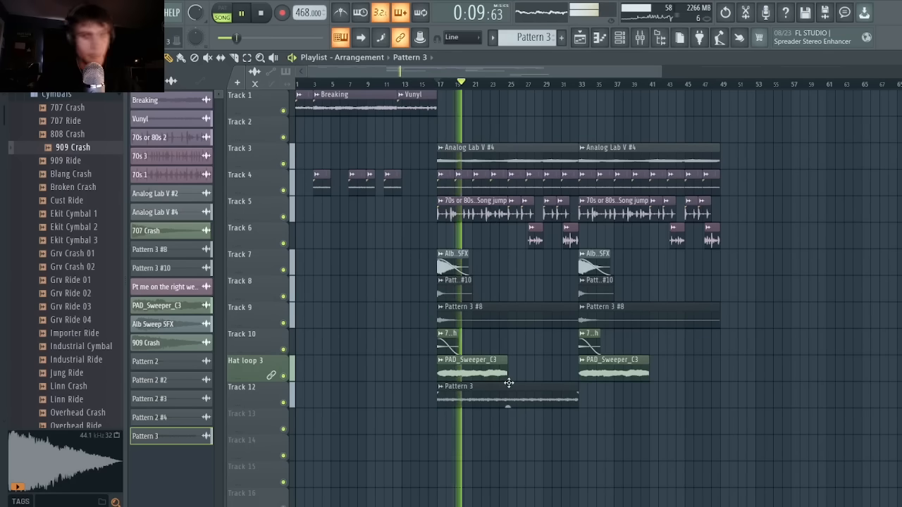
ctrl+click(510, 404)
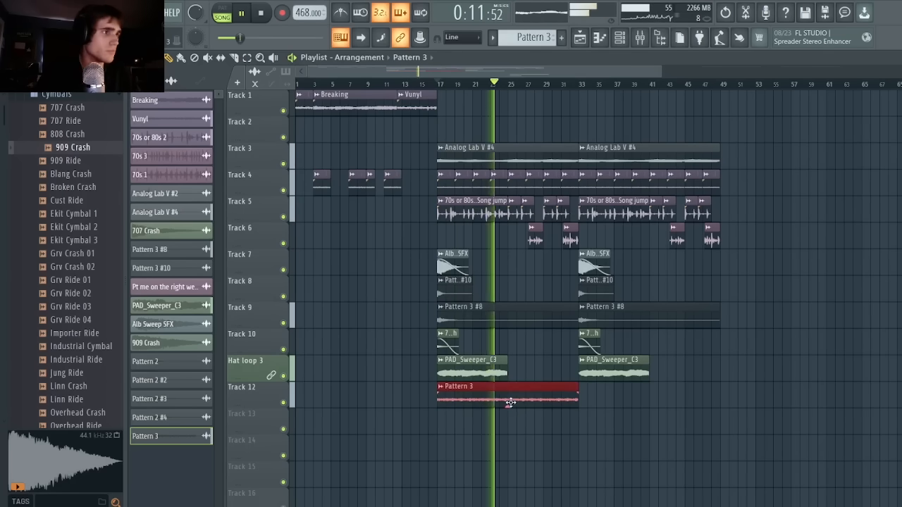
ctrl+click(527, 369)
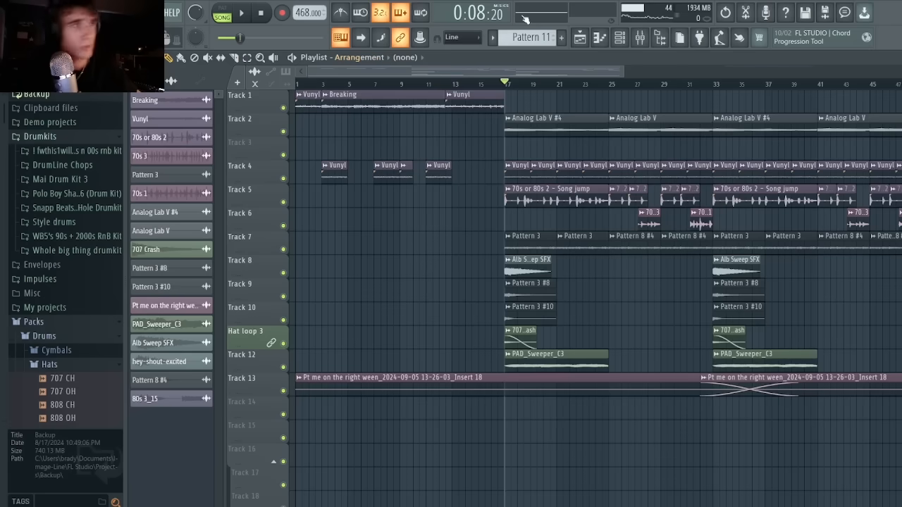
Build an Analog Lab V #2 chord of B3, B4, D#5, F#5 and A#5 in Pattern 12, lengthen it to bar 9, and play it.
drag(622, 68, 780, 101)
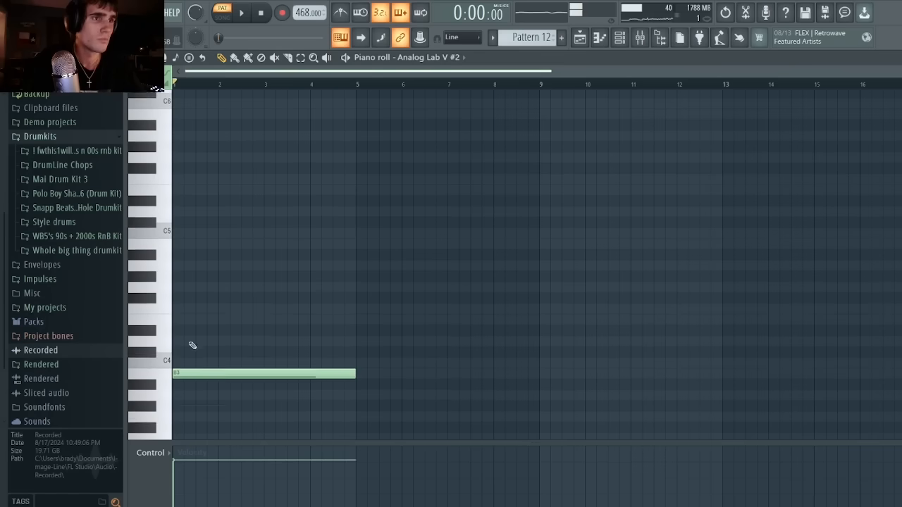
middle_click(163, 211)
middle_click(159, 168)
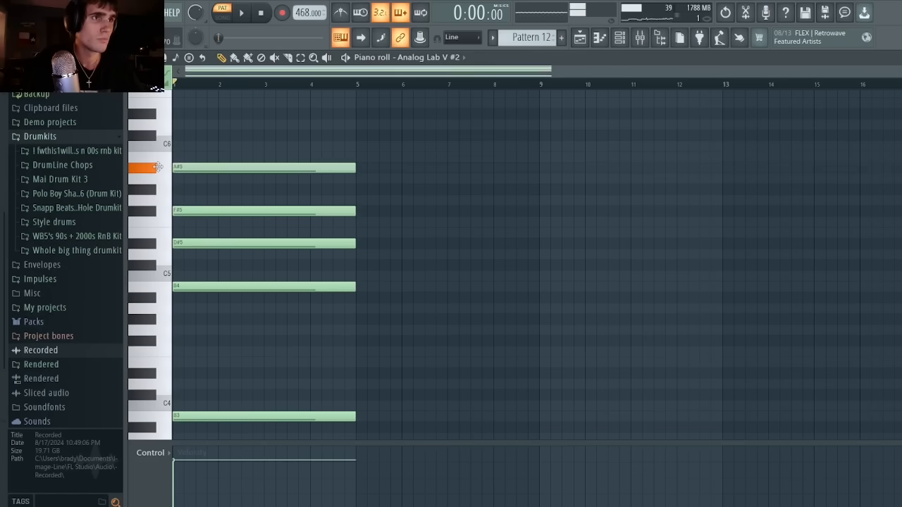
key(ctrl+a)
drag(354, 410, 536, 416)
key(space)
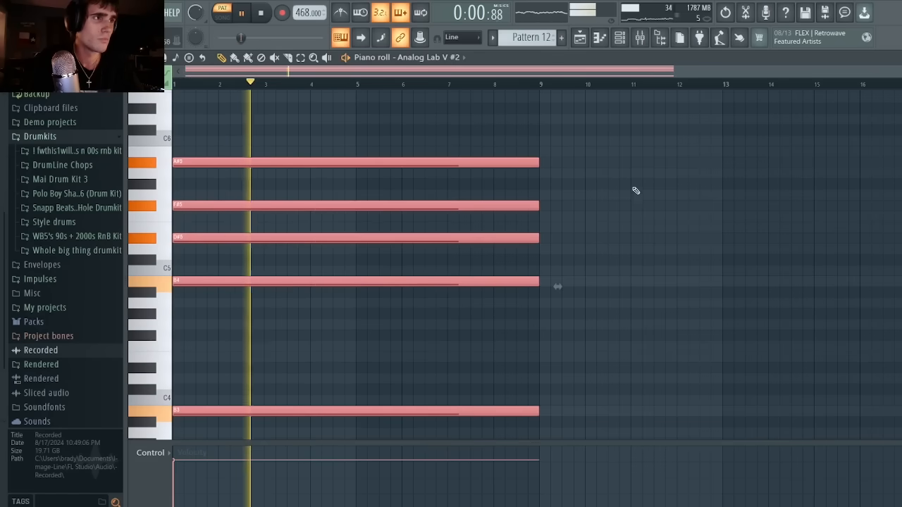
Duplicate the chord from bar 9 and lower the copy's bass note to G3.
key(ctrl+b)
key(space)
key(ctrl+d)
scroll(564, 268, down, 4)
drag(559, 284, 559, 328)
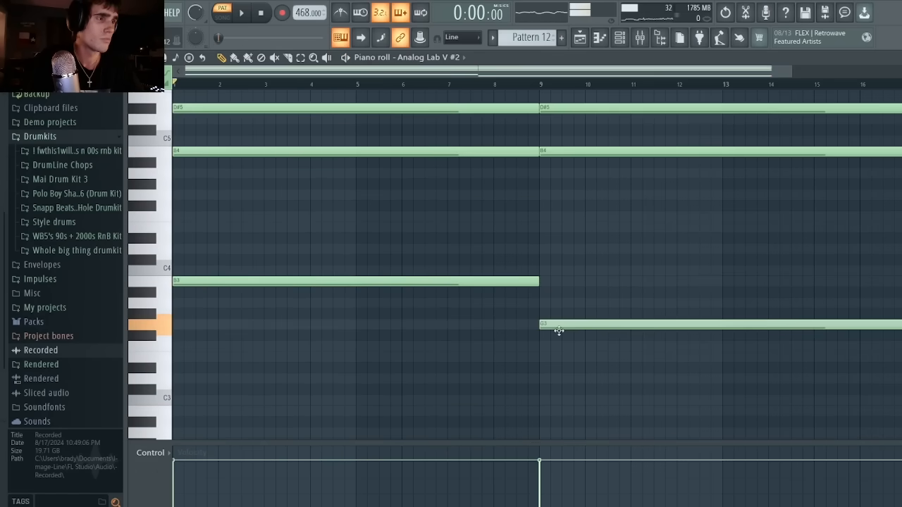
Change the copied chord's upper notes to G4, B4 and D5, and delete its F#5 and A#5 notes.
scroll(555, 282, up, 2)
drag(556, 218, 557, 263)
click(540, 213)
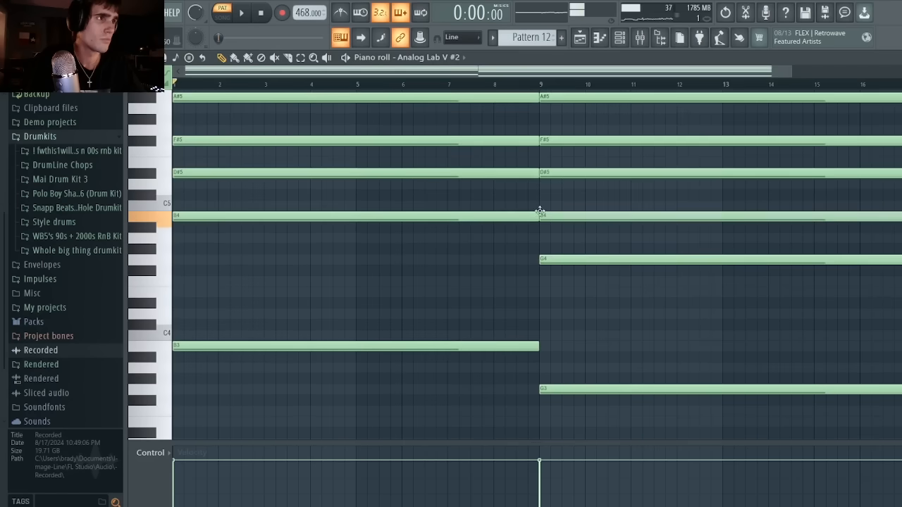
drag(556, 172, 556, 183)
scroll(555, 180, up, 2)
right_click(556, 204)
right_click(556, 162)
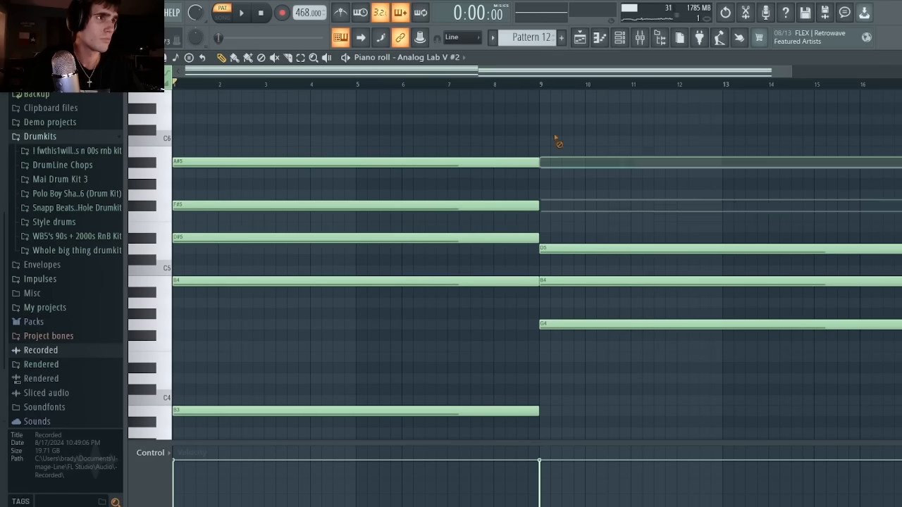
Shorten the second chord to one and a half bars and follow it with an equal chord of A3, A4, C#5 and E5.
drag(555, 140, 900, 419)
drag(900, 362, 633, 341)
key(ctrl+b)
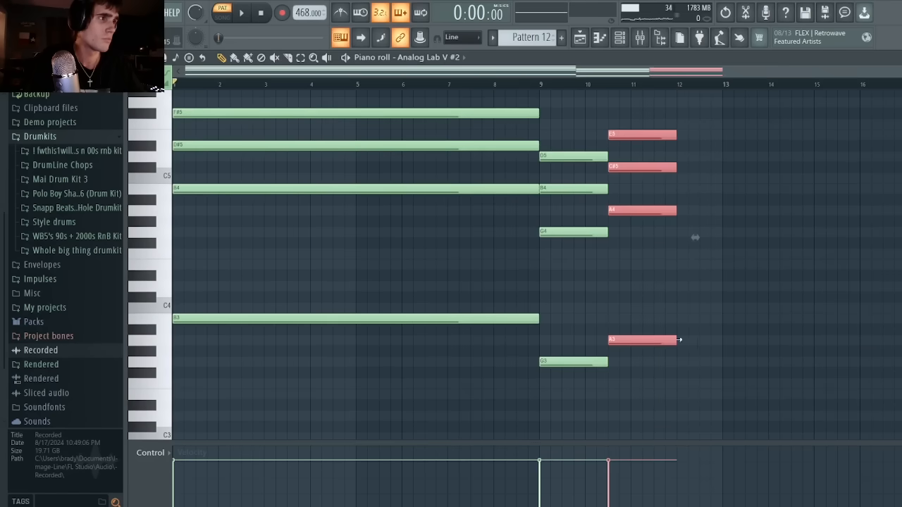
drag(717, 399, 560, 109)
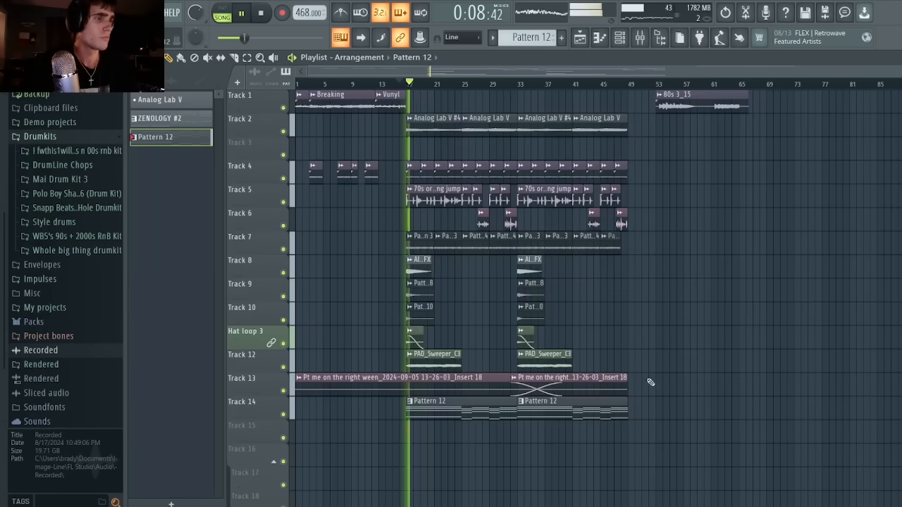
Transpose the Pattern 12 chords from bar 9 to bar 17 down one octave while the song plays.
drag(632, 417, 502, 404)
click(599, 43)
drag(508, 174, 837, 497)
key(ctrl+Down)
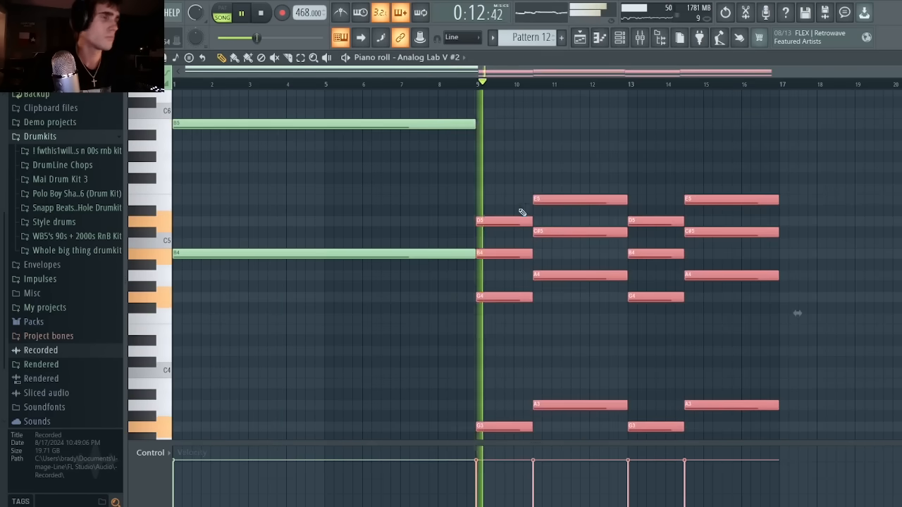
right_click(518, 173)
scroll(616, 198, up, 2)
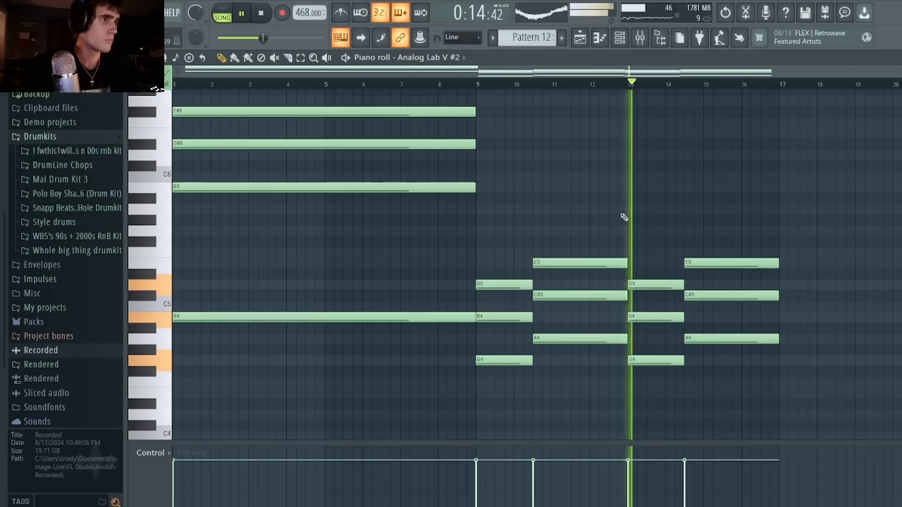
scroll(624, 217, down, 3)
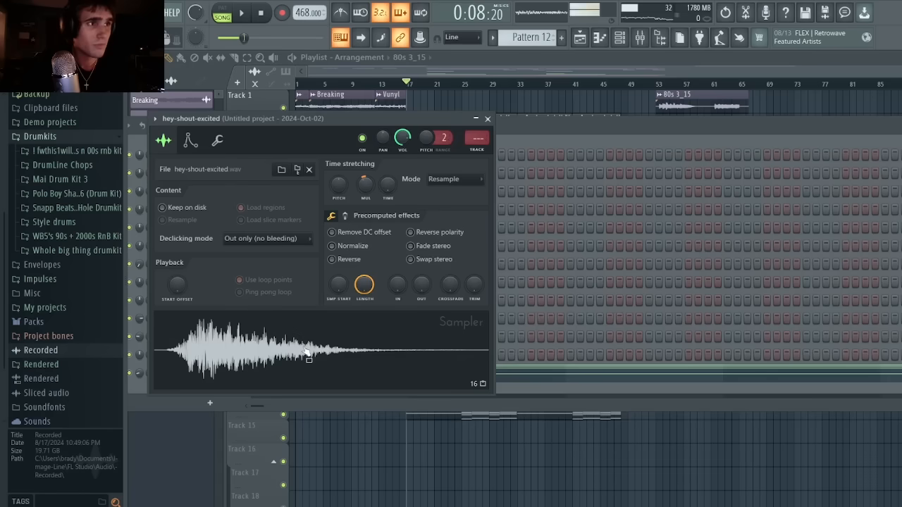
Close the hey-shout-excited sample settings, and return from the ZENOLOGY #2 and Trilian #2 piano rolls to the playlist.
click(487, 119)
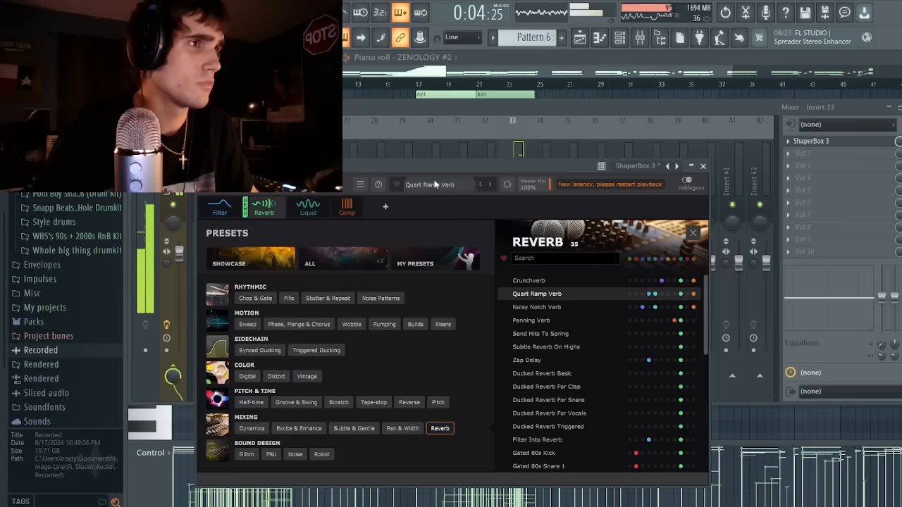
click(579, 37)
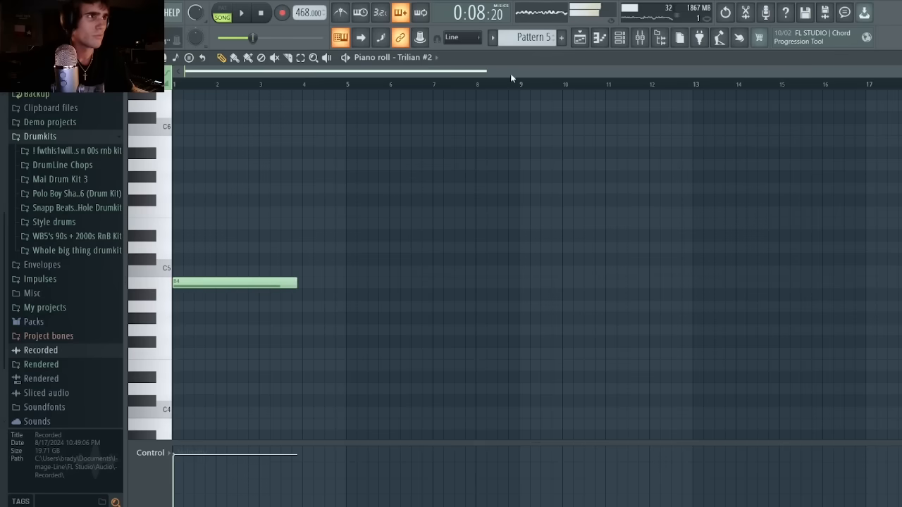
click(580, 38)
right_click(232, 49)
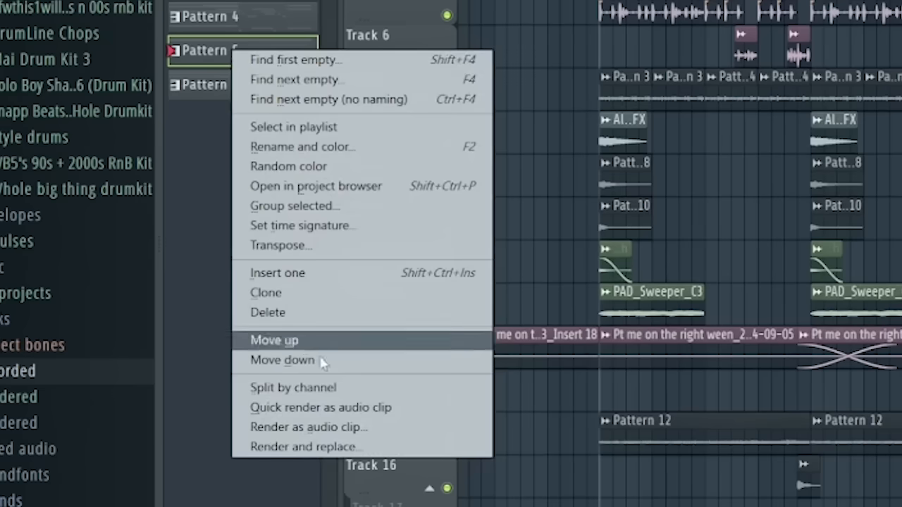
click(330, 393)
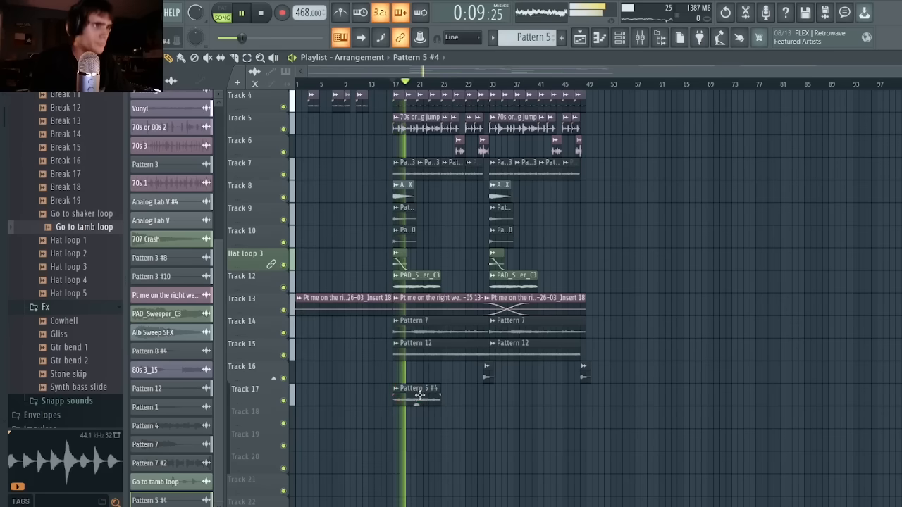
Copy the Pattern 5 #4 clip on Track 17 from bar 17 to bar 33, and select both clips.
drag(438, 402, 516, 399)
drag(541, 429, 376, 397)
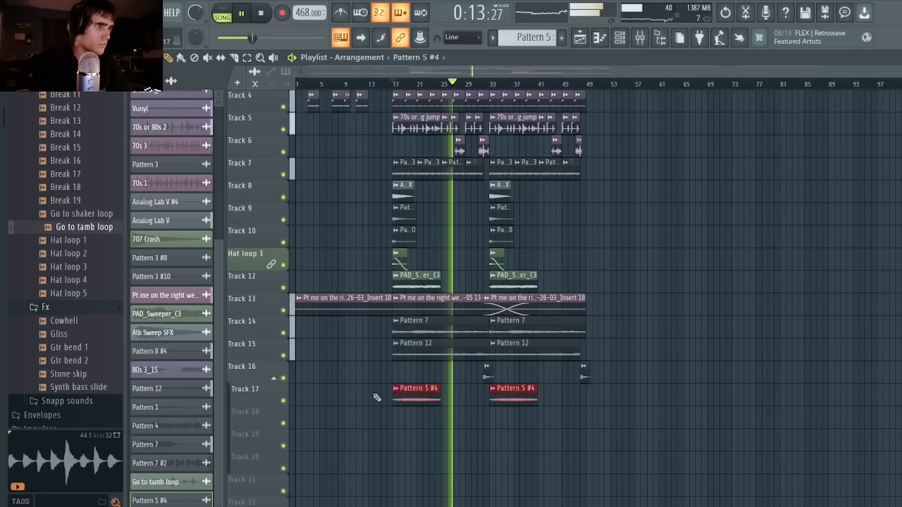
drag(566, 417, 430, 396)
click(600, 38)
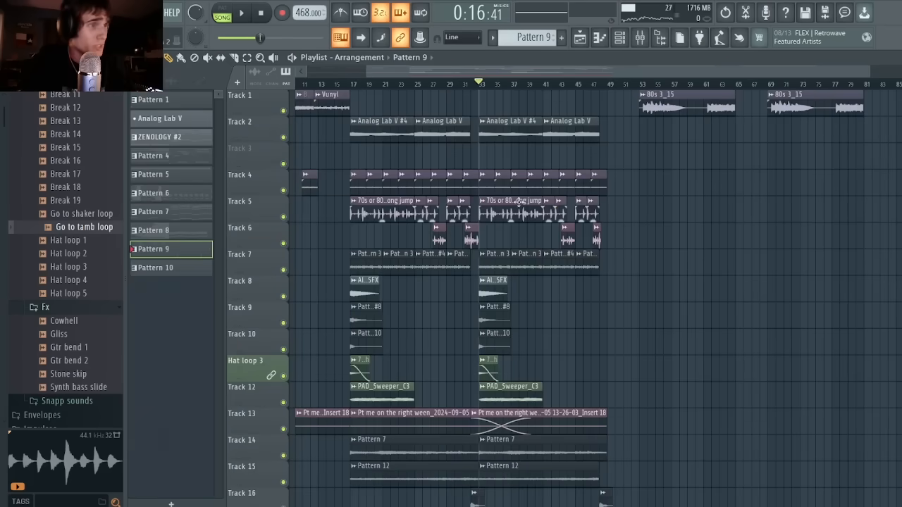
Play back the end of the section before bar 49 and the 80s 3_15 sample at bar 53.
drag(407, 71, 476, 79)
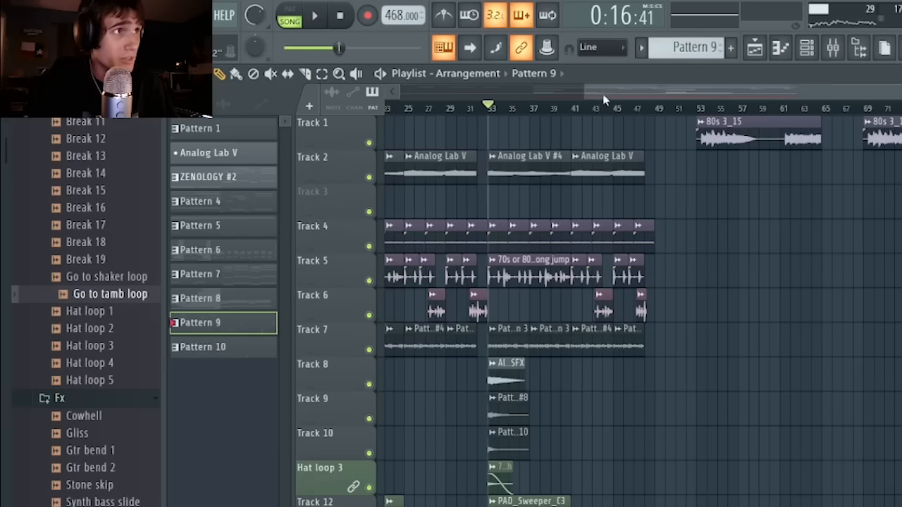
drag(587, 91, 638, 120)
key(space)
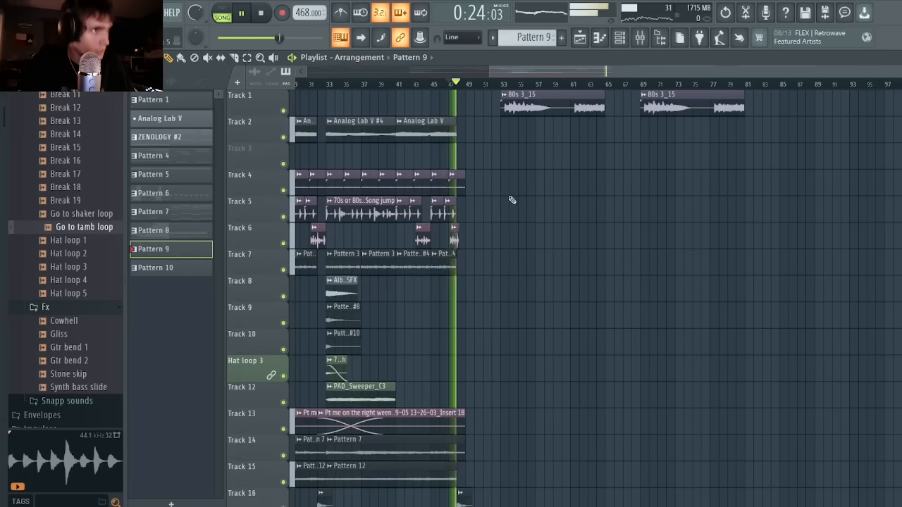
key(space)
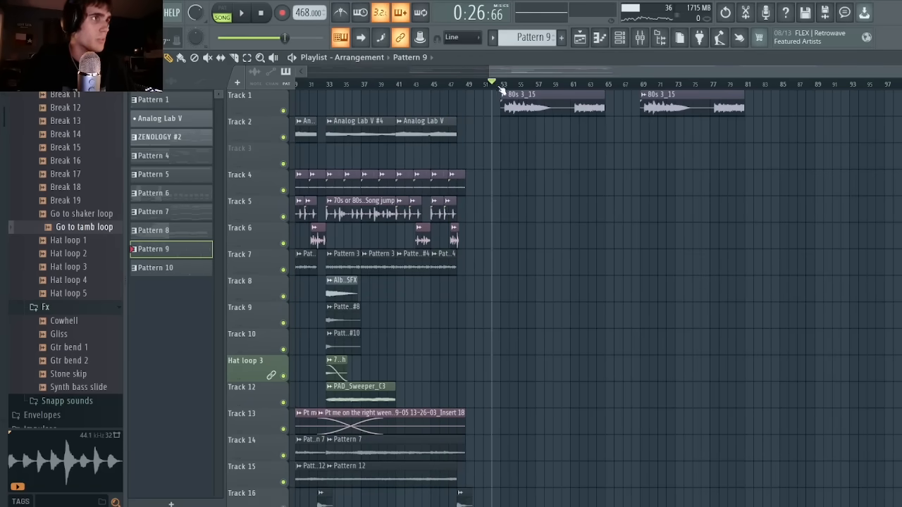
key(space)
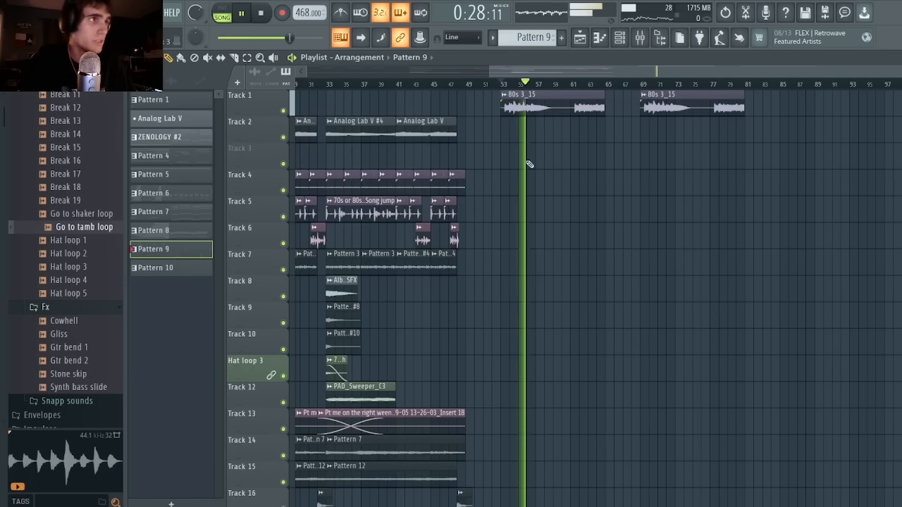
key(space)
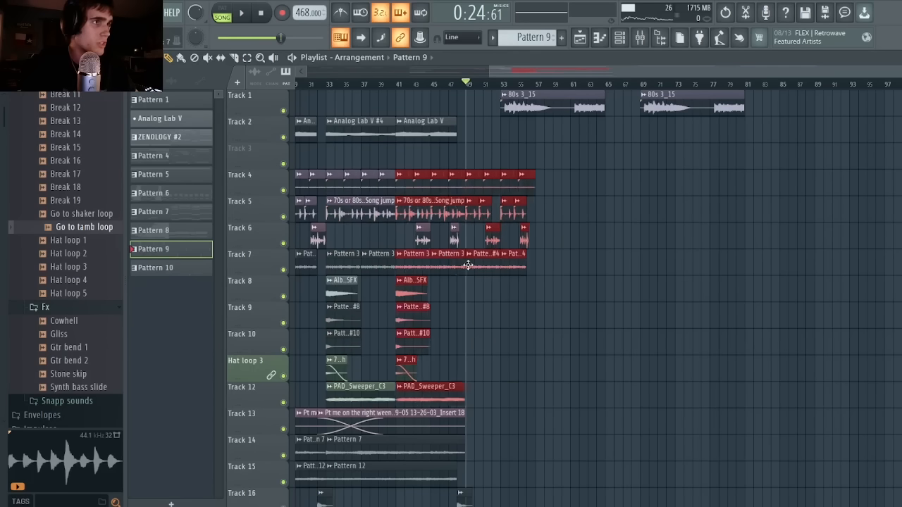
Copy the drum, pattern and effect clips on Tracks 4 to 12 from bar 33 to bar 49, and play the copy.
drag(512, 262, 477, 252)
key(space)
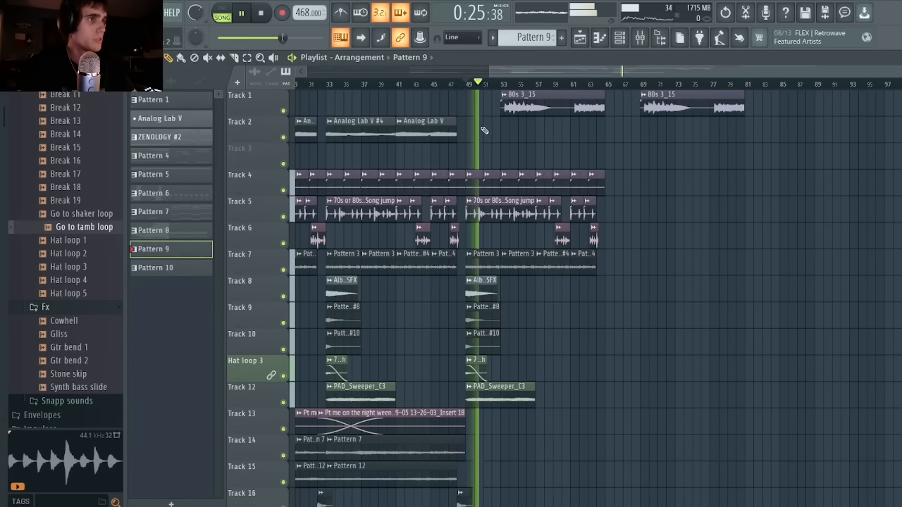
scroll(557, 285, down, 3)
key(space)
Delete the copied PAD_Sweeper_C3 clip on Track 12 and the copied Track 7 clips from bar 49 on, and play the section.
scroll(540, 278, up, 2)
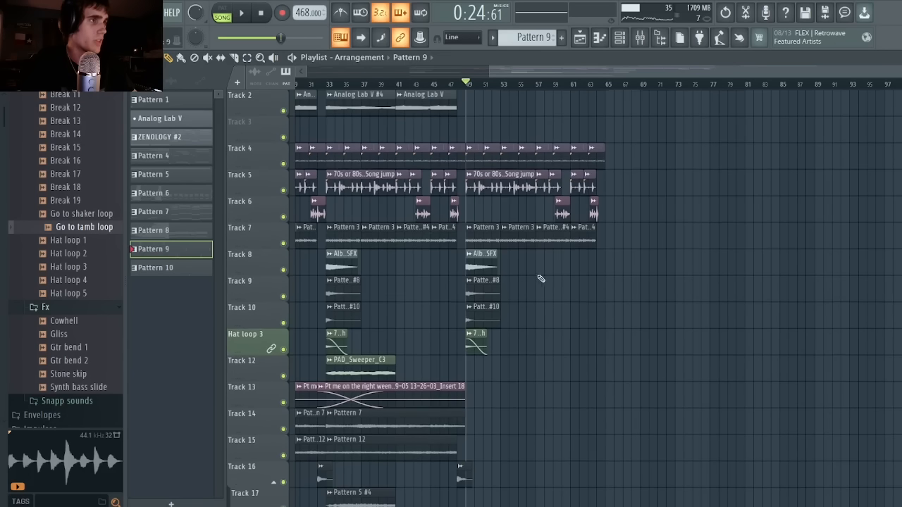
key(space)
scroll(641, 253, up, 1)
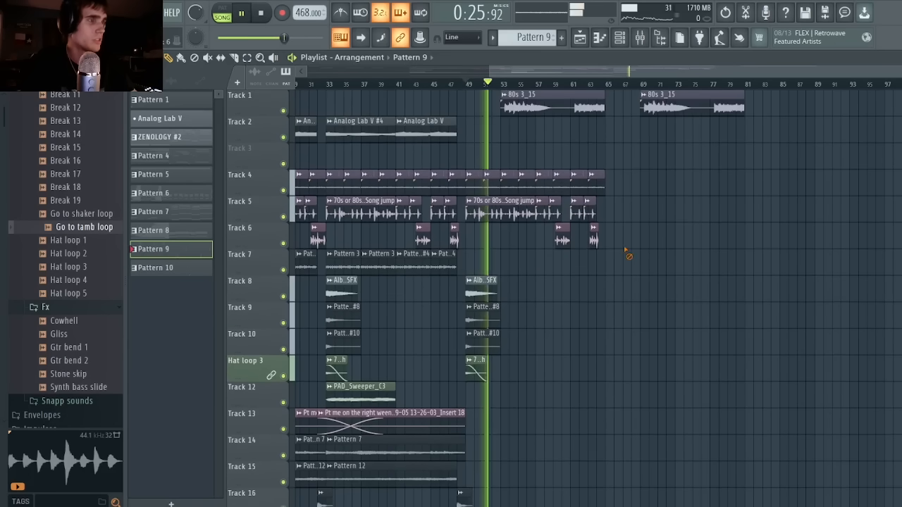
scroll(599, 275, down, 4)
drag(484, 317, 353, 319)
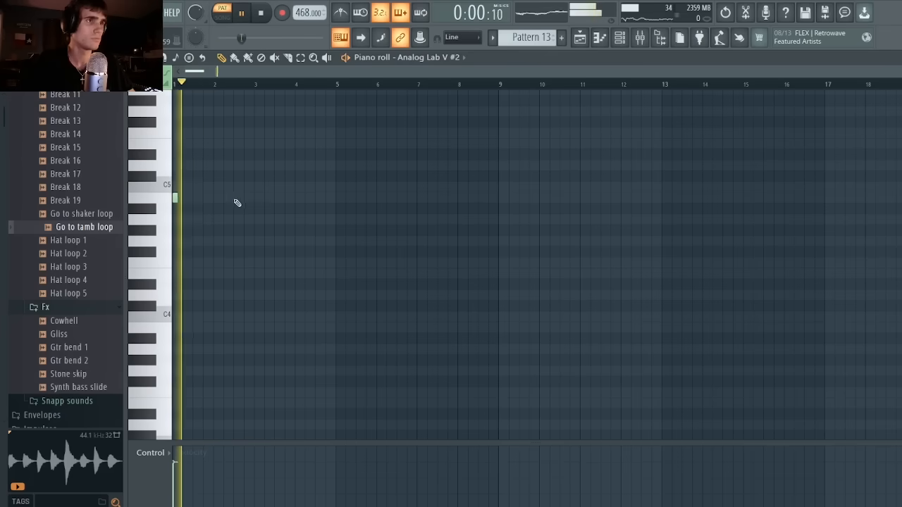
Add short Analog Lab V #2 notes in Pattern 13: B4 at bars 2.5, 2.75, 5, 6.5 and 6.75, and A4 at bars 4.5 and 8.5.
click(236, 199)
click(245, 198)
click(317, 219)
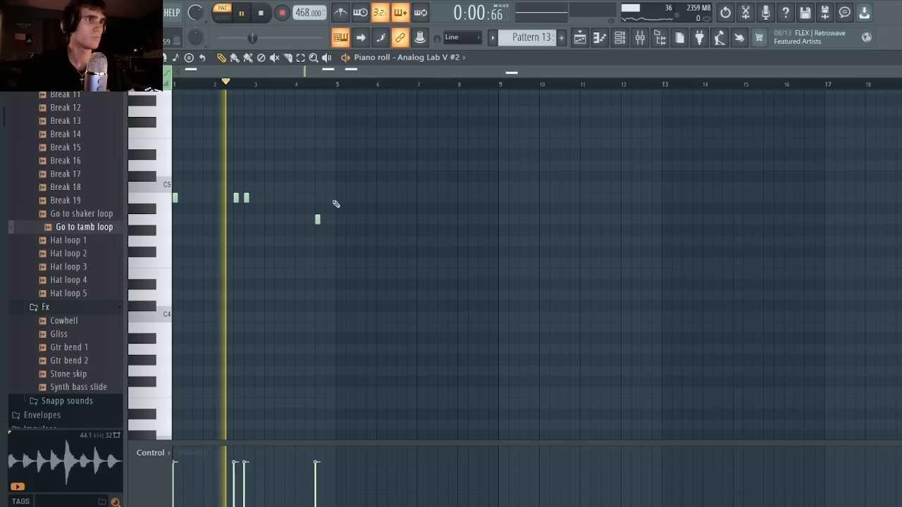
click(338, 198)
click(398, 198)
click(410, 198)
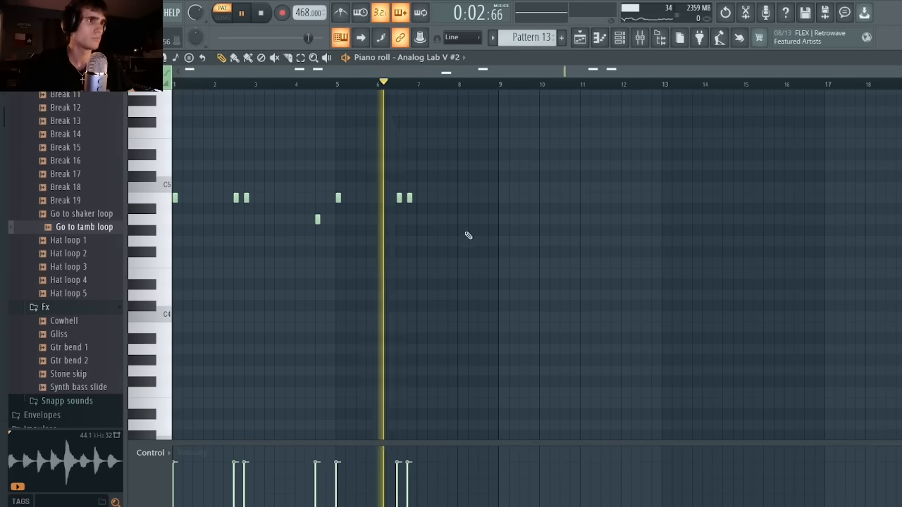
click(481, 220)
key(space)
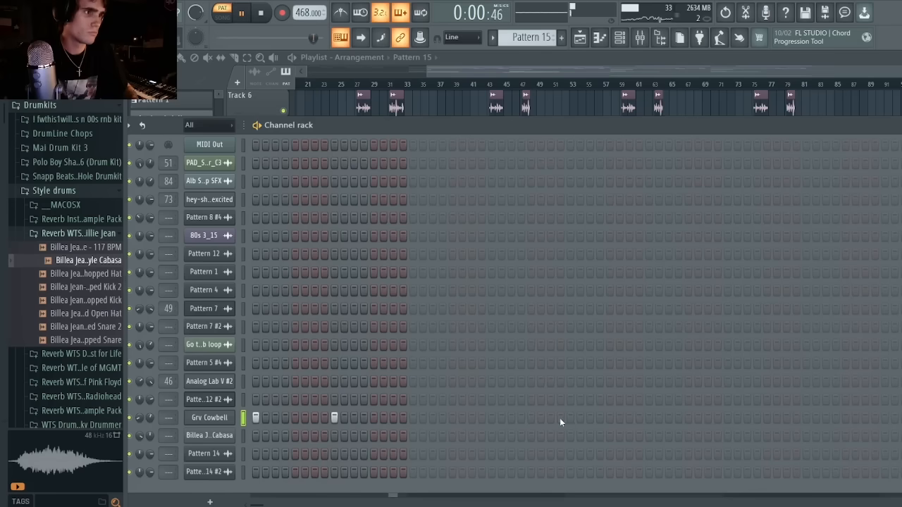
Add Grv Cowbell hits on steps 29 and 41 of Pattern 15 and play the pattern.
click(530, 418)
key(space)
click(649, 417)
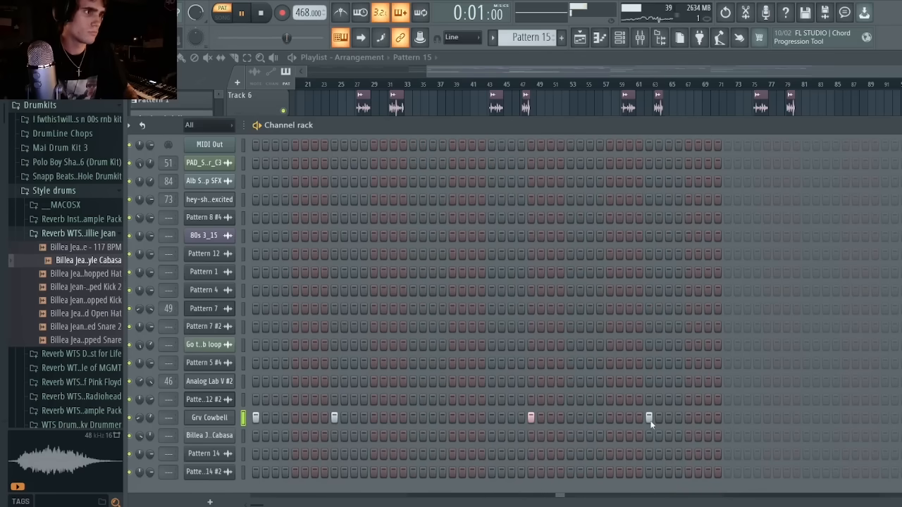
Add Cabasa hits on steps 25 and 29, and place Pattern 15 on Track 12 at bar 49.
click(530, 435)
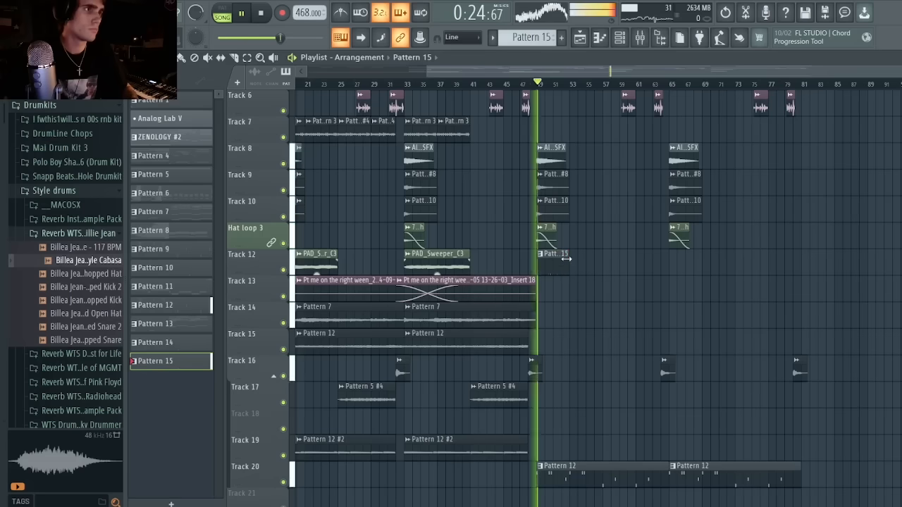
ctrl+click(562, 260)
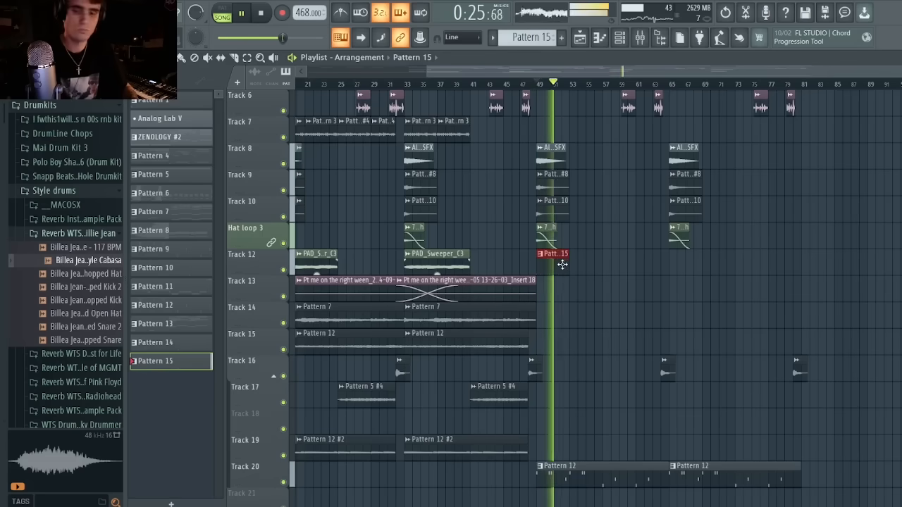
Duplicate the Track 12 Pattern 15 clip to bar 53 and copy both clips to bar 65.
key(ctrl+b)
drag(620, 274, 684, 264)
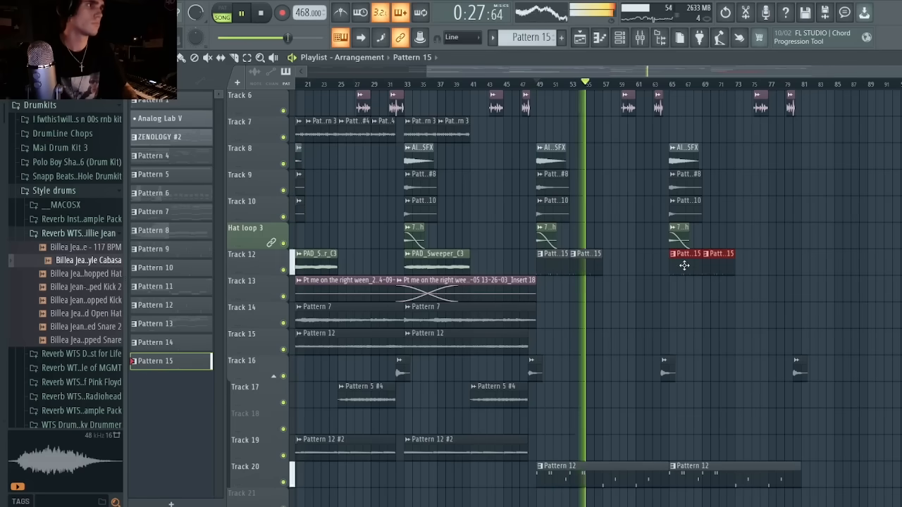
key(ctrl+d)
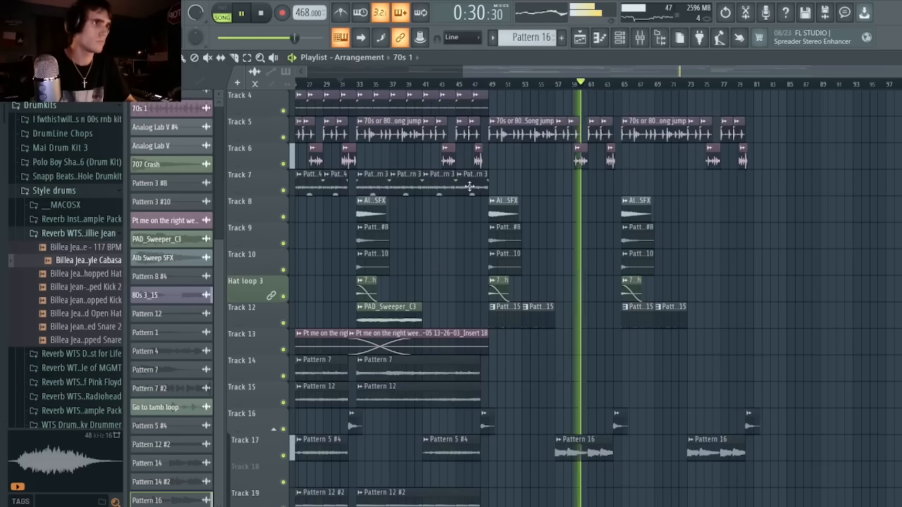
Copy pairs of Pattern 3 clips on Track 7 to bars 57 and 73.
drag(470, 187, 701, 188)
ctrl+click(700, 244)
scroll(492, 188, up, 2)
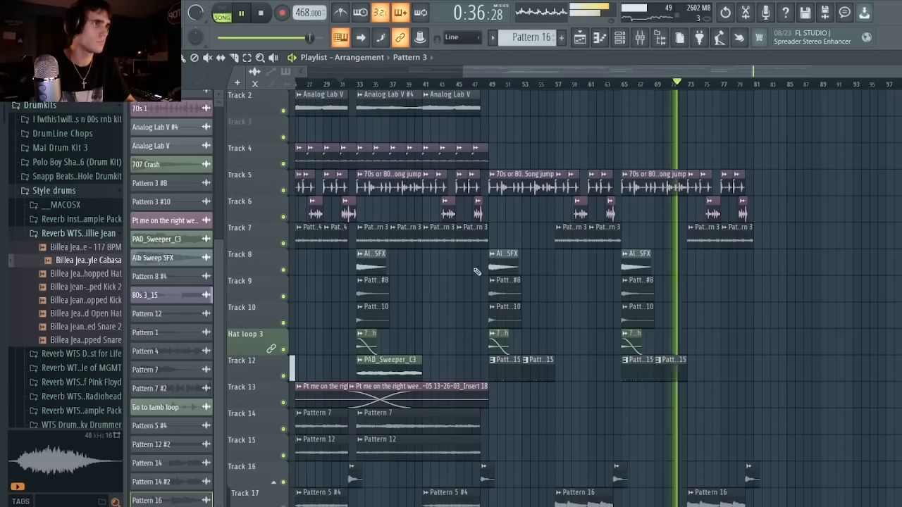
Copy the Analog Lab V clip on Track 2 to bar 57, and trim the last Track 7 clip to end at bar 80.
scroll(454, 141, up, 1)
drag(450, 136, 578, 128)
click(684, 84)
ctrl+click(752, 260)
drag(754, 262, 747, 255)
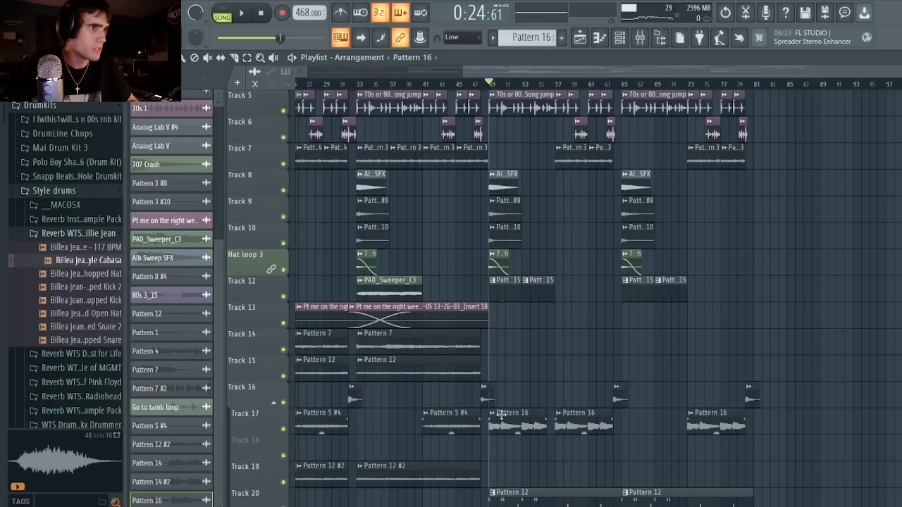
Make the Pattern 16 clip at bar 49 on Track 17 unique and play the section.
right_click(501, 414)
click(512, 444)
key(space)
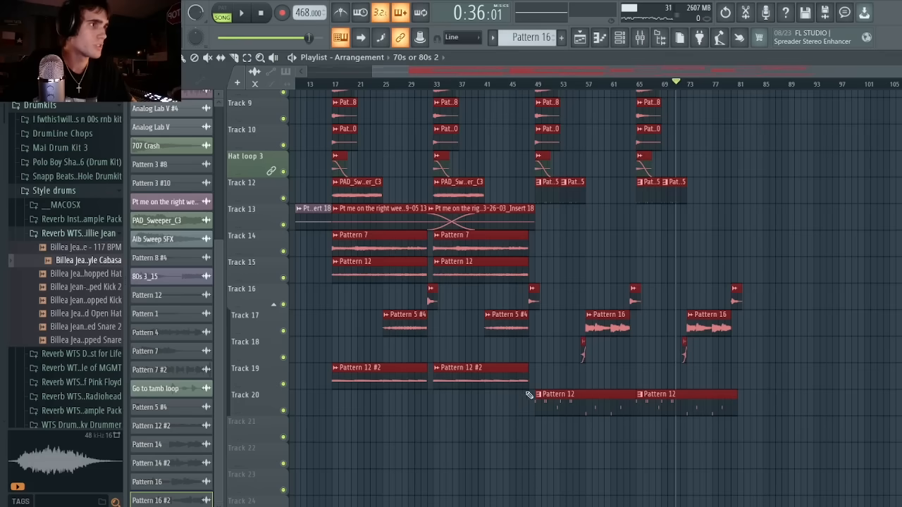
Copy the clips of bars 17 to 49 on all tracks to bar 81.
drag(527, 397, 479, 141)
drag(339, 403, 528, 23)
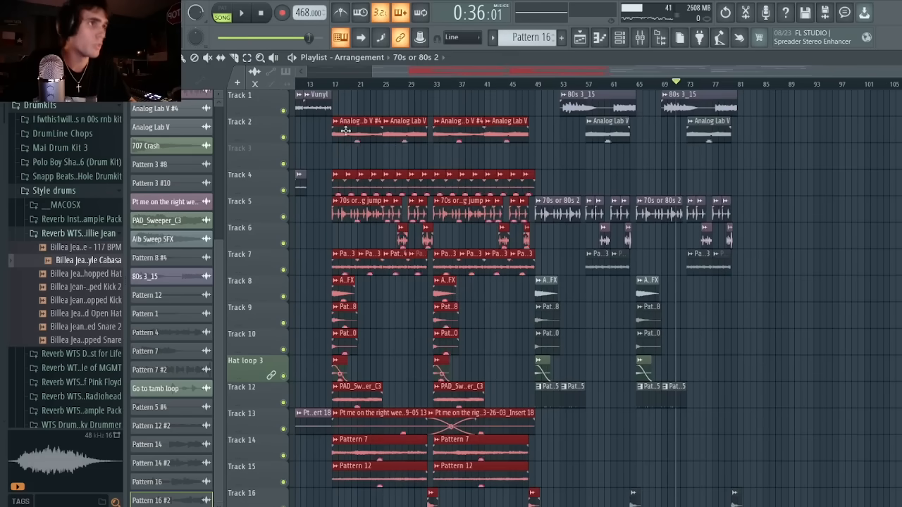
drag(343, 127, 741, 126)
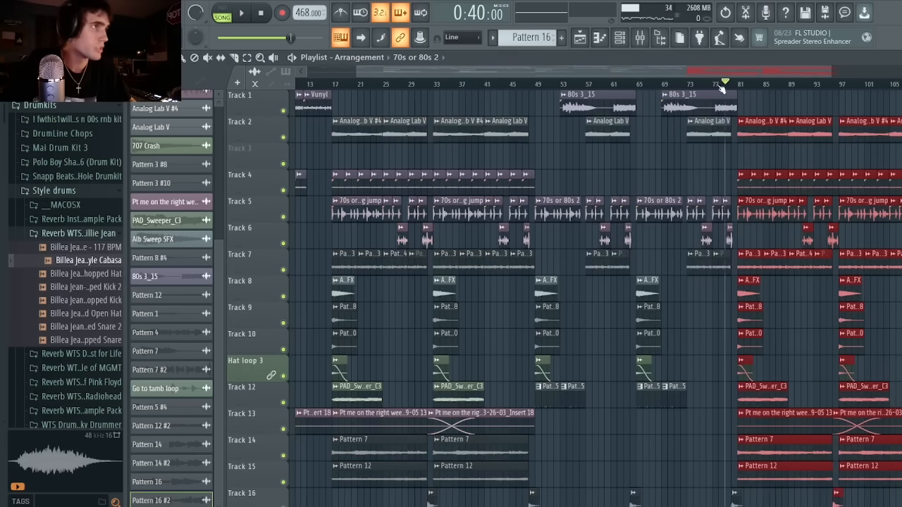
scroll(679, 89, right, 5)
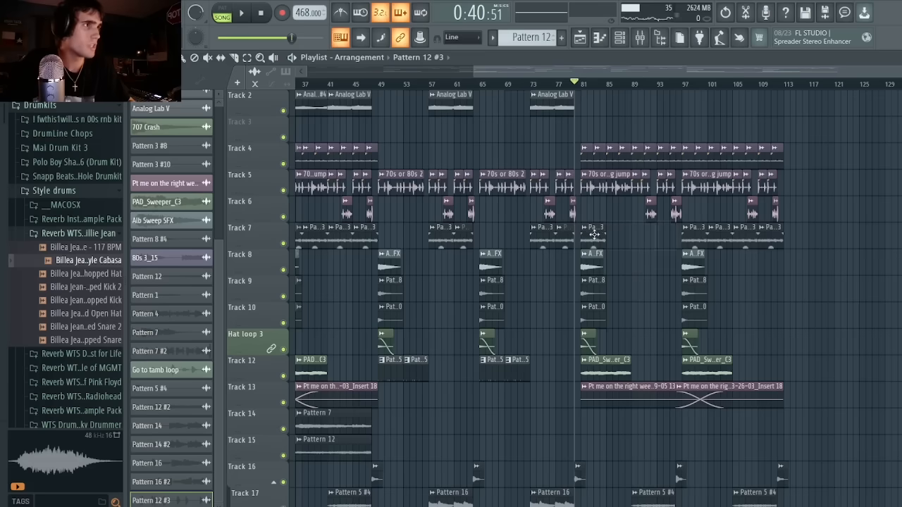
Make the copied Track 7 Pattern 3 clip at bar 81 unique and open its channel settings.
right_click(583, 231)
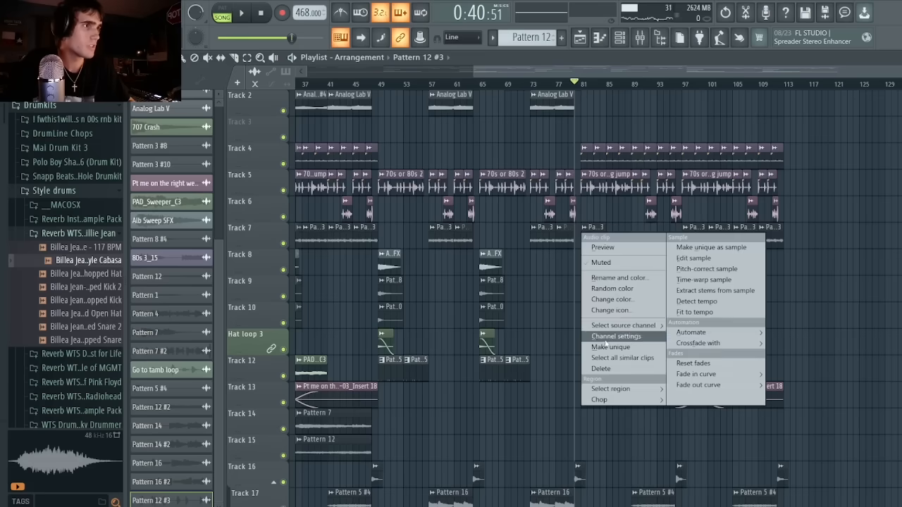
click(606, 346)
click(620, 38)
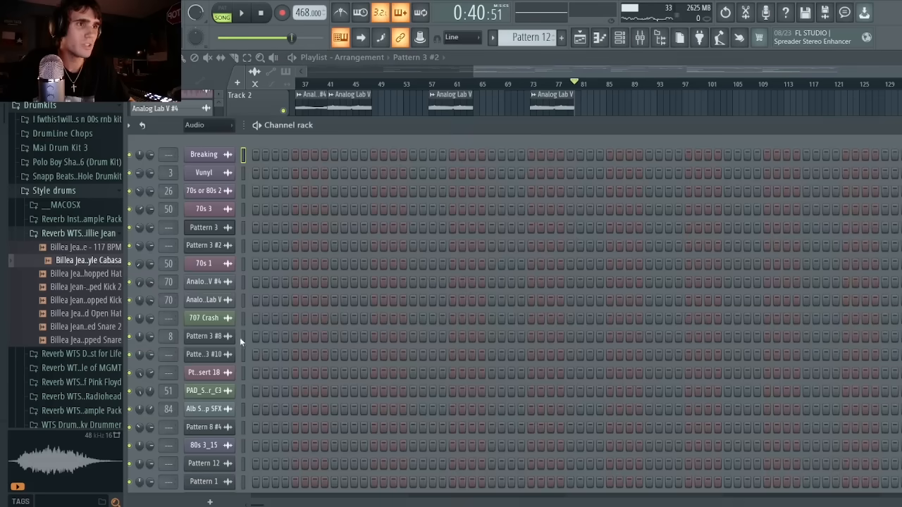
click(227, 244)
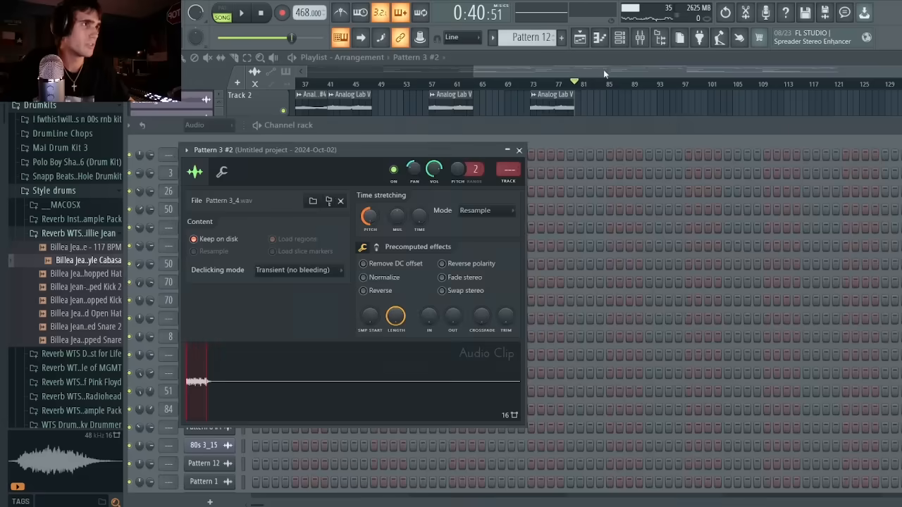
click(603, 69)
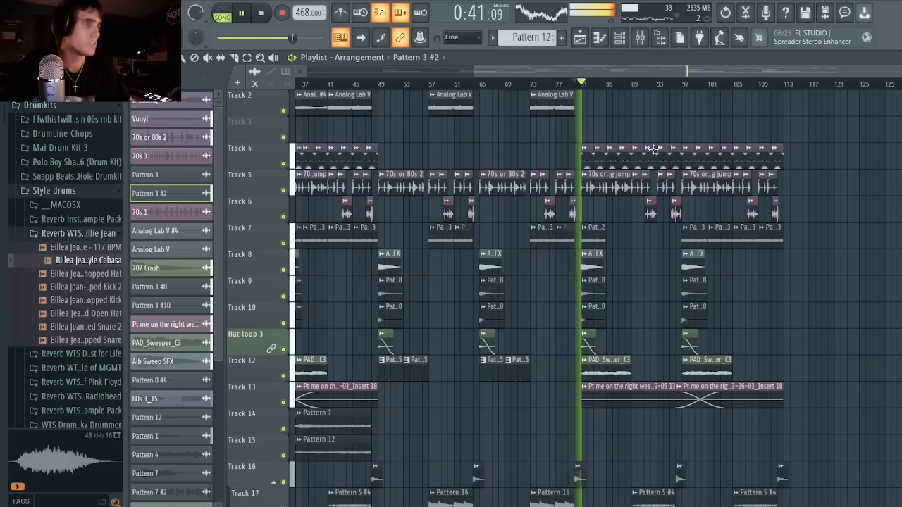
Repeat the unique Track 7 clip from bar 81 three more times up to bar 97.
drag(632, 233, 596, 234)
key(ctrl+b)
key(ctrl+b)
key(ctrl+b)
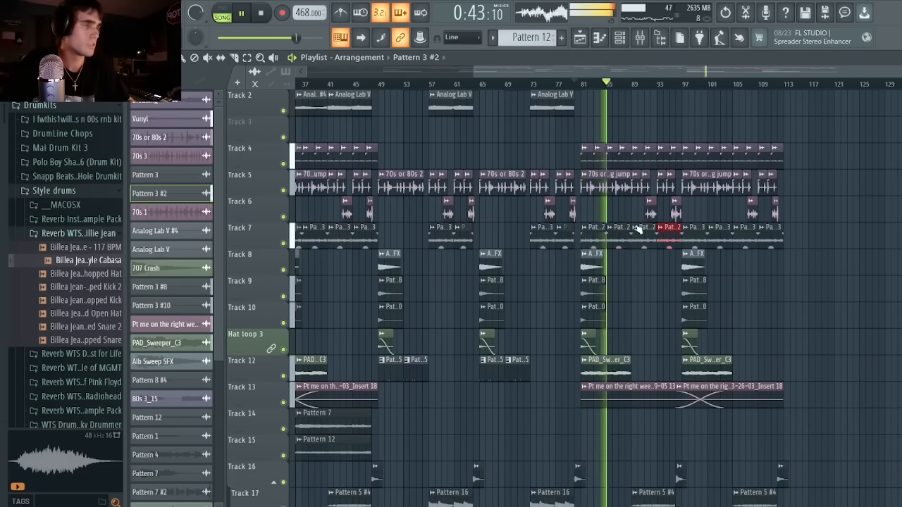
Delete the copied Track 5 clips after bar 89 and repeat the song jump clip from bar 81 three times up to bar 113.
right_click(640, 187)
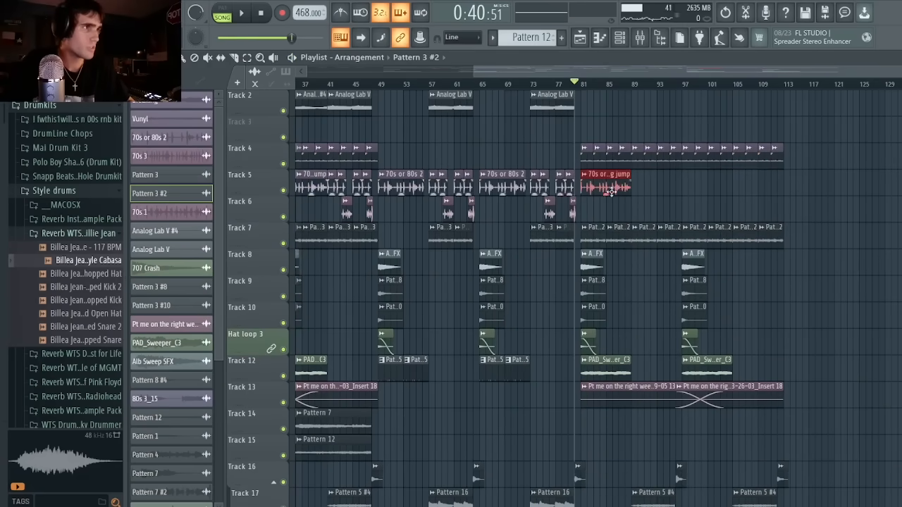
key(space)
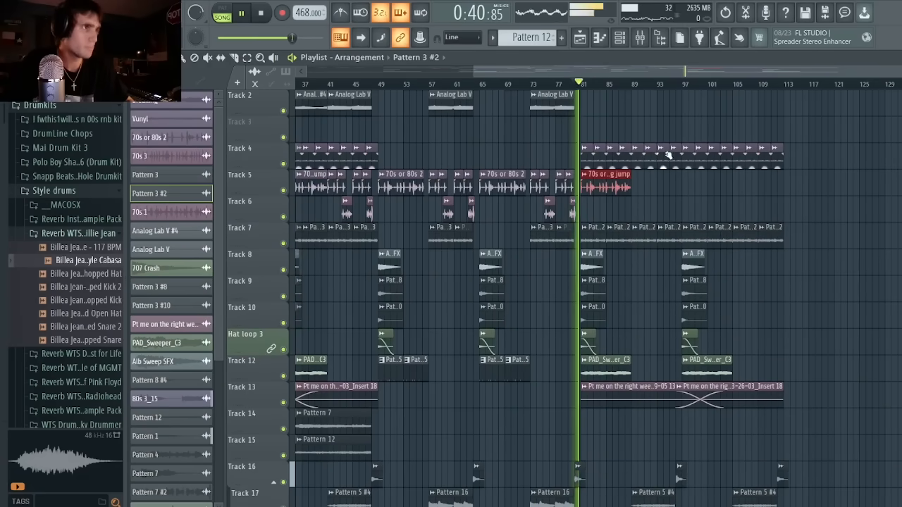
key(ctrl+b)
key(ctrl+b)
key(ctrl+b)
drag(775, 204, 582, 155)
key(space)
scroll(222, 467, down, 5)
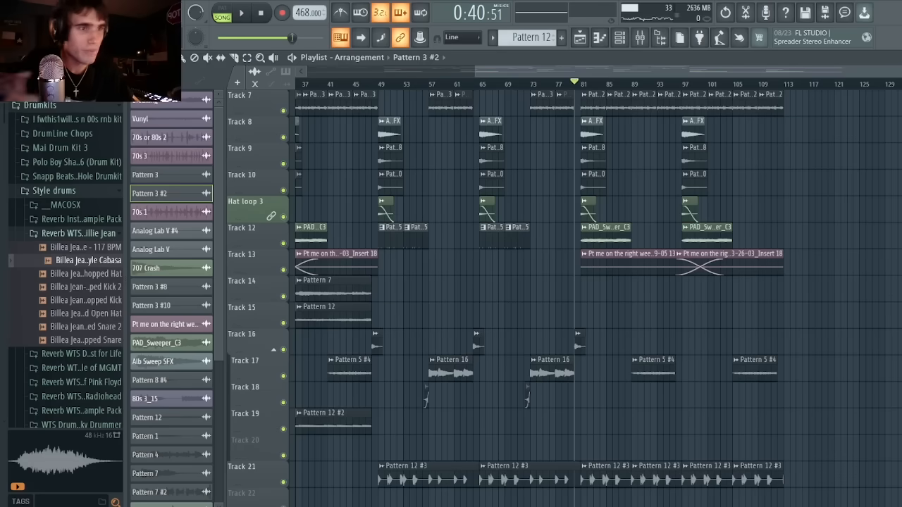
Place the youtube_gSUJ-R4qN1Q_audio clip on Track 15 at bar 80 and trim its end to bar 113.
drag(215, 454, 623, 318)
drag(345, 73, 374, 78)
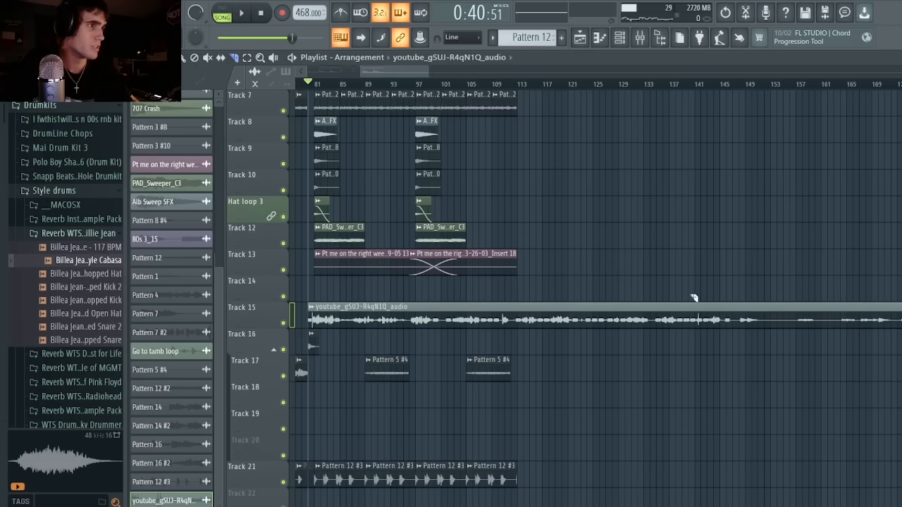
drag(724, 295, 726, 343)
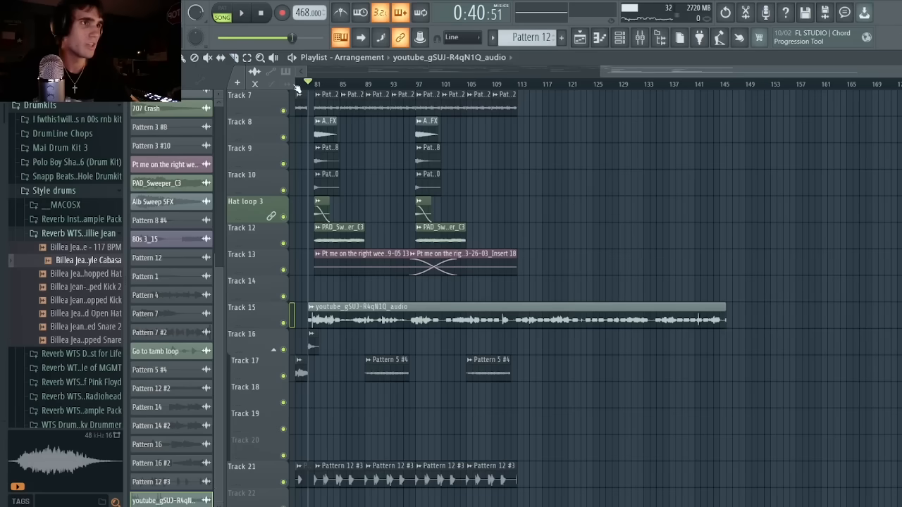
drag(725, 305, 532, 318)
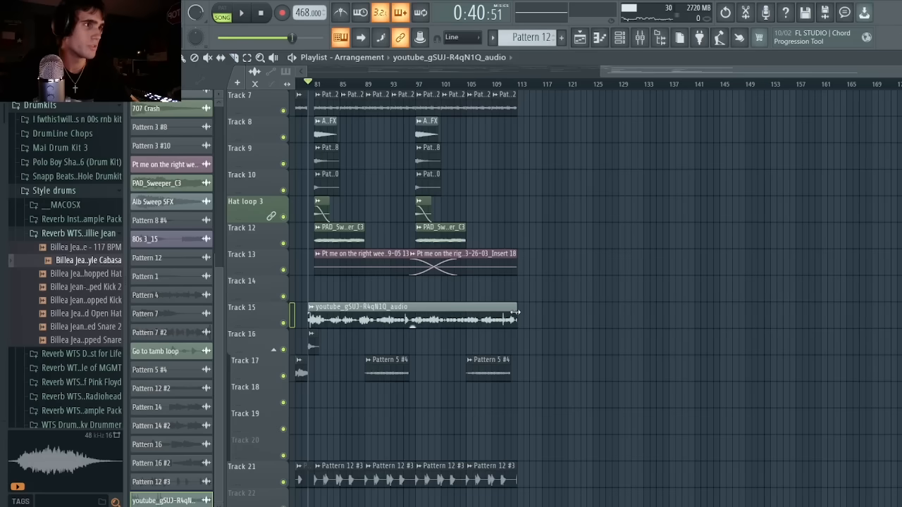
Set band 1 of Fruity parametric EQ 2 on the youtube_gSUJ-R4qN1Q_audio mixer track to high pass.
right_click(326, 344)
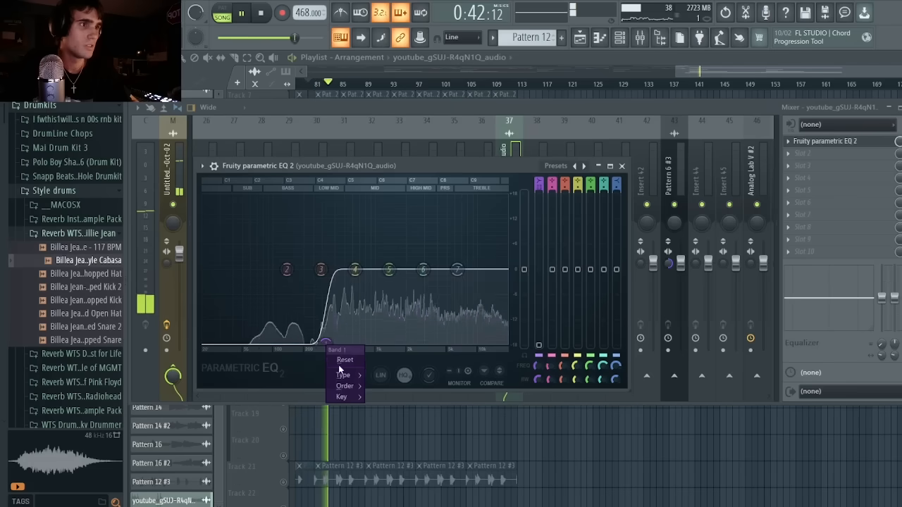
mouse_move(344, 375)
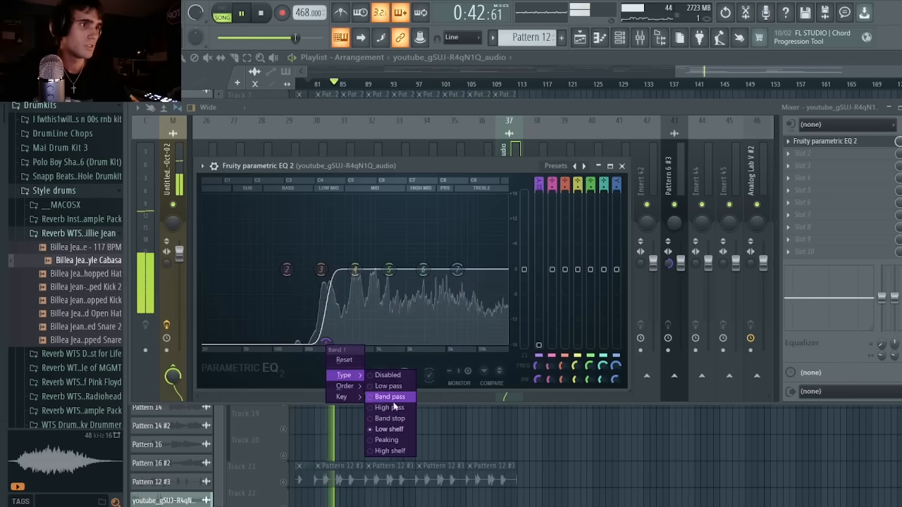
click(395, 409)
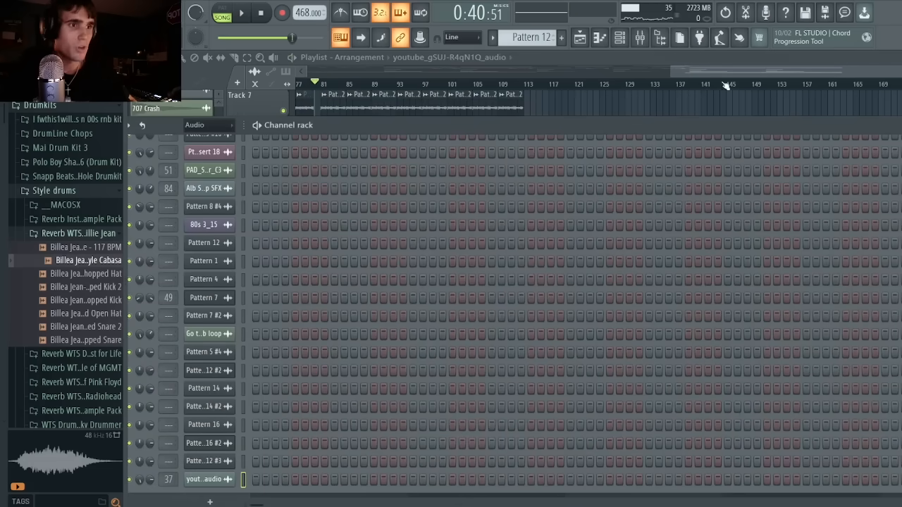
key(space)
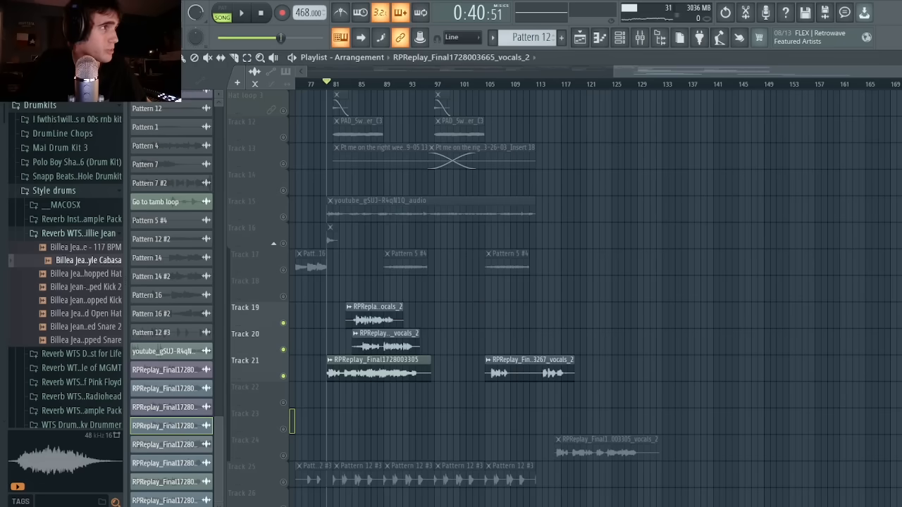
drag(897, 71, 799, 107)
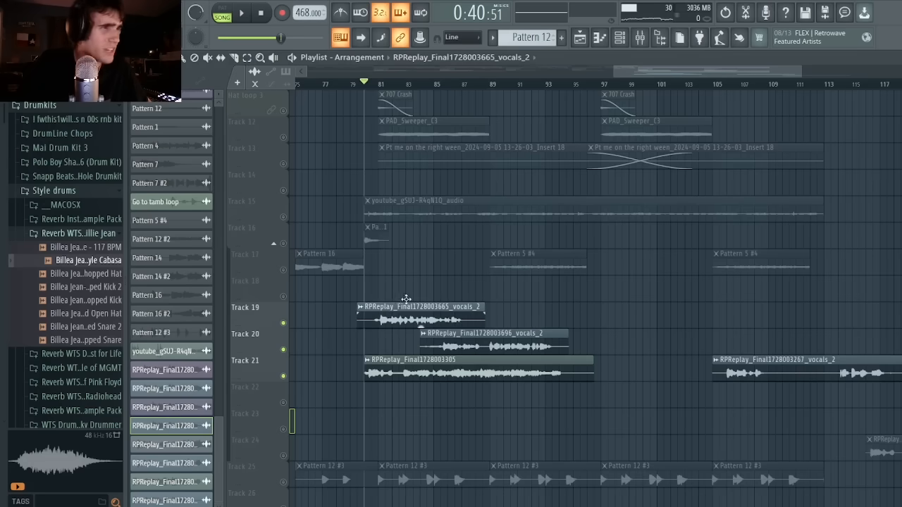
drag(406, 299, 441, 292)
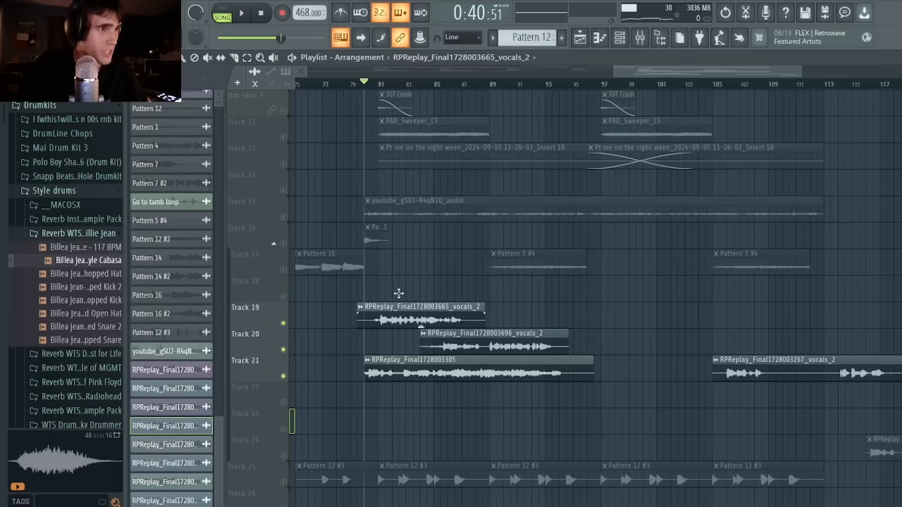
Solo Tracks 19, 20 and 21 one after another and listen to the vocal clip on each.
right_click(283, 323)
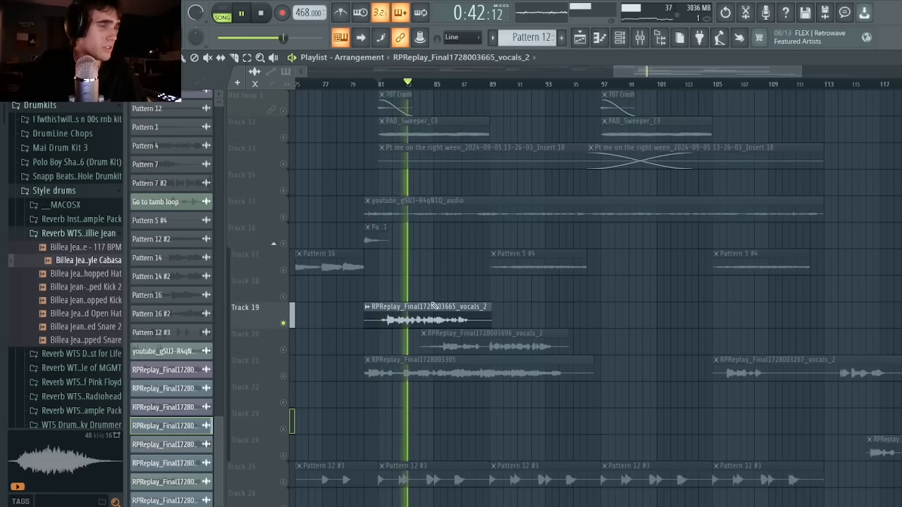
right_click(283, 350)
key(space)
key(space)
click(445, 86)
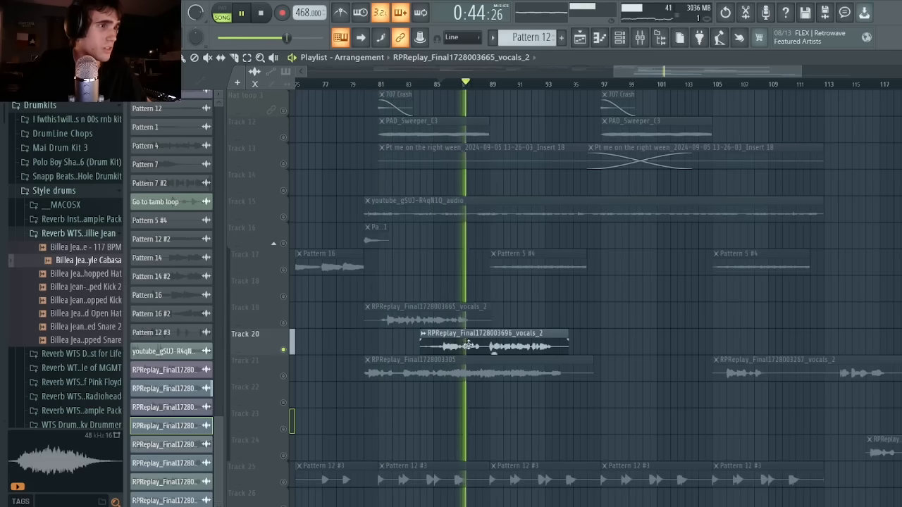
right_click(284, 376)
key(space)
key(space)
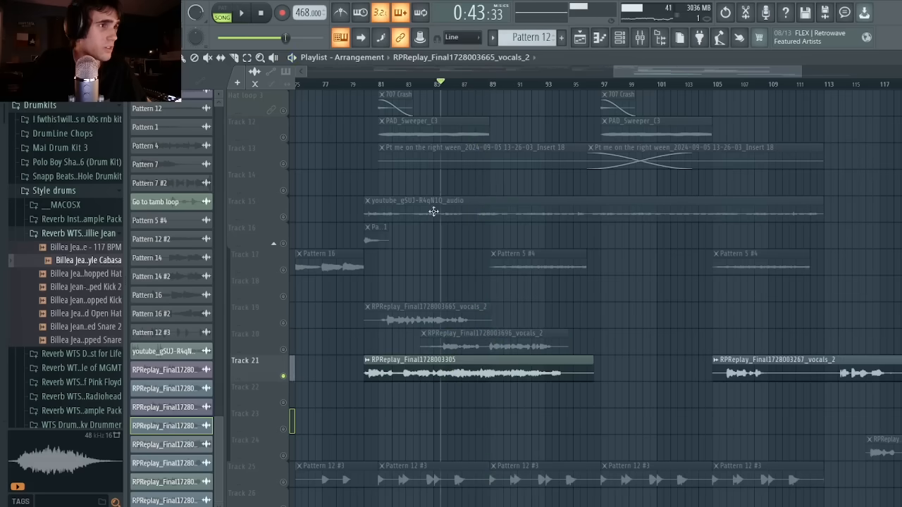
click(408, 85)
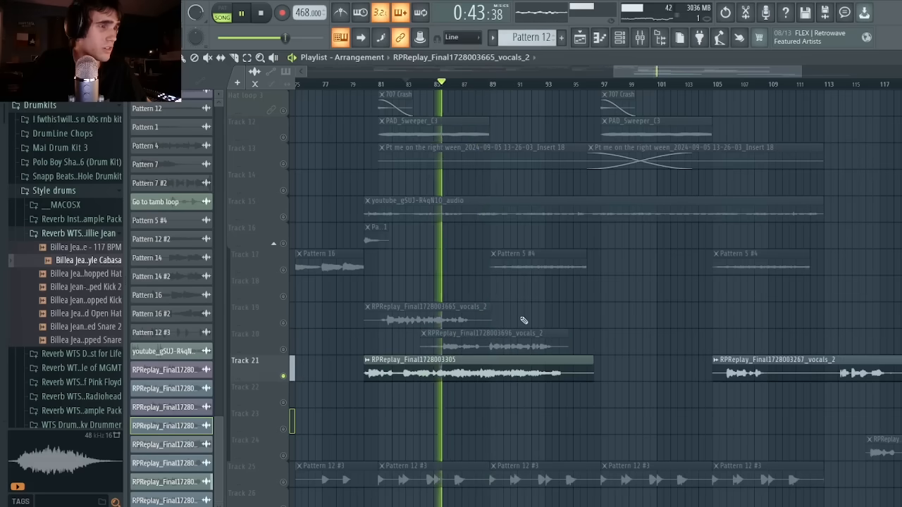
key(space)
drag(732, 373, 669, 422)
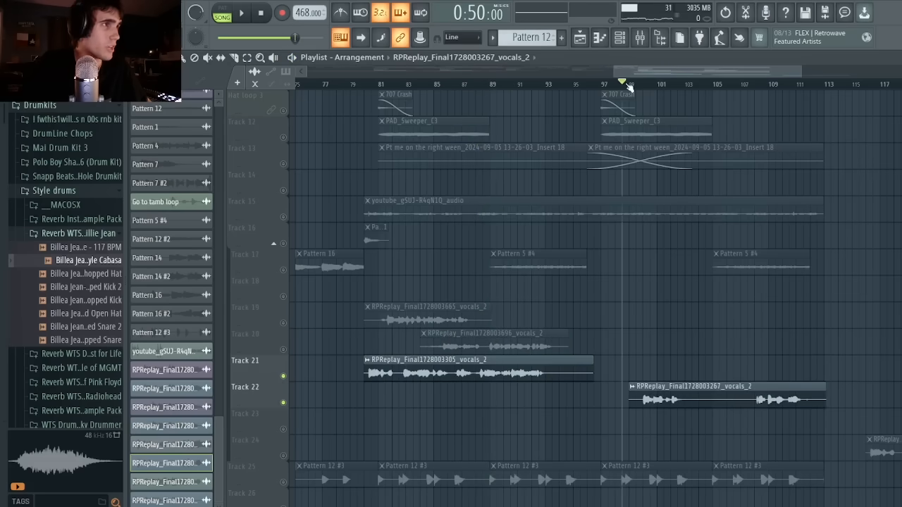
drag(664, 69, 712, 75)
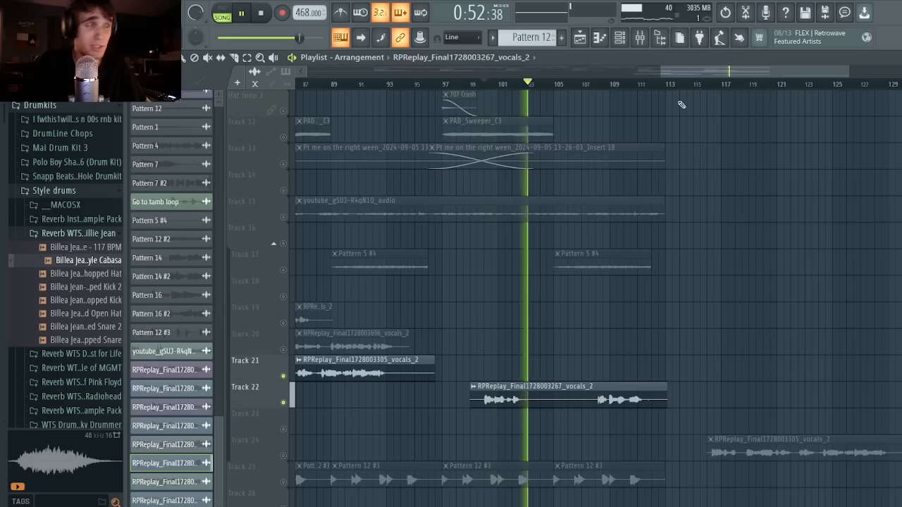
click(611, 84)
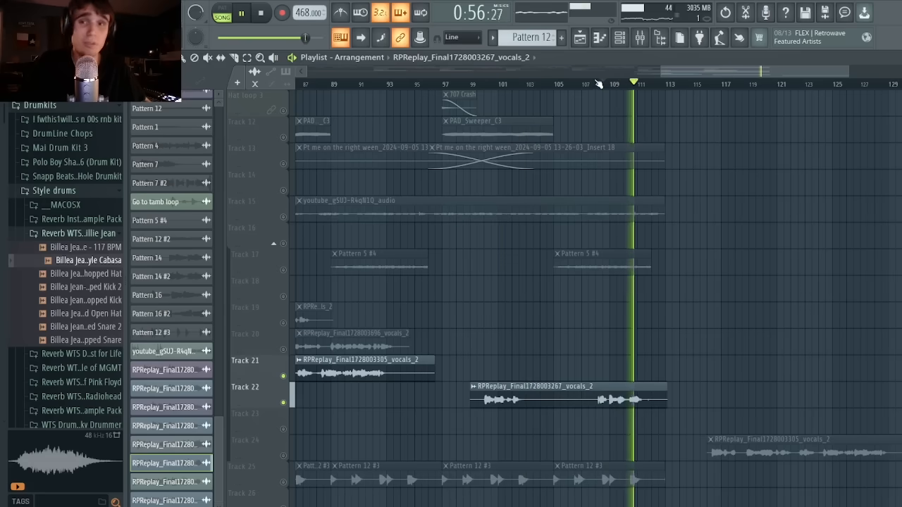
key(space)
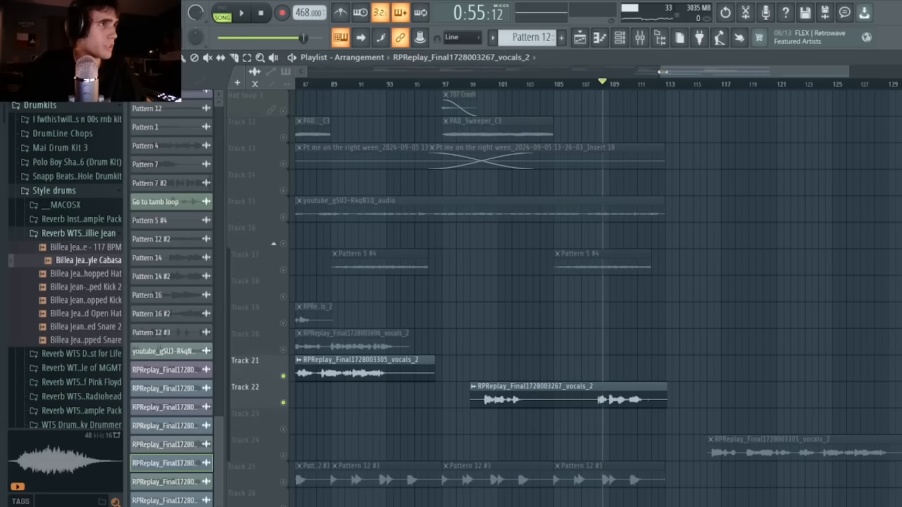
Play the arrangement from bar 93 to check how the vocal clips on Tracks 19 and 20 sit in the beat.
drag(662, 72, 617, 71)
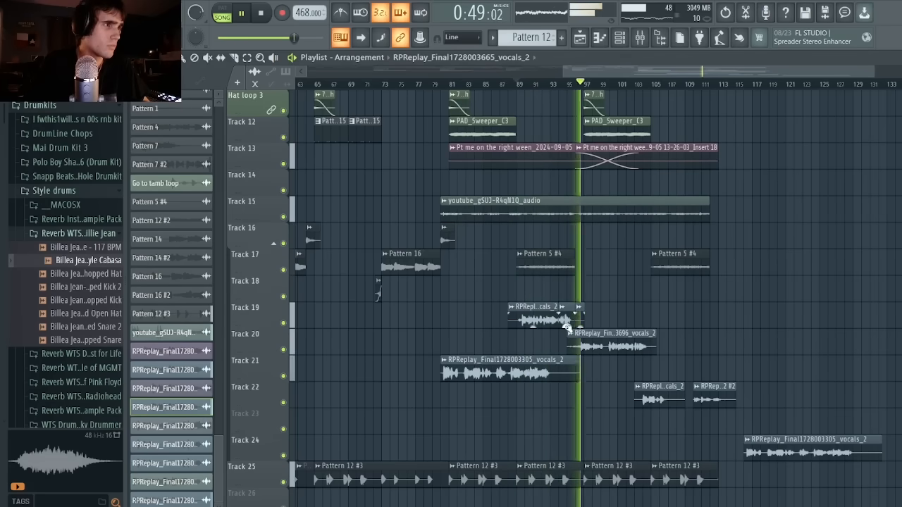
click(550, 84)
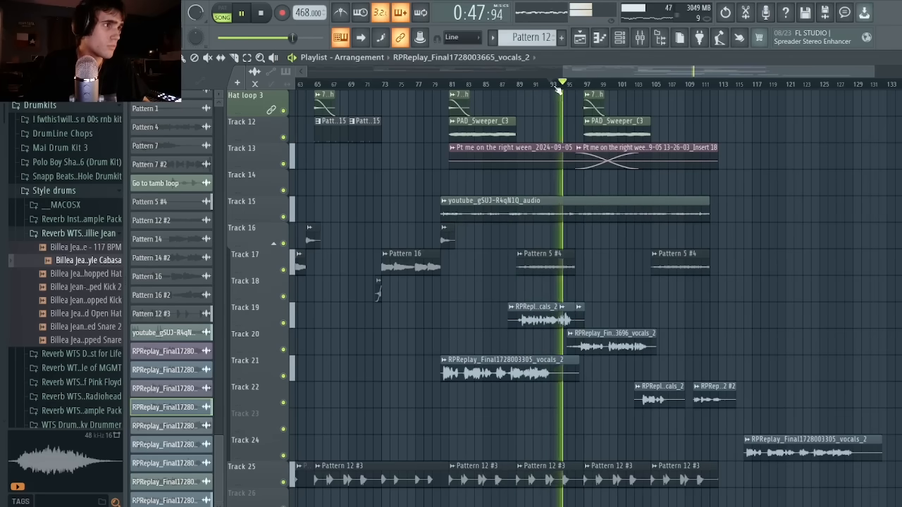
click(612, 350)
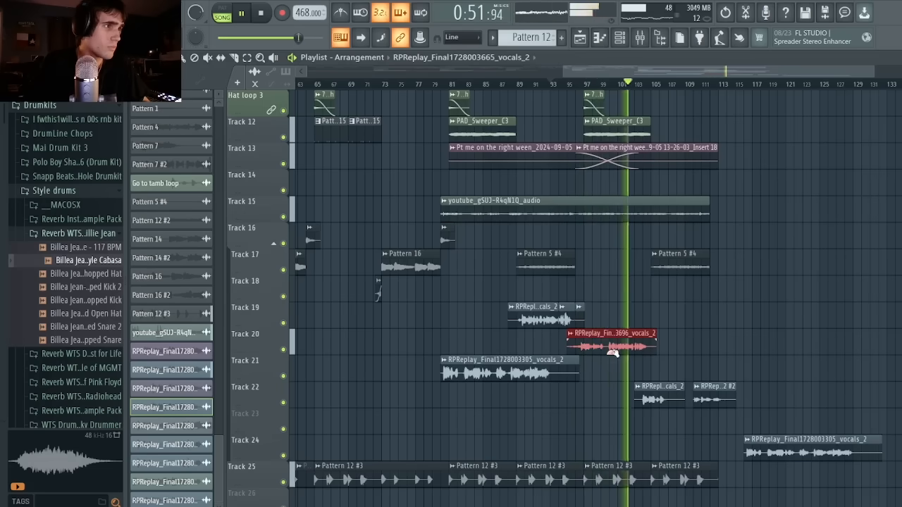
click(613, 319)
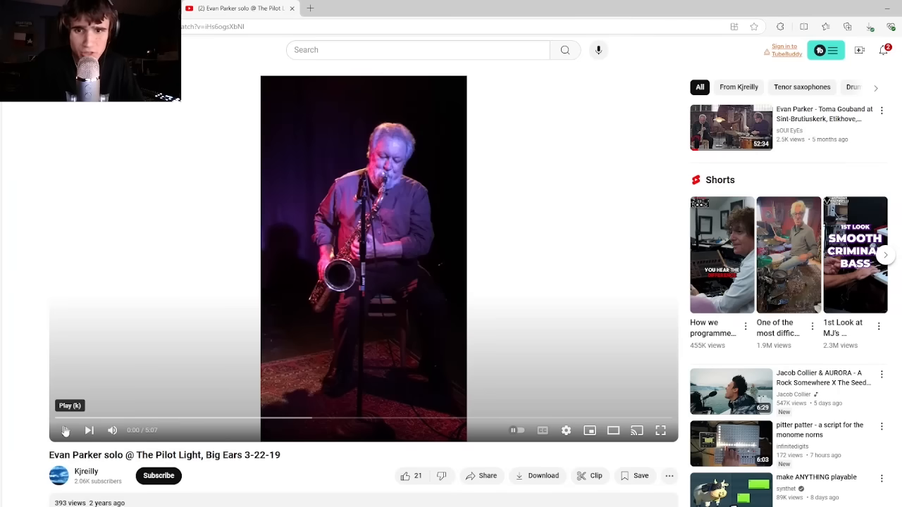
Switch to the browser and play the opening of the saxophone solo video recorded at The Pilot Light on YouTube.
click(66, 430)
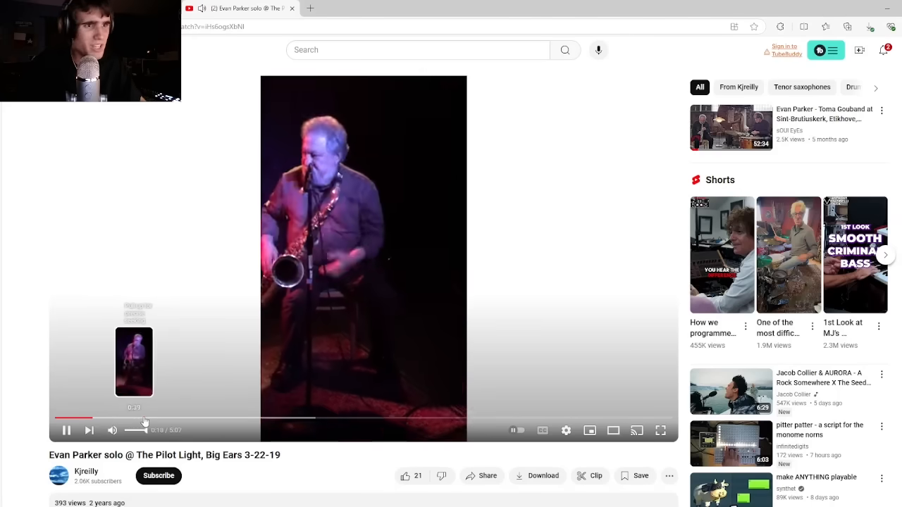
click(65, 429)
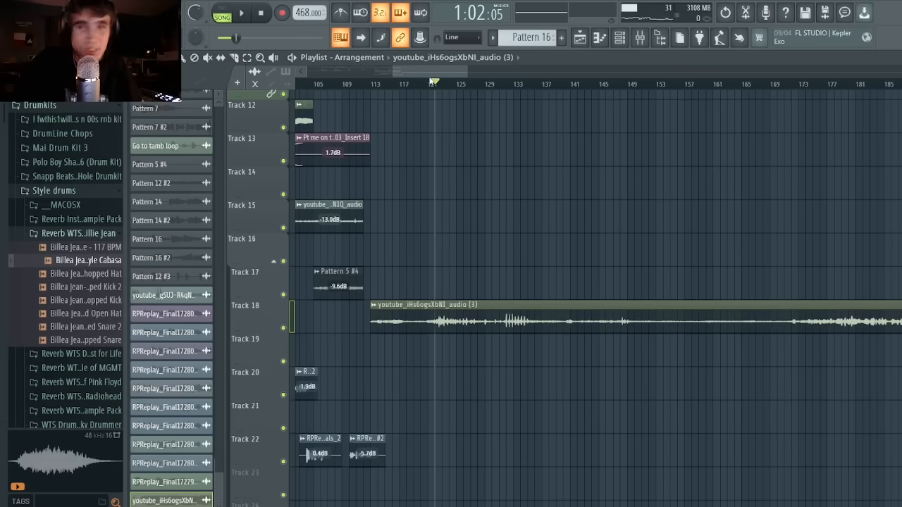
Play the last part of the youtube_iHs6ogsXbNI_audio (3) clip on Track 18 from about bar 705.
drag(457, 73, 900, 73)
click(670, 83)
key(space)
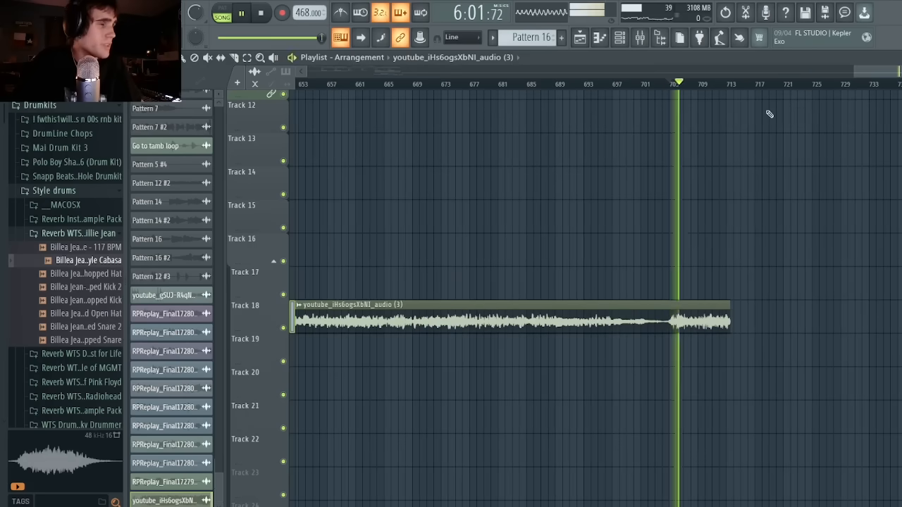
key(space)
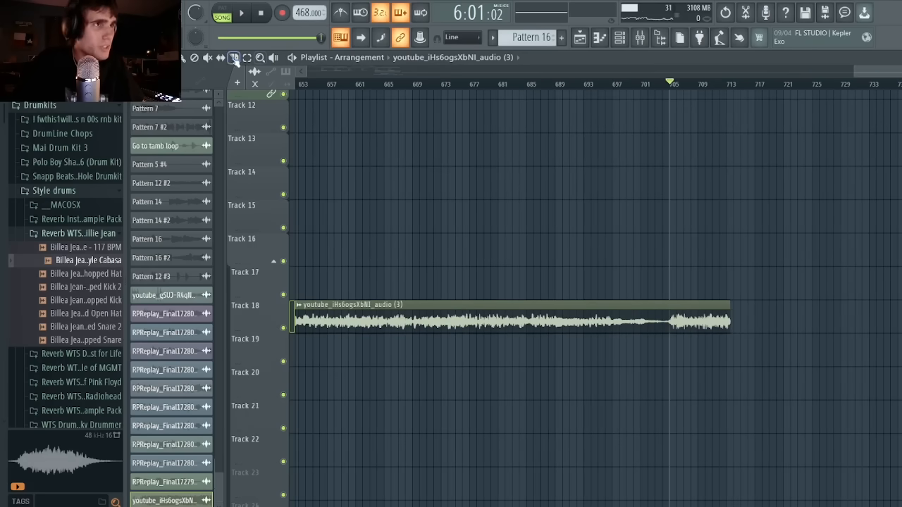
key(space)
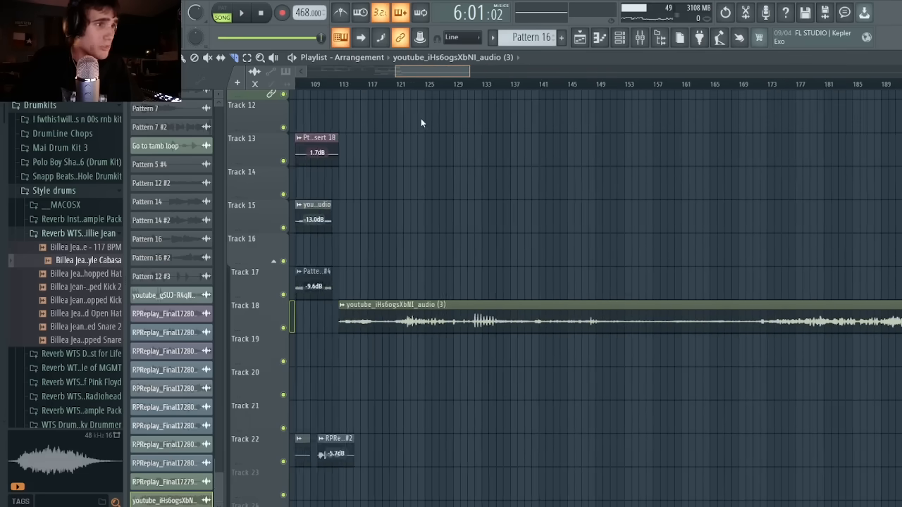
Play each of the three youtube_iHs6ogsXbNI_audio (3) chops on Track 19, starting at about bars 180, 184 and 190.
scroll(420, 119, right, 6)
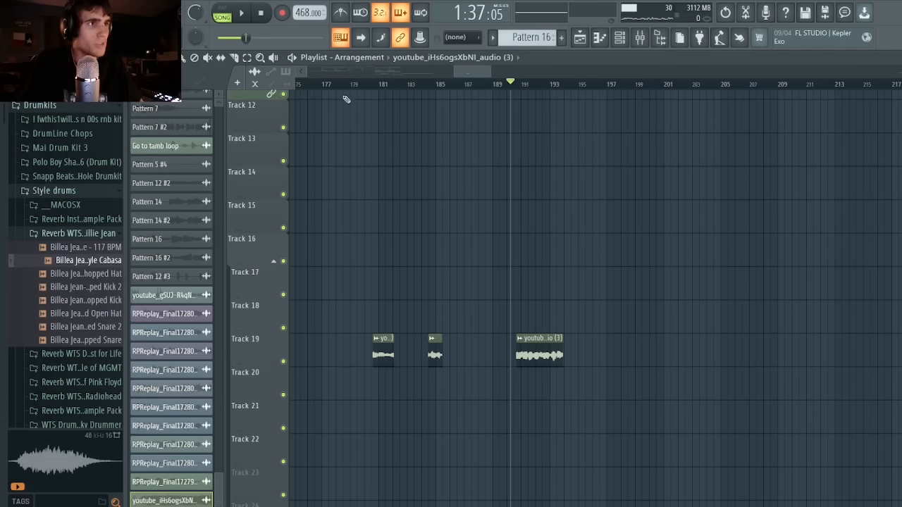
click(374, 86)
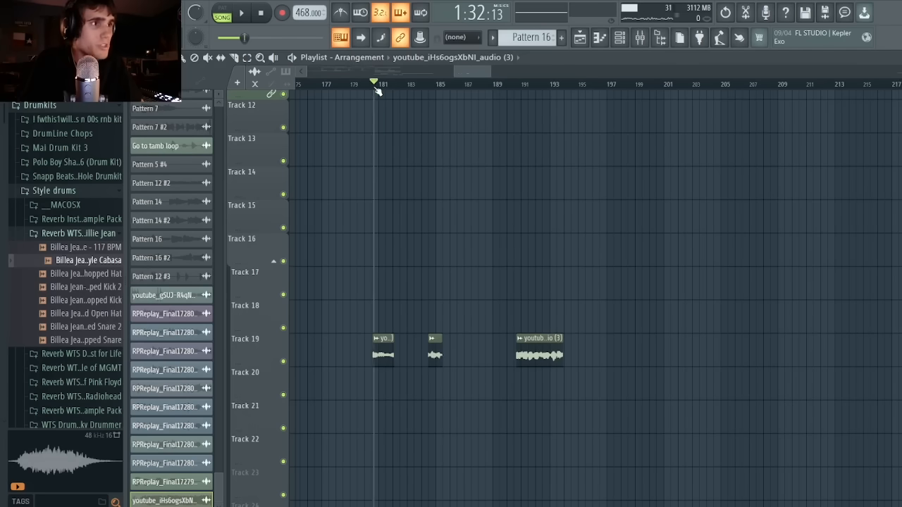
key(space)
key(space)
click(435, 84)
key(space)
click(429, 85)
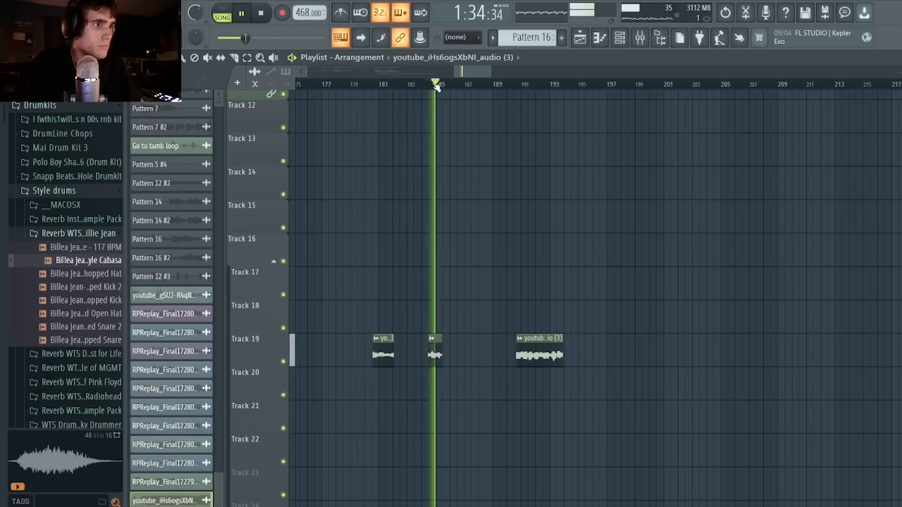
key(space)
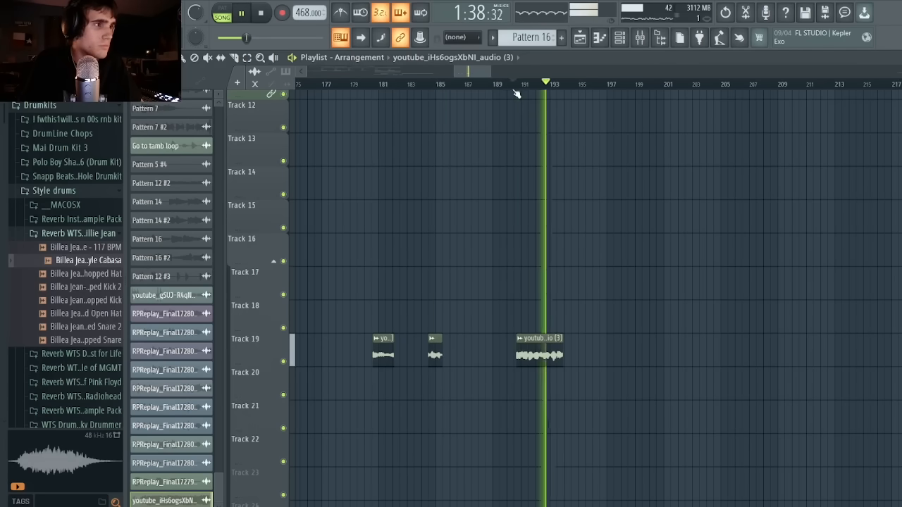
key(space)
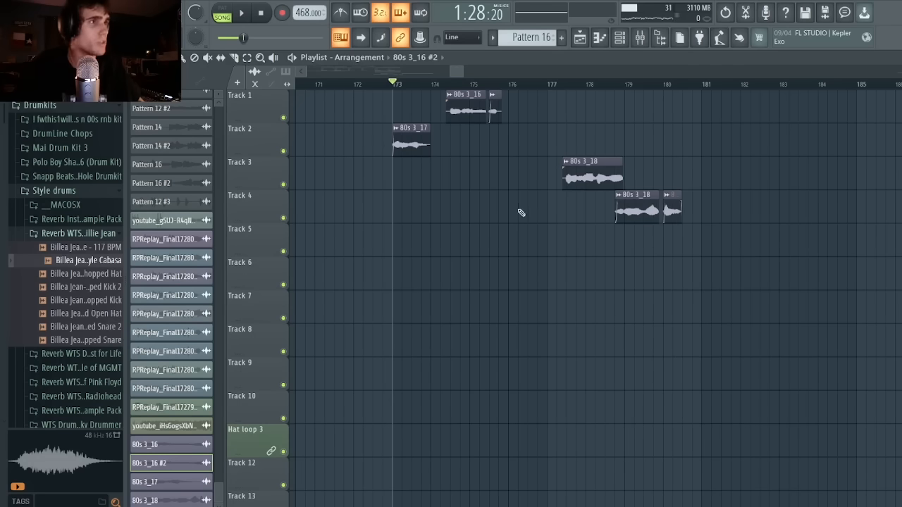
Listen to the 80s 3_16, 80s 3_17 and 80s 3_18 takes on Tracks 1 to 4 from bar 173, and open the mixer.
key(space)
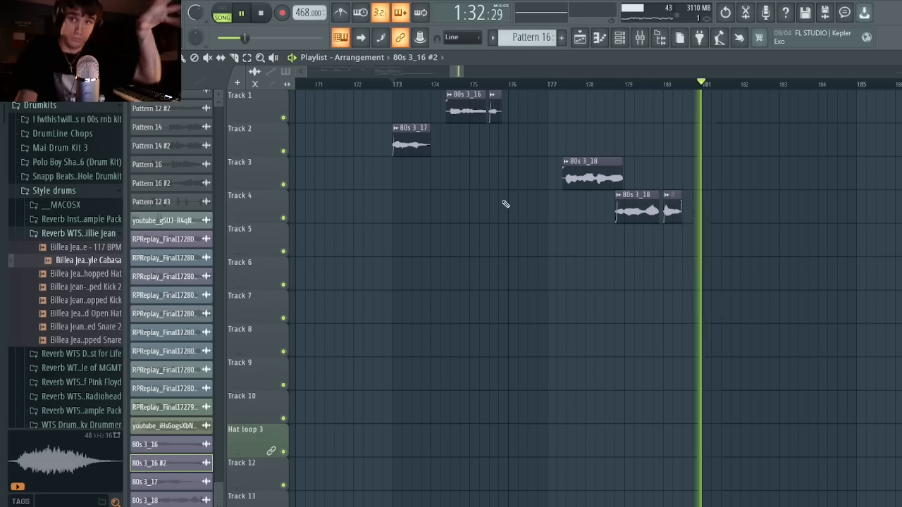
key(space)
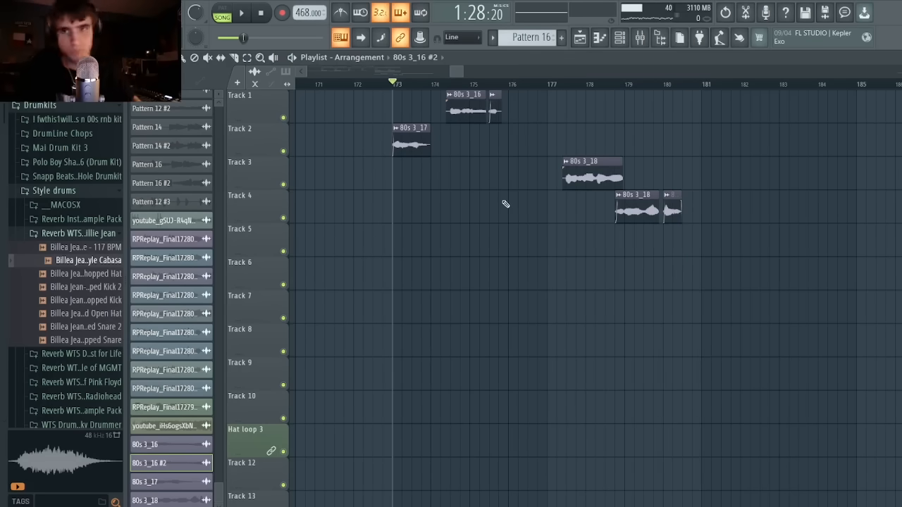
click(641, 41)
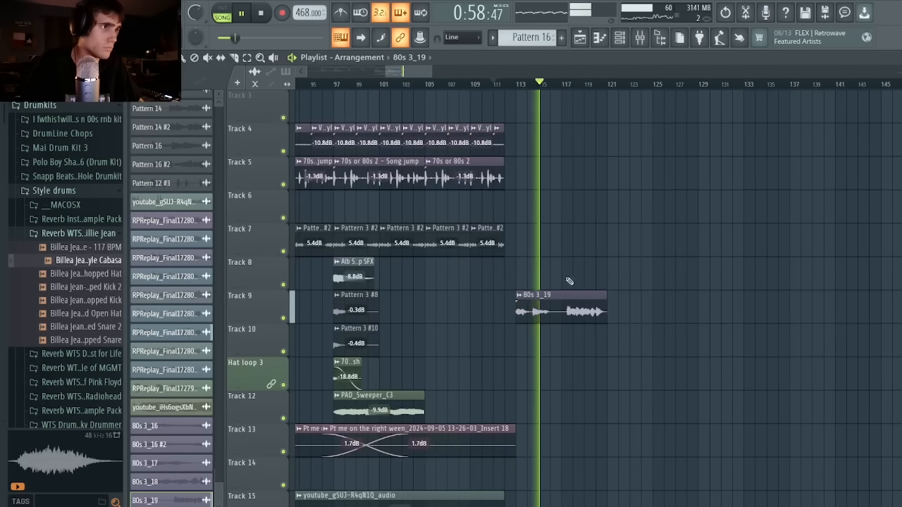
Repeat the 80s 3_19 clip on Track 9 at bar 121 and play the new section from about bar 111.
key(space)
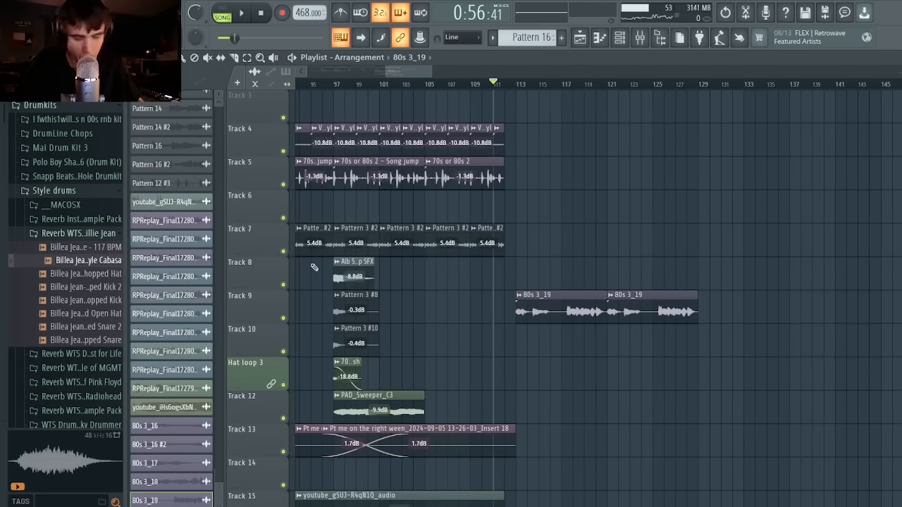
key(space)
scroll(603, 336, up, 2)
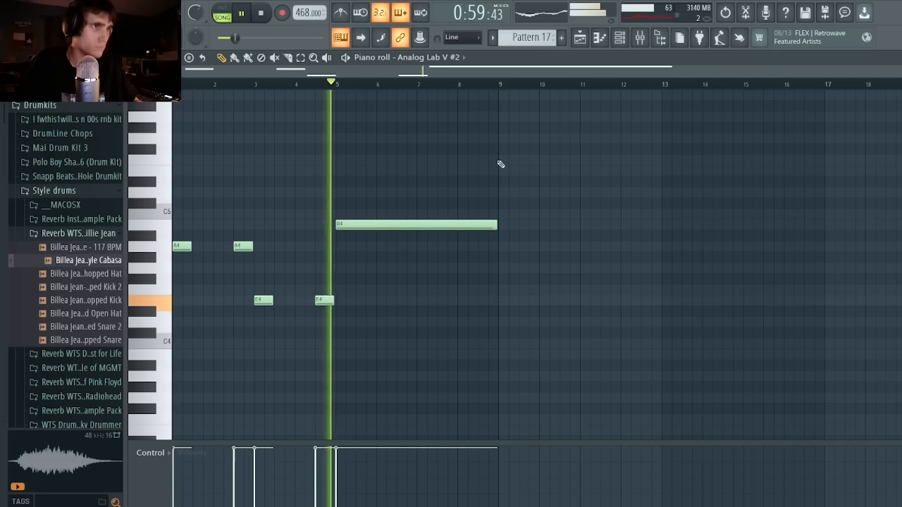
key(F5)
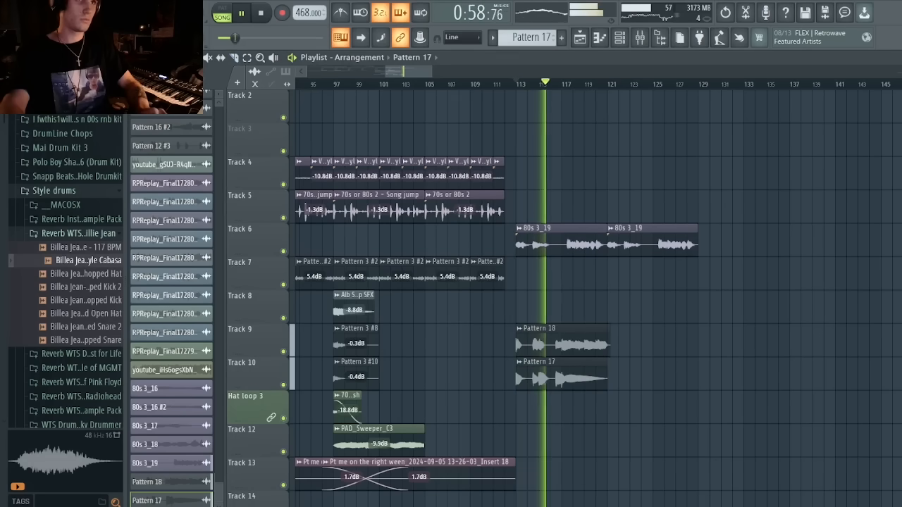
Duplicate the Pattern 18 and Pattern 17 clips on Tracks 9 and 10 at bar 121, and set both Pattern 17 clips to -3.2 dB.
drag(616, 327, 599, 373)
key(ctrl+b)
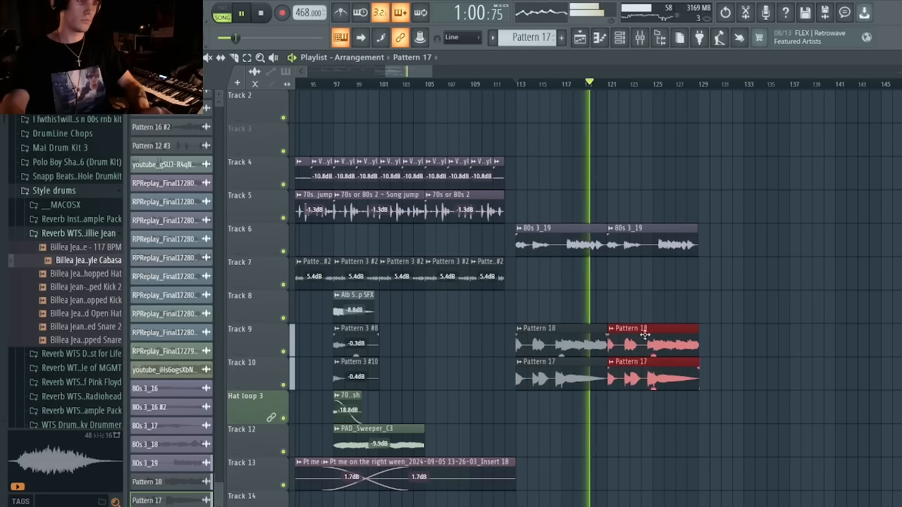
drag(725, 292, 567, 388)
drag(549, 358, 655, 389)
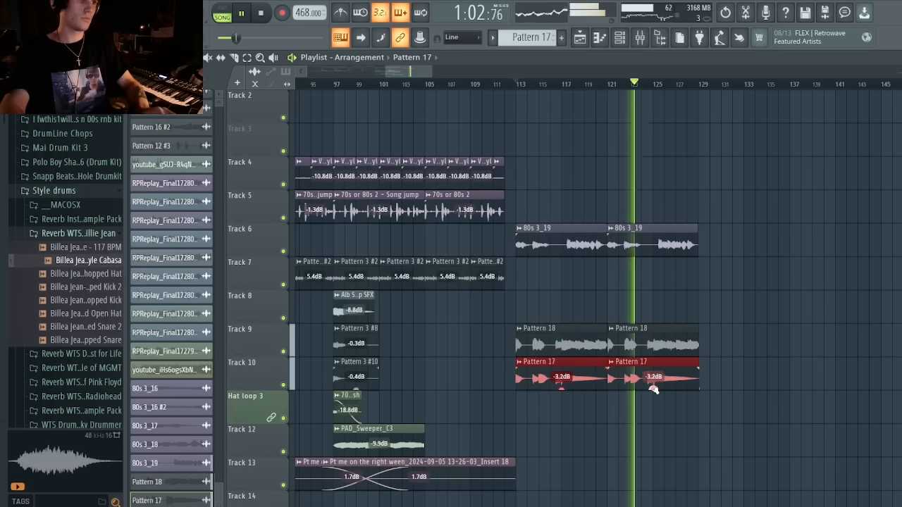
ctrl+click(669, 299)
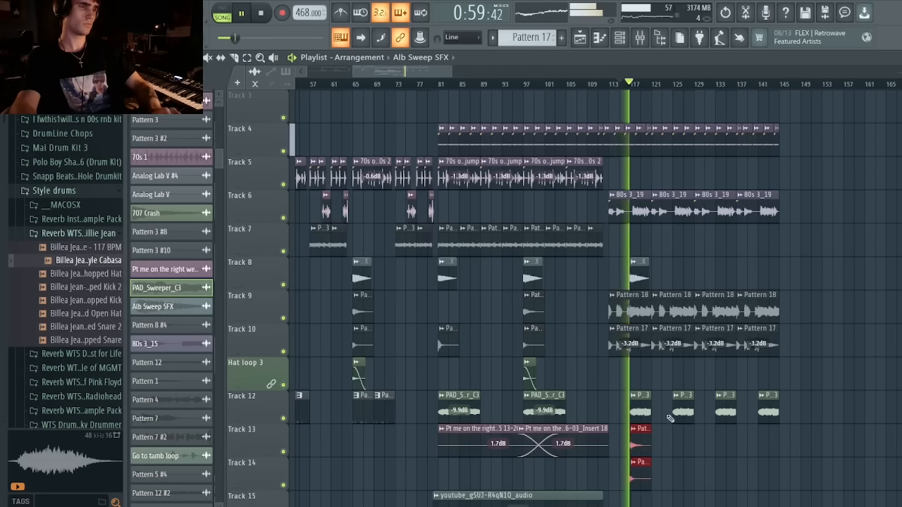
Repeat the Pattern 3 #8 and Pattern 3 #10 clips through the new section at bars 125, 133 and 141.
scroll(620, 293, down, 3)
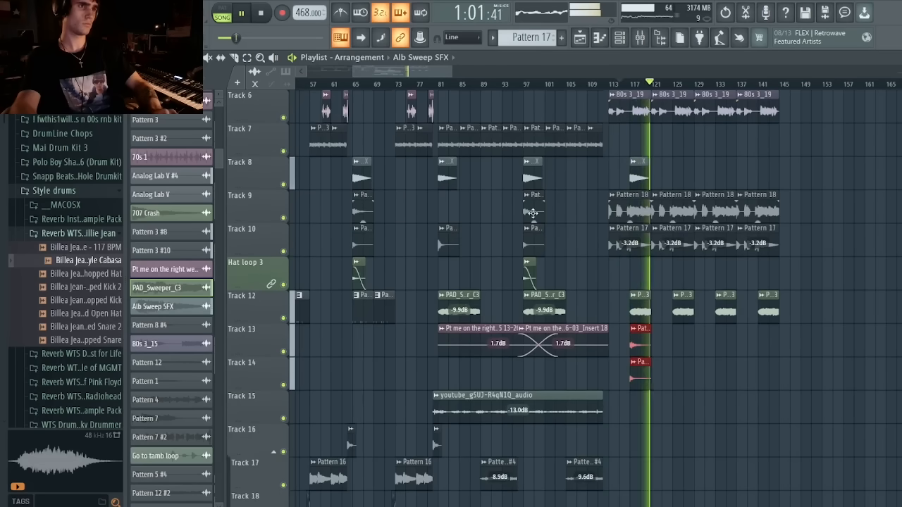
drag(532, 214, 724, 379)
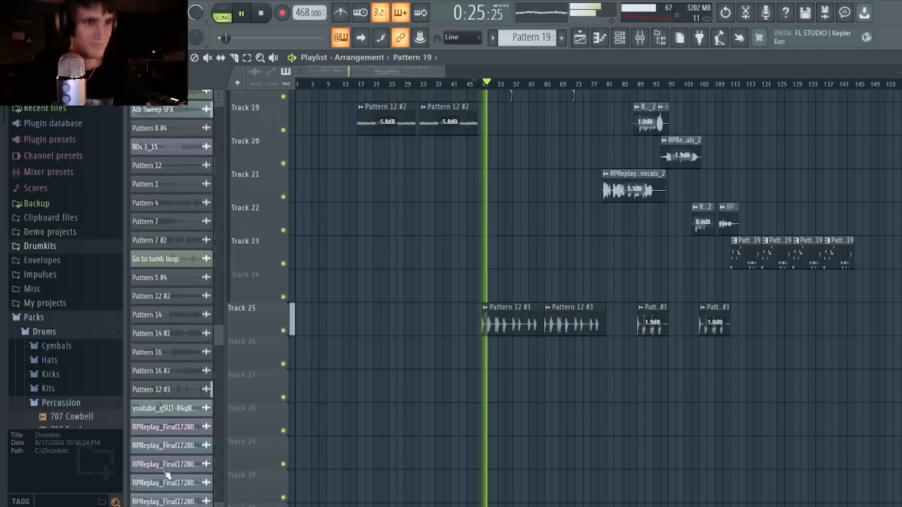
Place the Pattern 19 audio clip on Track 26 at bar 113 and play the arrangement from about bar 46.
scroll(182, 496, down, 5)
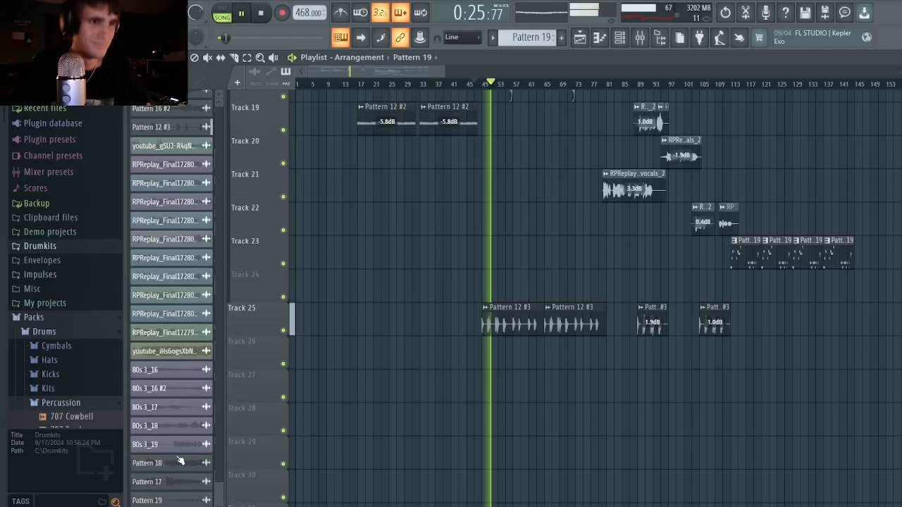
drag(716, 360, 748, 352)
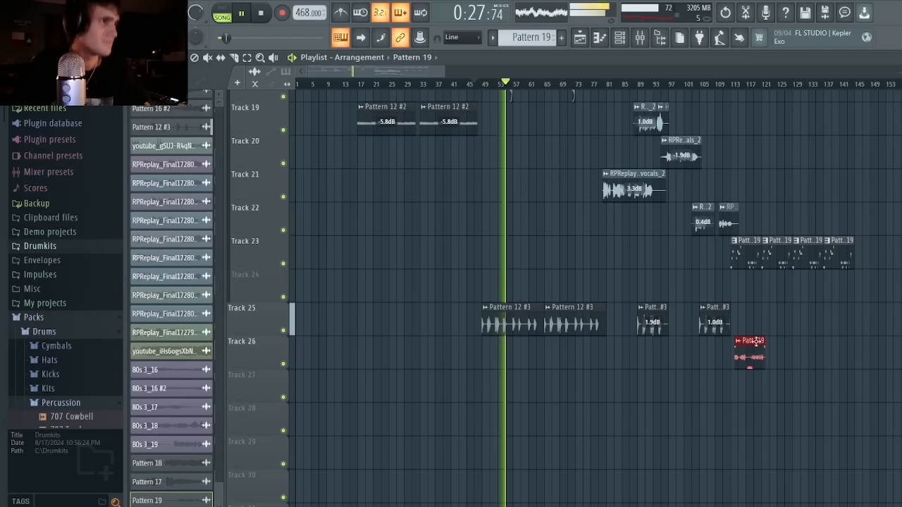
key(space)
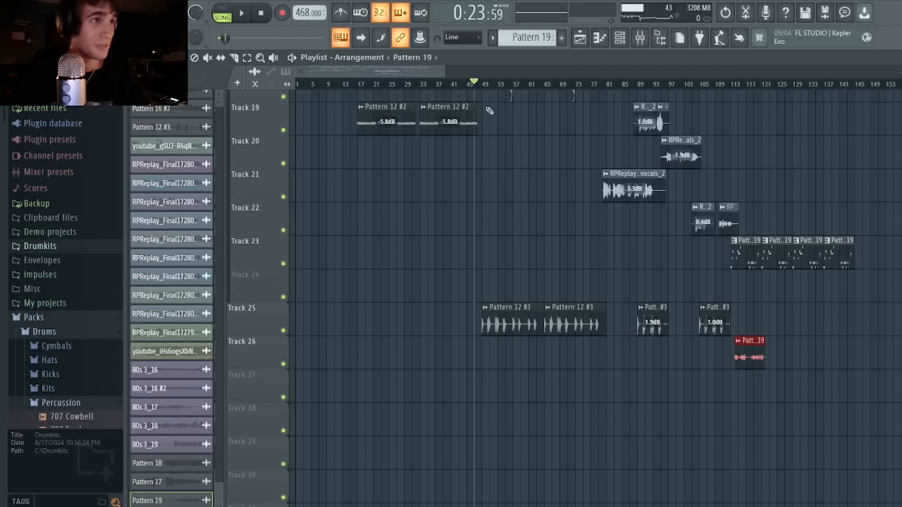
key(space)
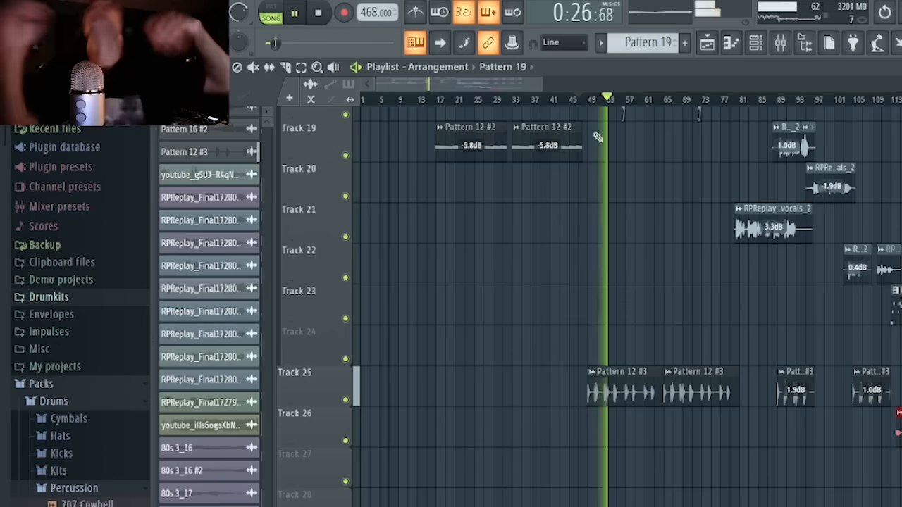
key(space)
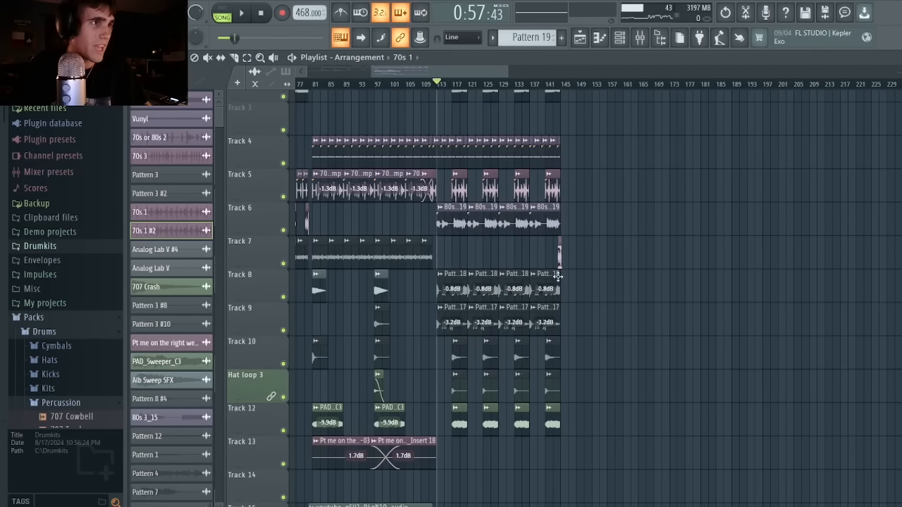
Copy the clips of the section starting at bar 17 to bar 145, and play the transition from bar 141.
scroll(374, 431, down, 4)
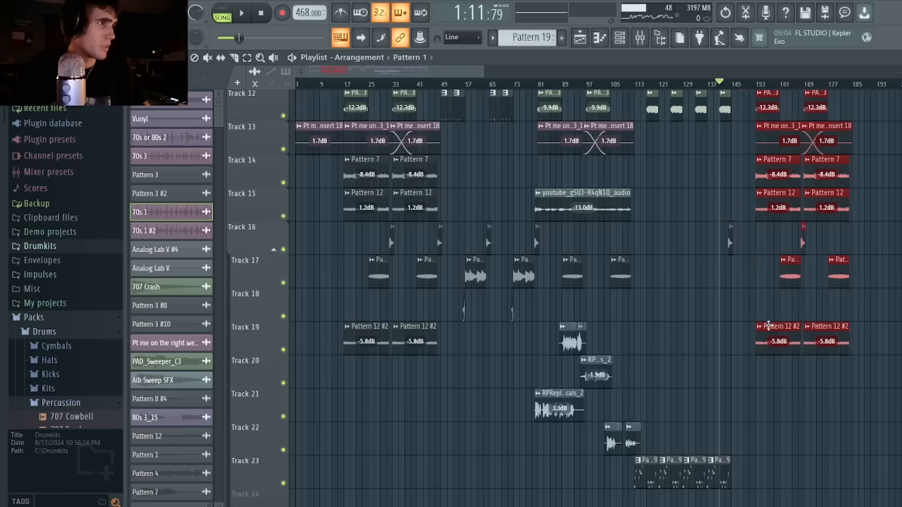
key(space)
scroll(748, 319, up, 5)
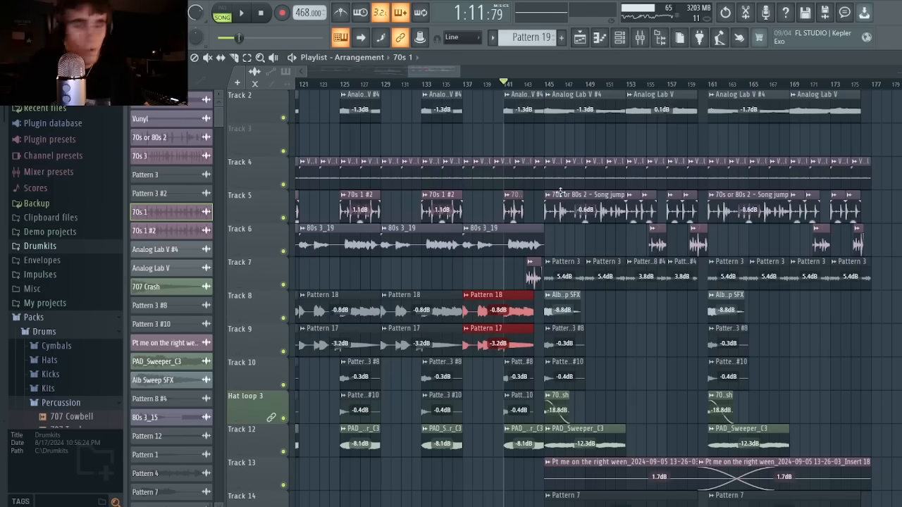
scroll(560, 192, up, 1)
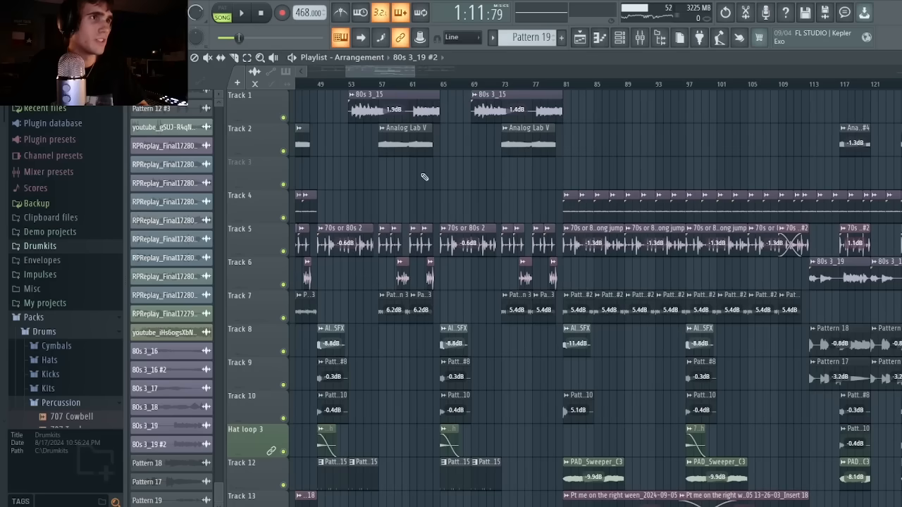
Copy the two 80s 3_15 clips on Track 1 to bars 149 and 165 and play them with the beat.
drag(402, 104, 699, 93)
key(space)
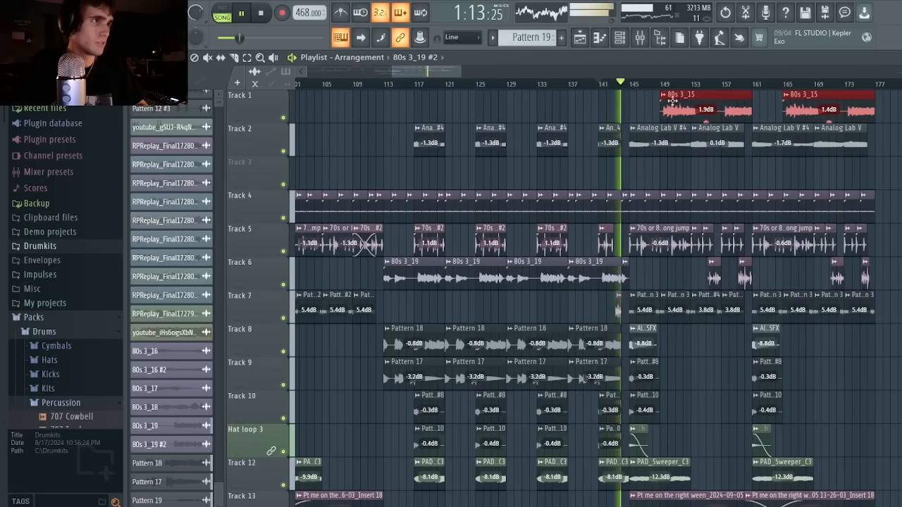
key(ctrl+d)
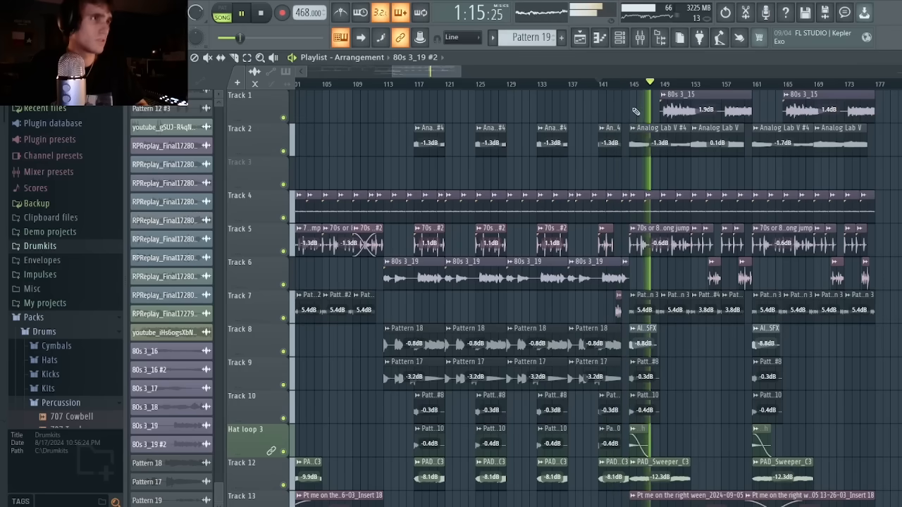
Raise the copied 80s 3_15 clips on Track 1 to 2.5 dB at bar 149 and 2.0 dB at bar 165.
drag(634, 107, 840, 117)
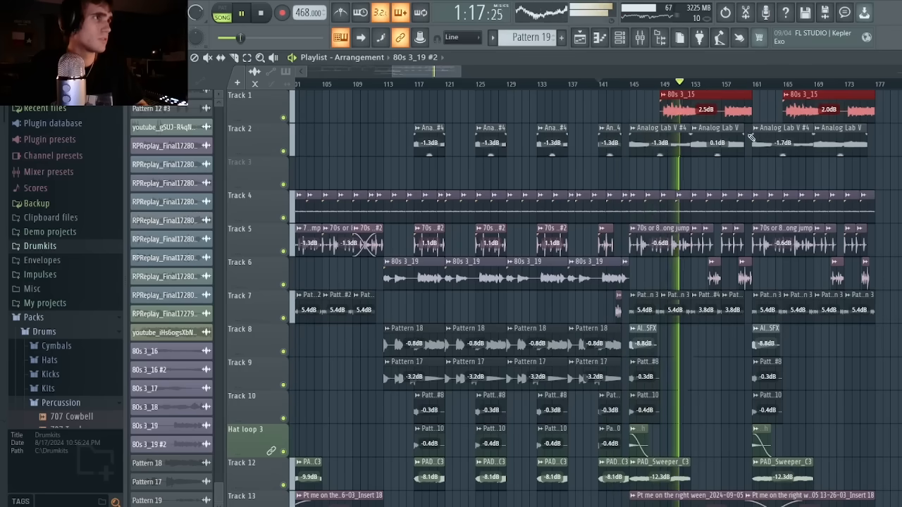
drag(460, 71, 579, 92)
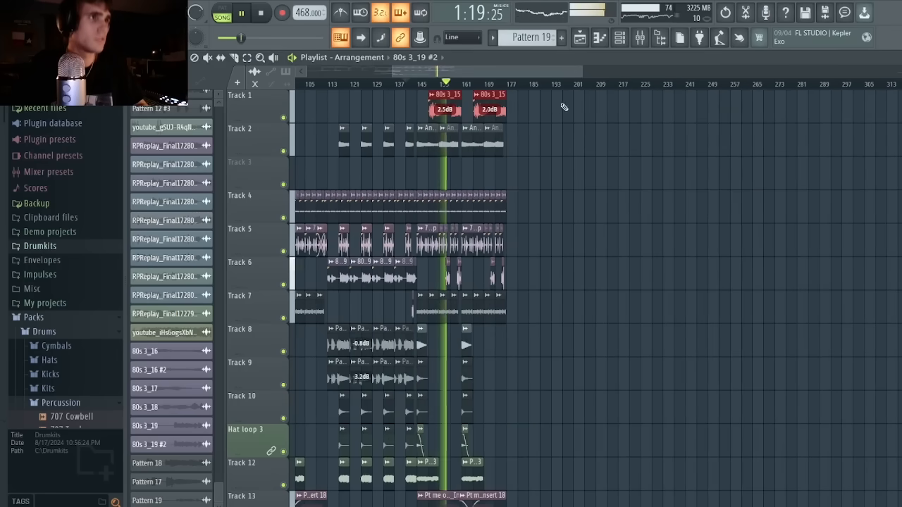
drag(533, 118, 440, 103)
ctrl+click(537, 133)
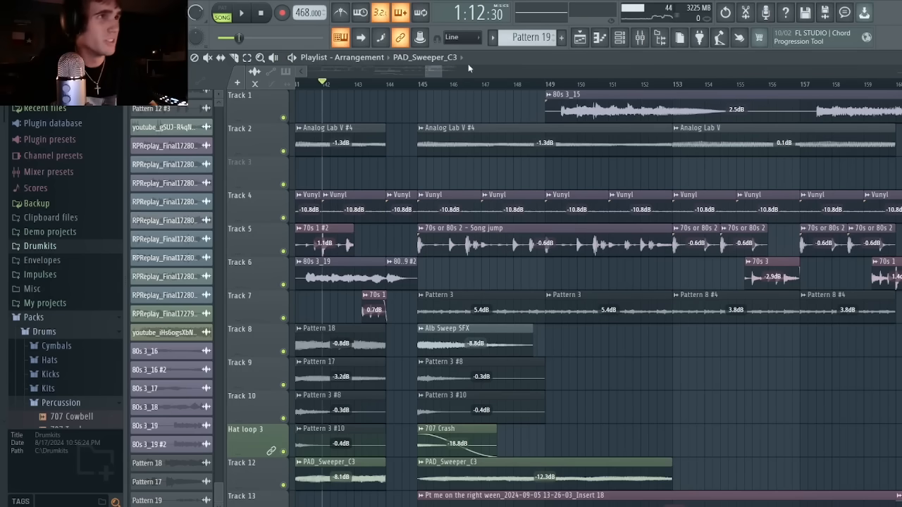
Copy all clips of the 80s 3_19 section that starts at bar 113 to bar 177.
drag(441, 71, 858, 114)
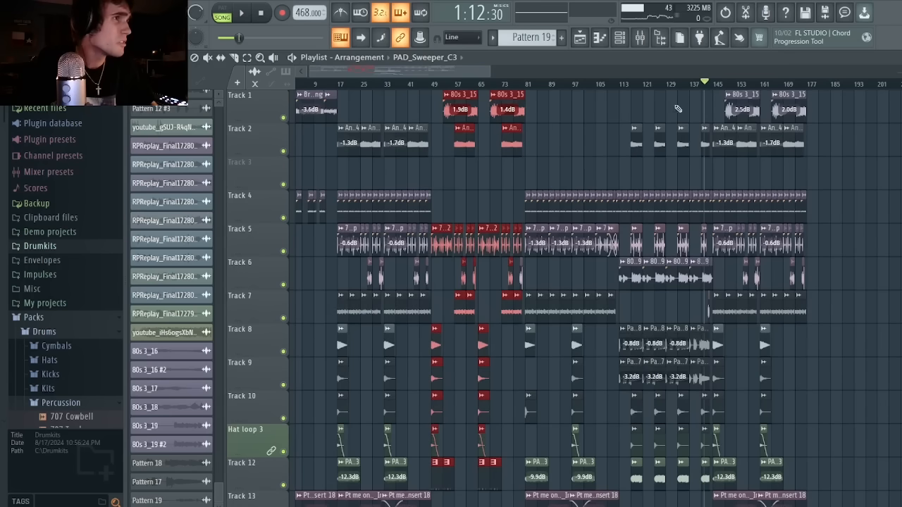
drag(713, 102, 625, 483)
drag(627, 271, 815, 271)
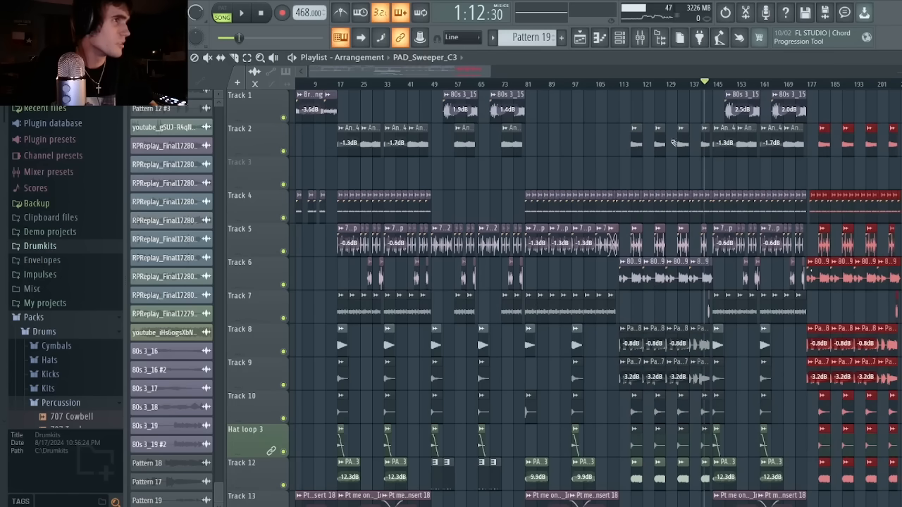
Delete the 80s 3_19 clips on Track 6 from the copied section starting at bar 177.
mouse_move(489, 71)
mouse_down()
mouse_move(469, 77)
mouse_move(511, 104)
mouse_move(496, 106)
mouse_up()
key(ctrl+d)
scroll(751, 276, down, 2)
drag(735, 214, 495, 213)
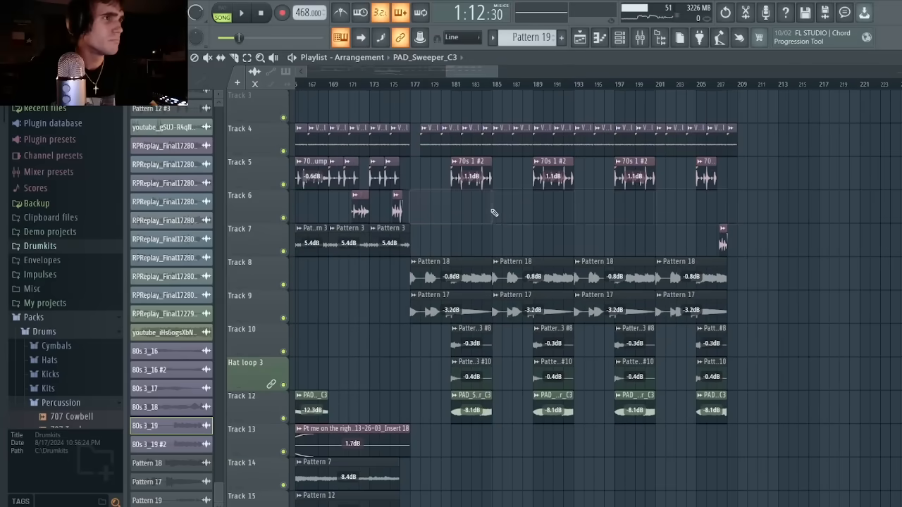
scroll(497, 226, down, 4)
scroll(493, 261, up, 6)
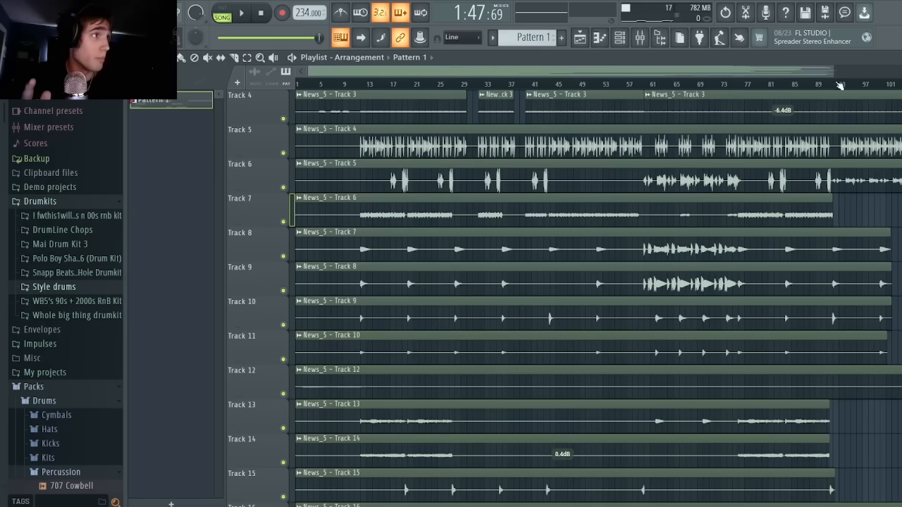
Look over the arrangement of the News_5 stem tracks and play the intro from the start.
mouse_move(833, 72)
mouse_down()
mouse_move(649, 72)
mouse_move(834, 71)
mouse_up()
scroll(628, 92, up, 3)
scroll(520, 98, down, 5)
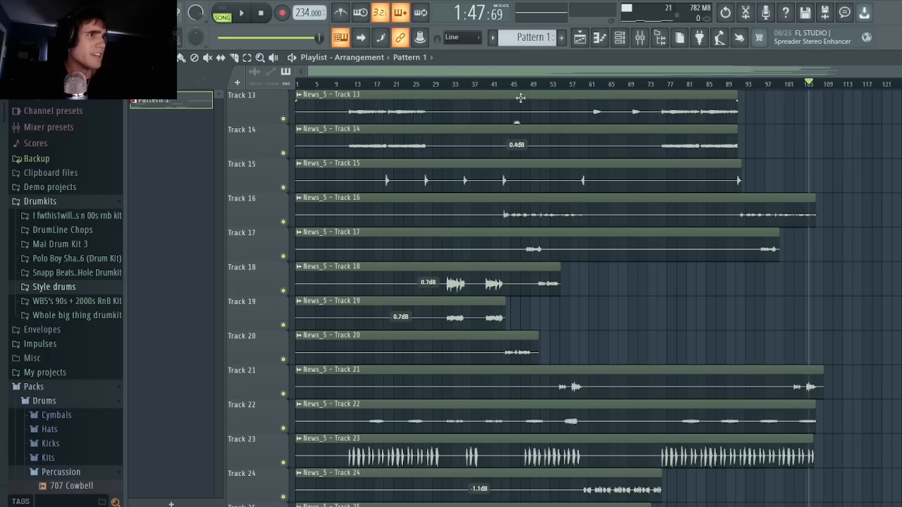
scroll(295, 146, up, 5)
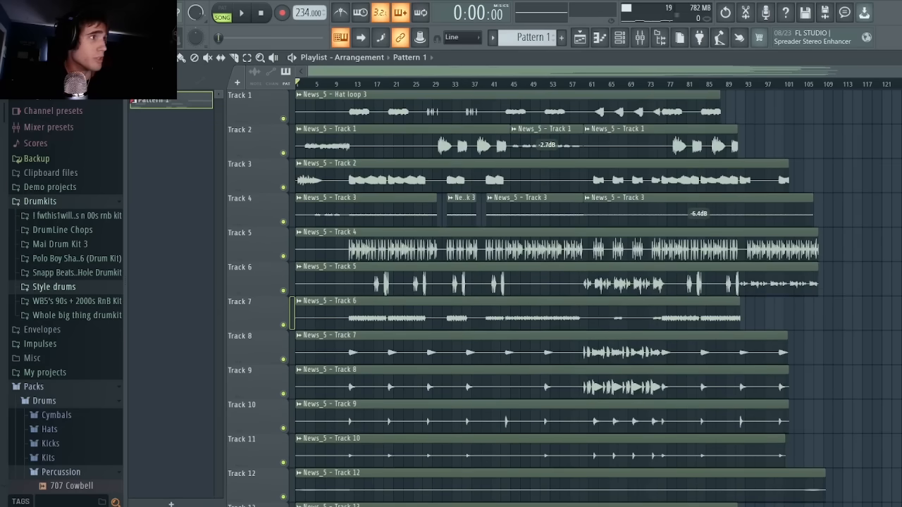
scroll(331, 101, up, 6)
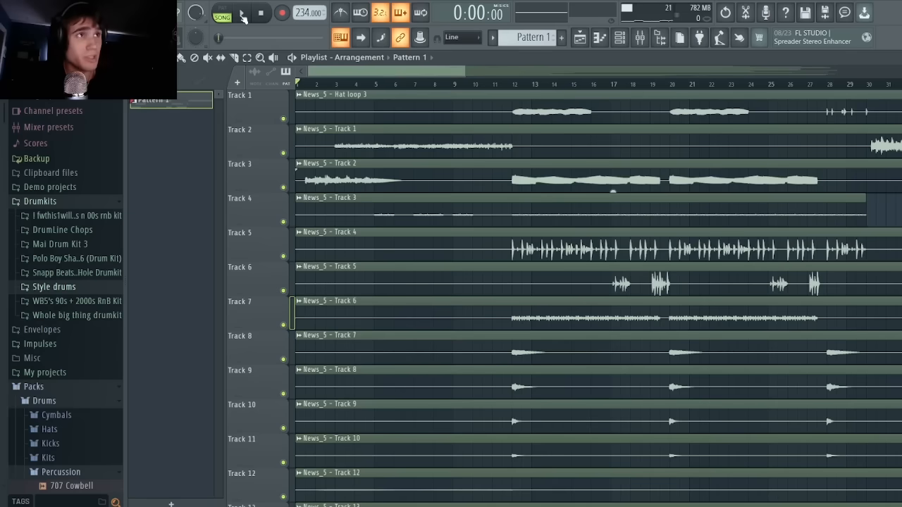
click(242, 15)
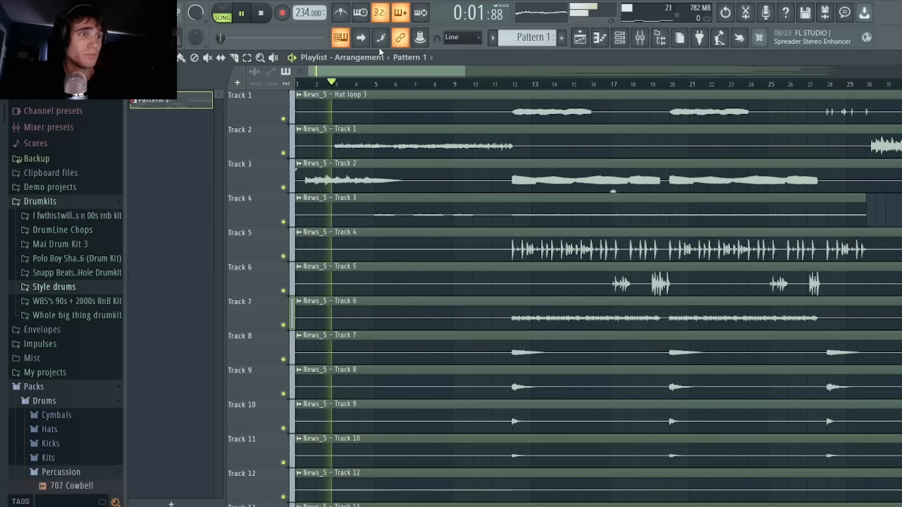
key(space)
Play the News_5 arrangement from about bar 29 into the section around bar 30.
scroll(500, 106, right, 5)
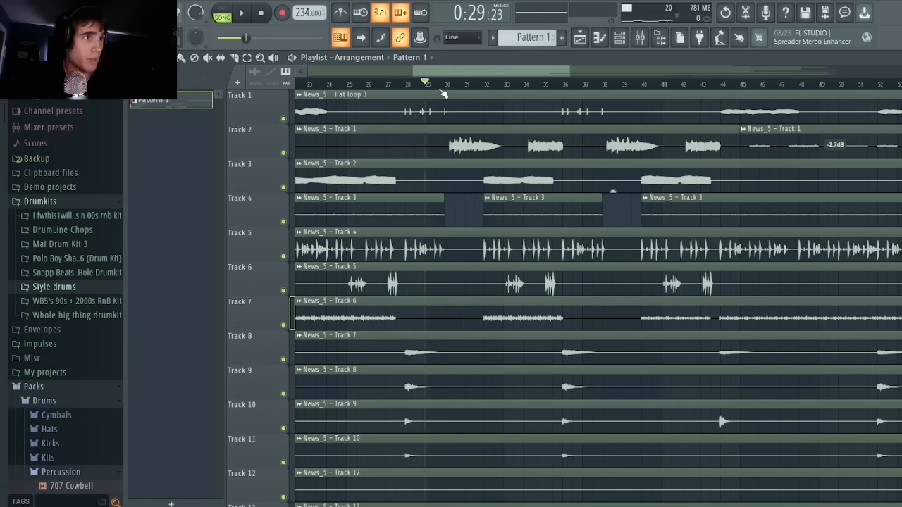
key(space)
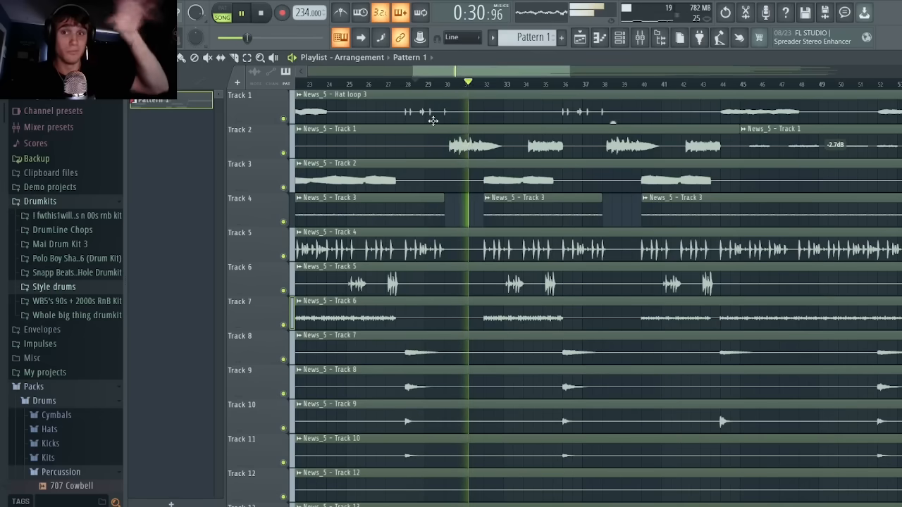
key(space)
Solo Track 26 and listen to its Pattern 1 clip from about bar 16.
scroll(523, 212, down, 15)
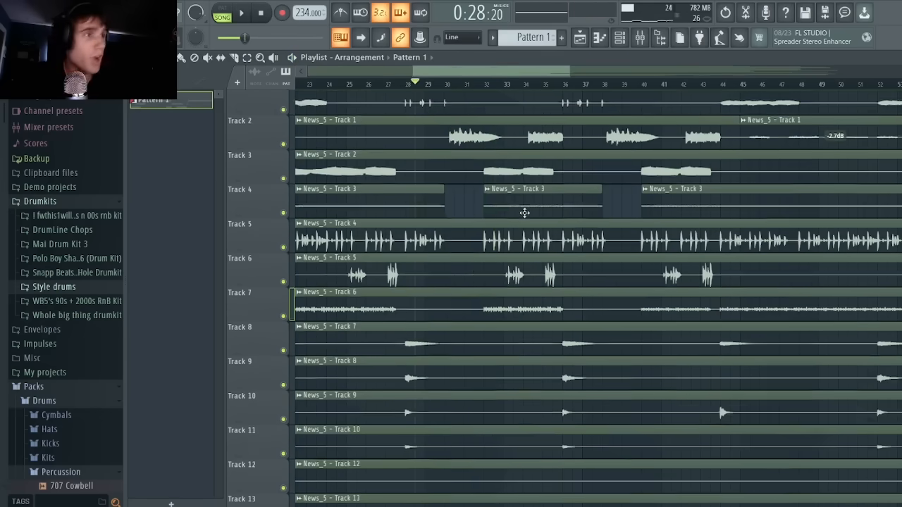
right_click(283, 360)
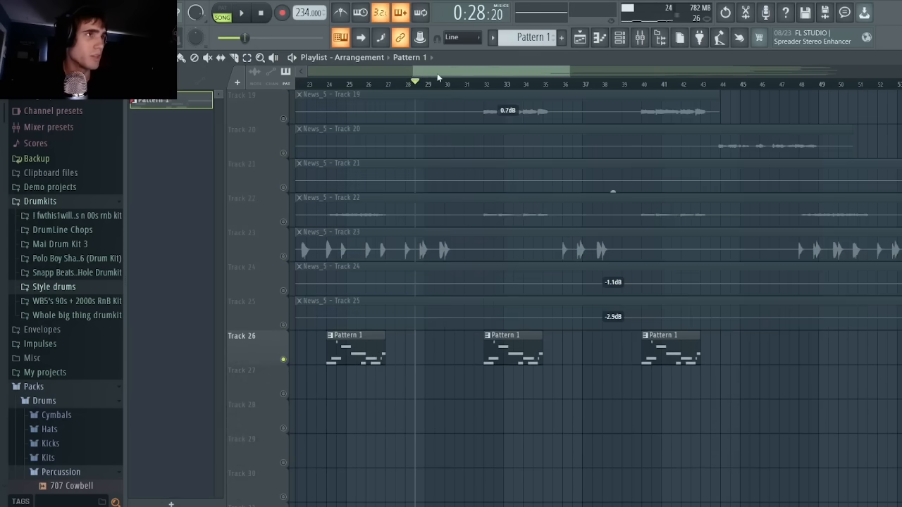
scroll(437, 77, left, 5)
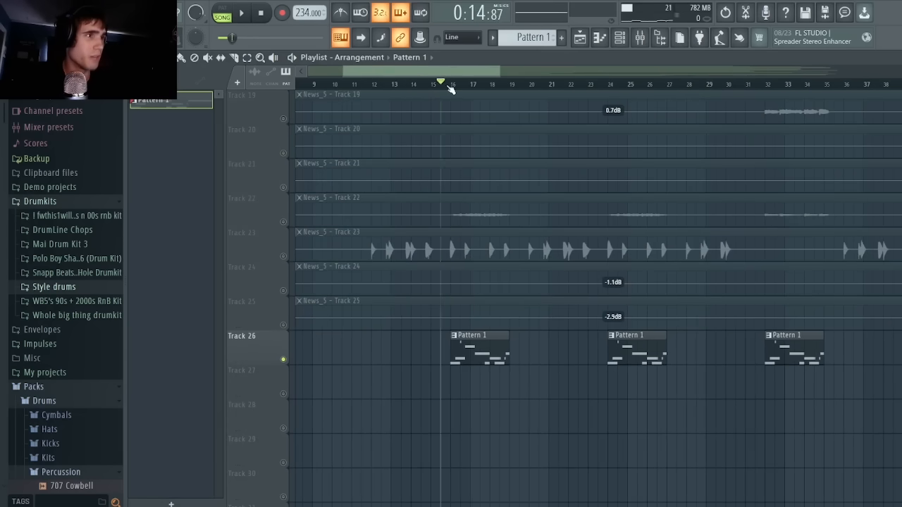
key(space)
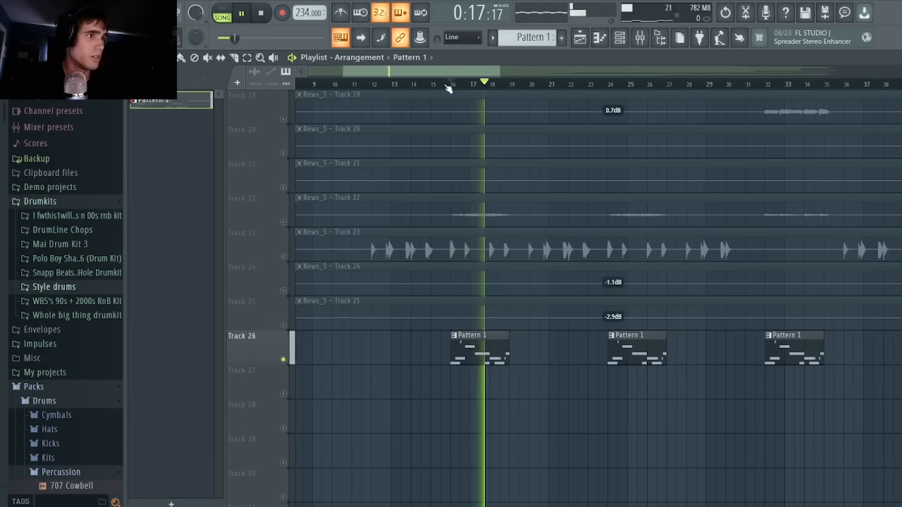
key(space)
Solo Track 25 for playback from about bar 16, and unsolo it to hear all tracks together.
right_click(283, 325)
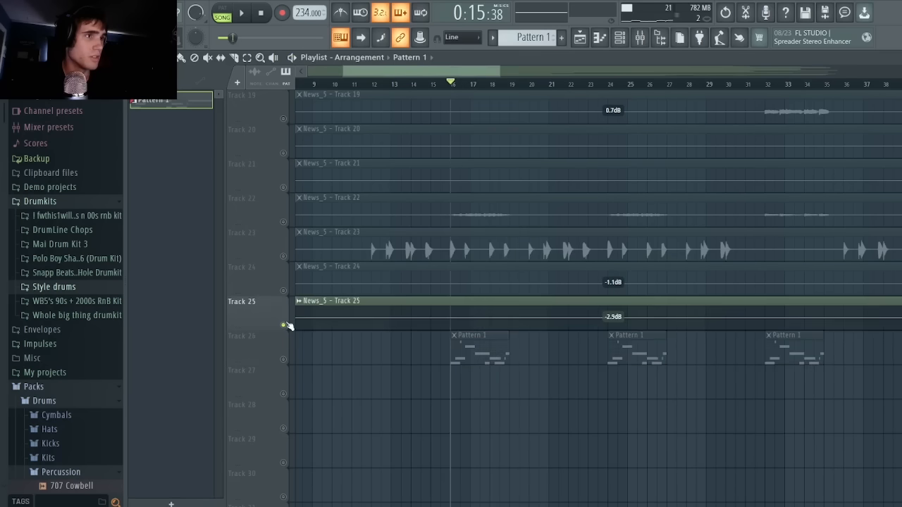
key(space)
right_click(283, 325)
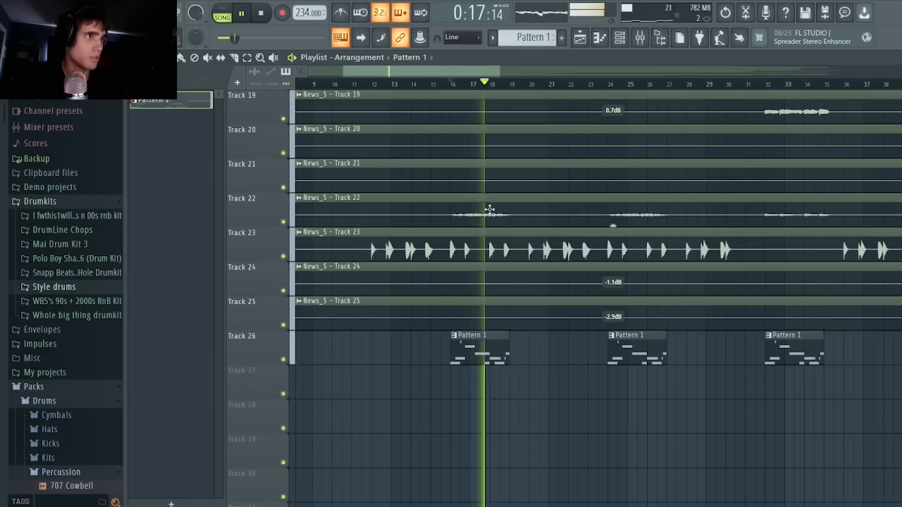
scroll(465, 74, right, 3)
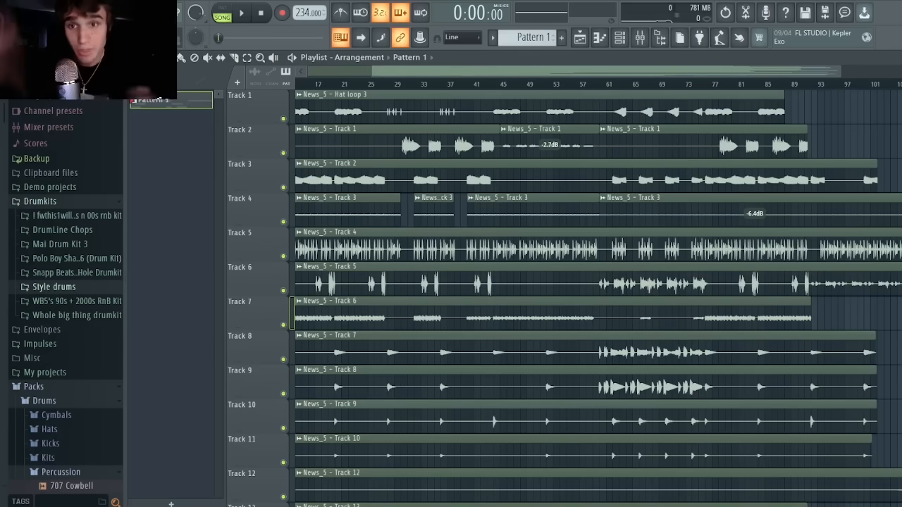